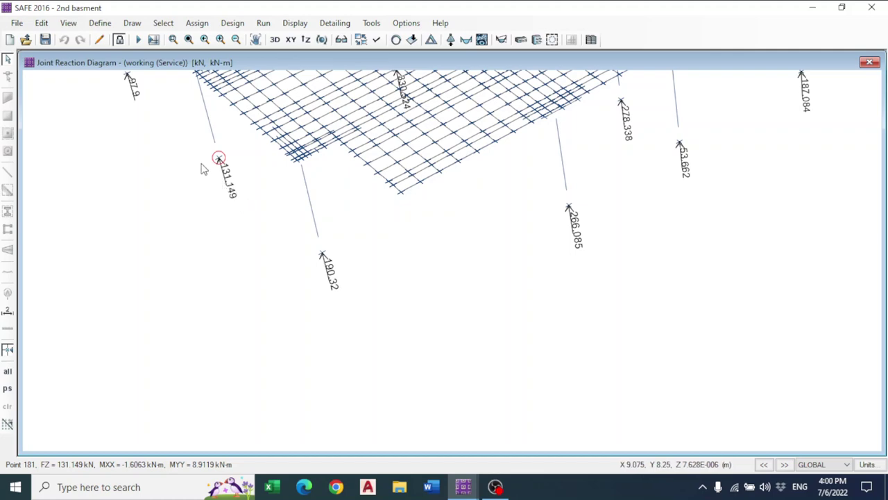
# Display the point reactions for the working (Service) load combination as tabulated Fz values
pyautogui.keyDown('shift'); pyautogui.moveTo(200, 167); pyautogui.dragTo(252, 298, button='middle'); pyautogui.keyUp('shift')
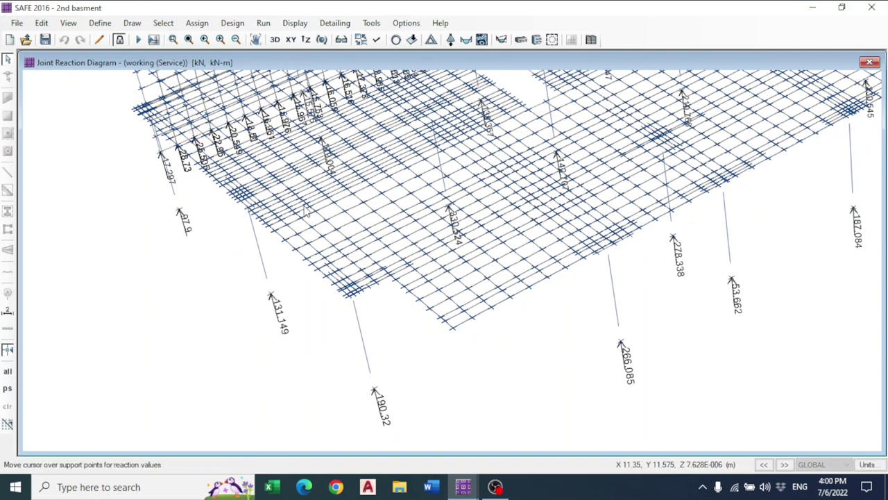
pyautogui.click(397, 40)
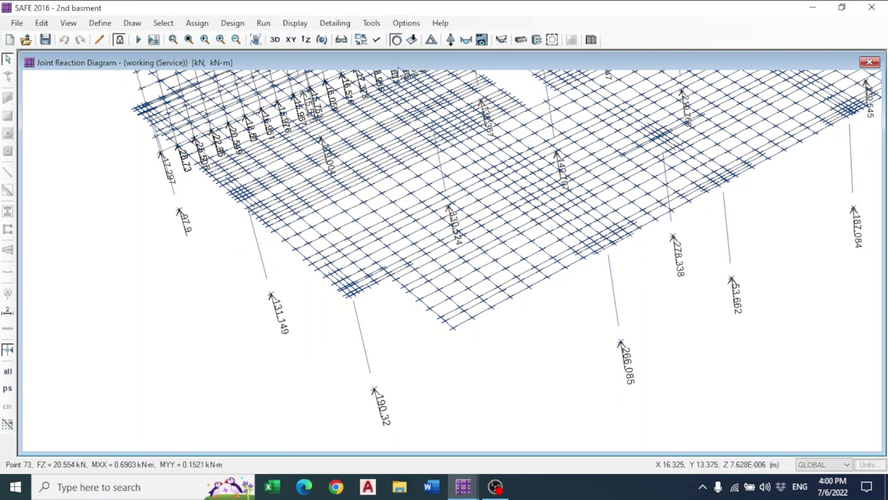
pyautogui.click(431, 40)
pyautogui.press('Escape')
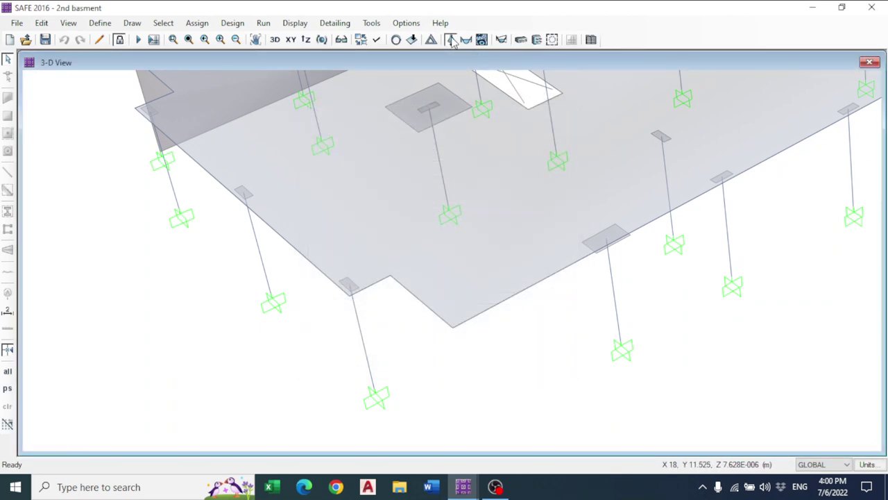
pyautogui.click(451, 40)
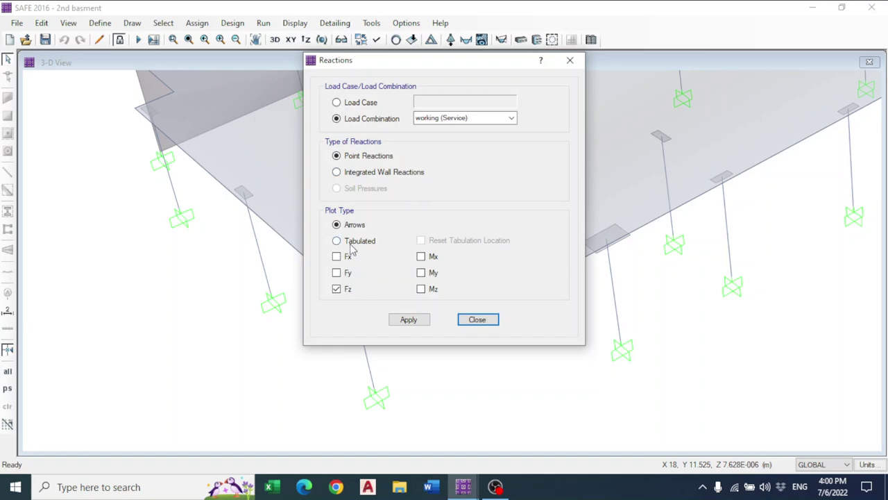
pyautogui.click(352, 243)
pyautogui.click(409, 319)
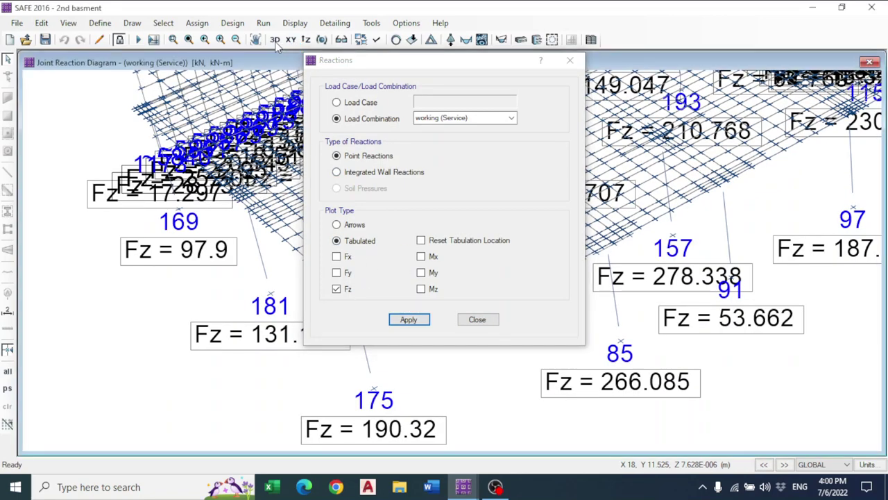
pyautogui.click(570, 60)
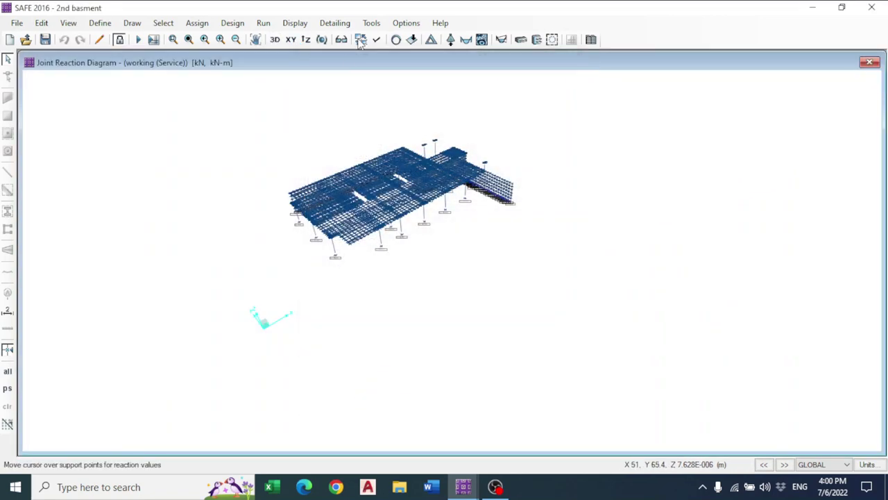
# Switch the reaction diagram to plan view and hide the slab, wall/ramp below and beam objects, leaving the column reactions
pyautogui.click(292, 40)
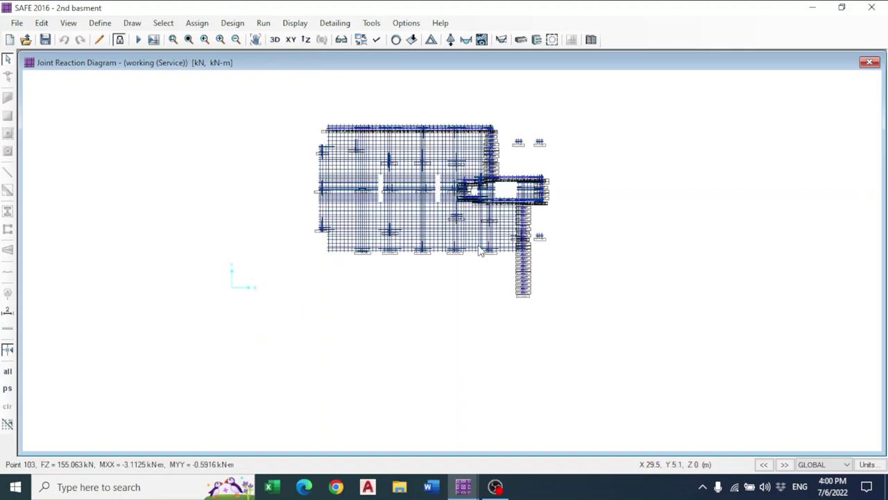
pyautogui.click(377, 40)
pyautogui.click(483, 132)
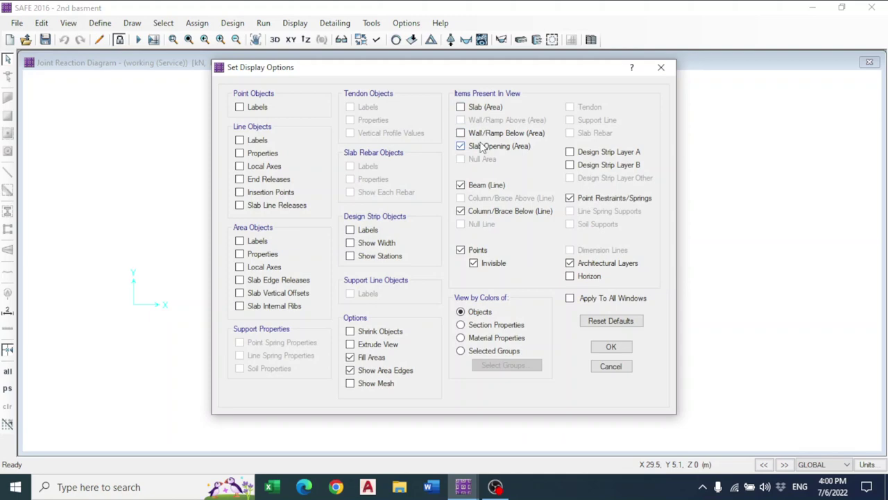
pyautogui.click(485, 185)
pyautogui.click(610, 346)
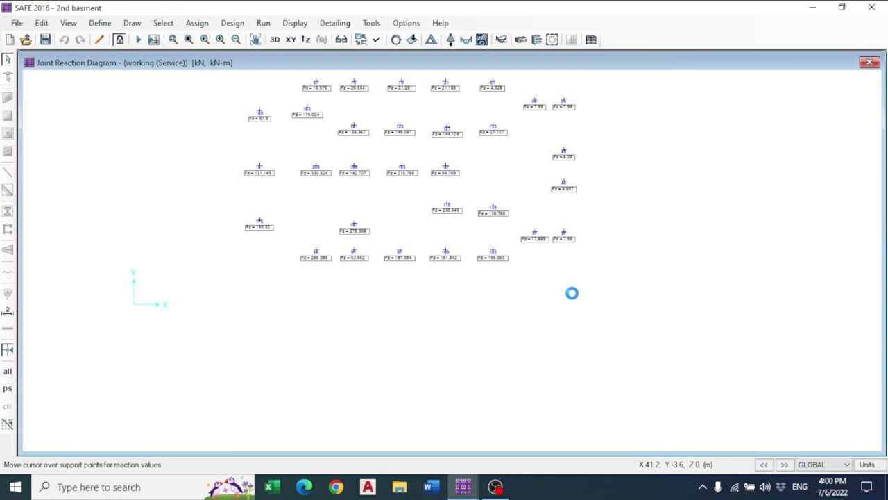
pyautogui.moveTo(383, 184); pyautogui.dragTo(428, 243, button='middle')
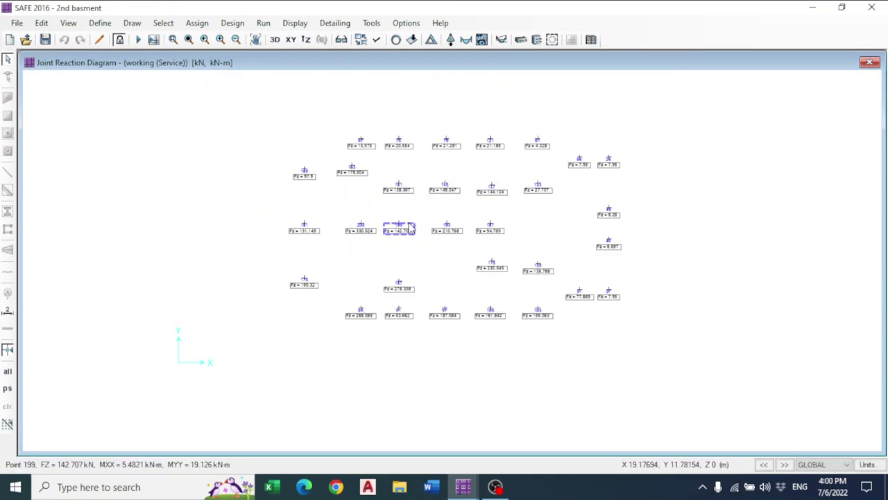
pyautogui.scroll(3, 410, 229)
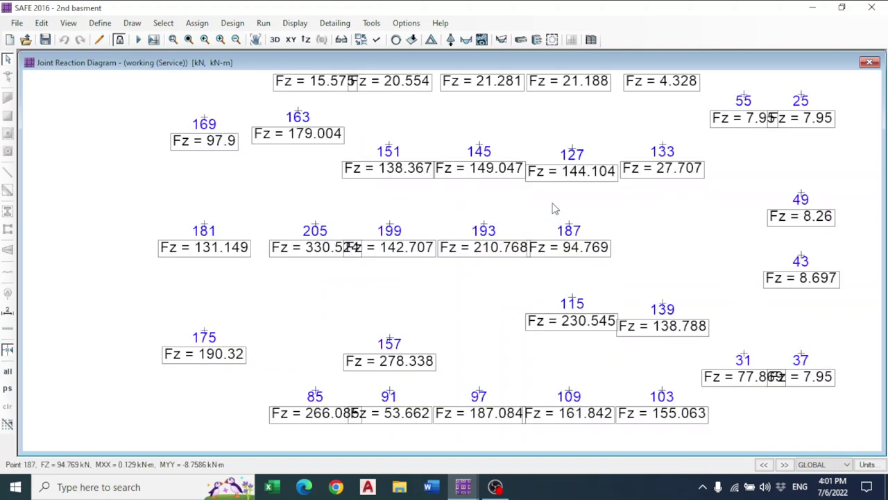
pyautogui.moveTo(554, 206); pyautogui.dragTo(517, 209, button='middle')
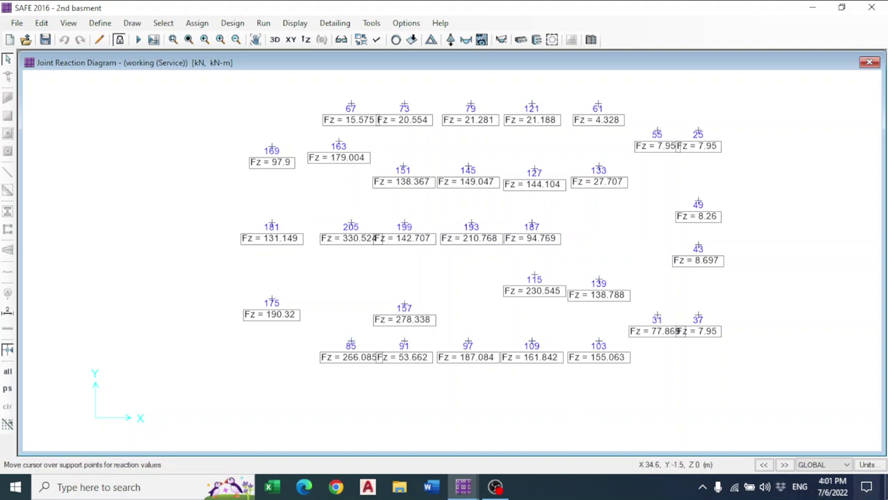
# Create a new Microsoft Excel worksheet on the desktop and name it "Columns Reaction"
pyautogui.click(886, 487)
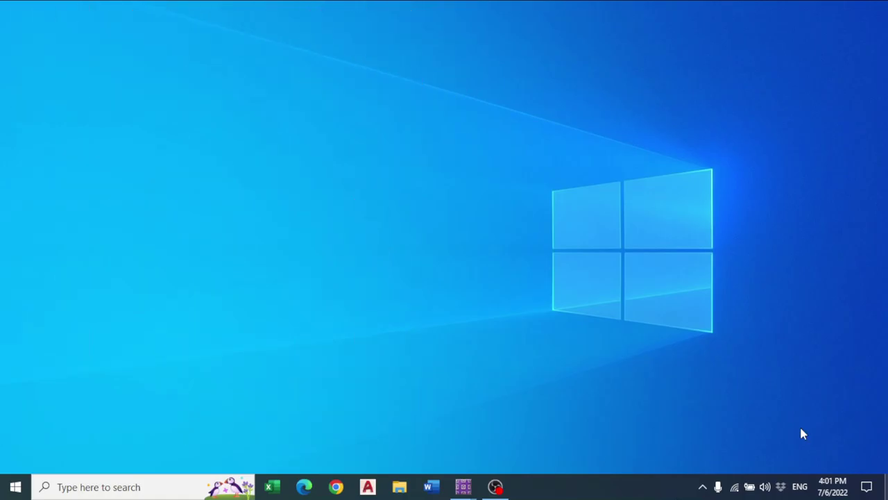
pyautogui.rightClick(551, 234)
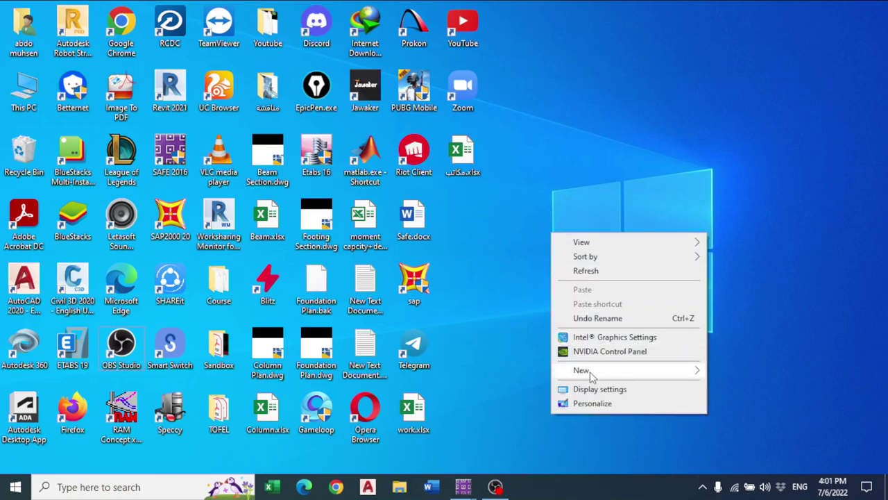
pyautogui.moveTo(592, 373)
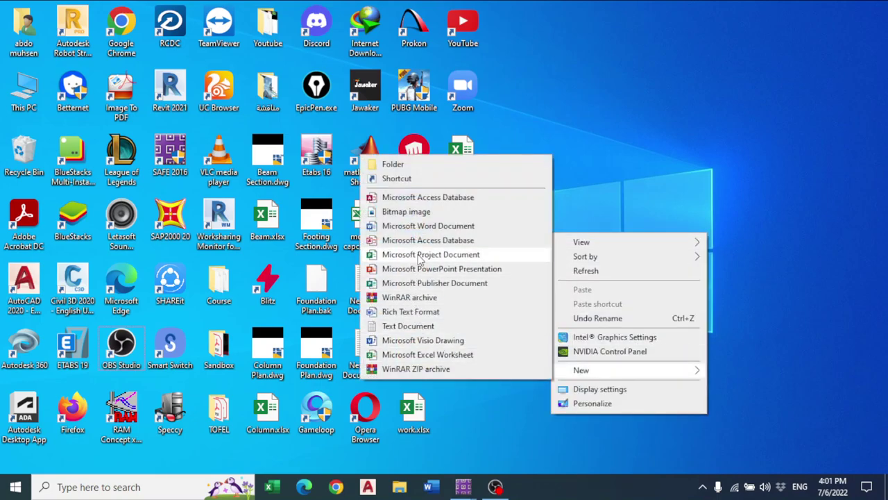
pyautogui.click(433, 354)
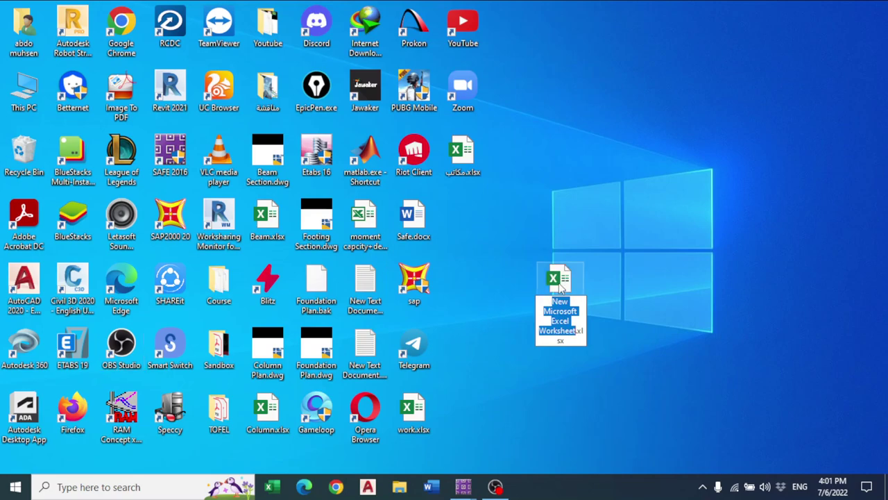
pyautogui.write('Columns')
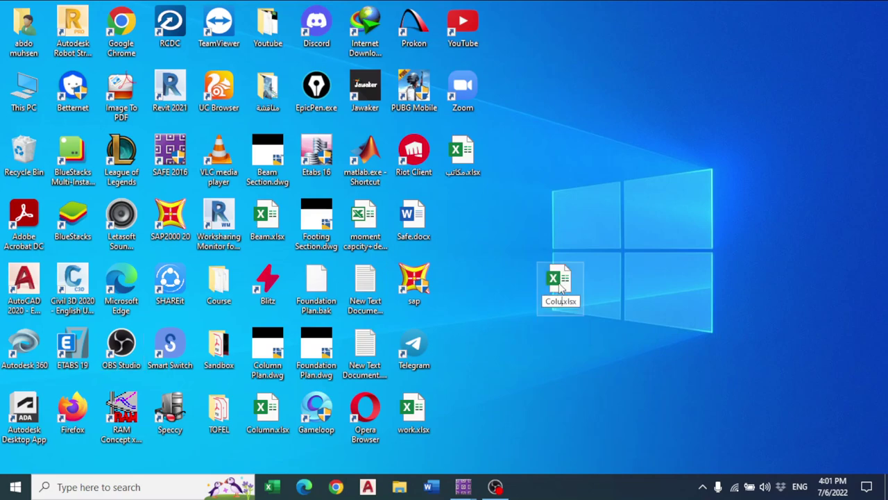
pyautogui.press('Return')
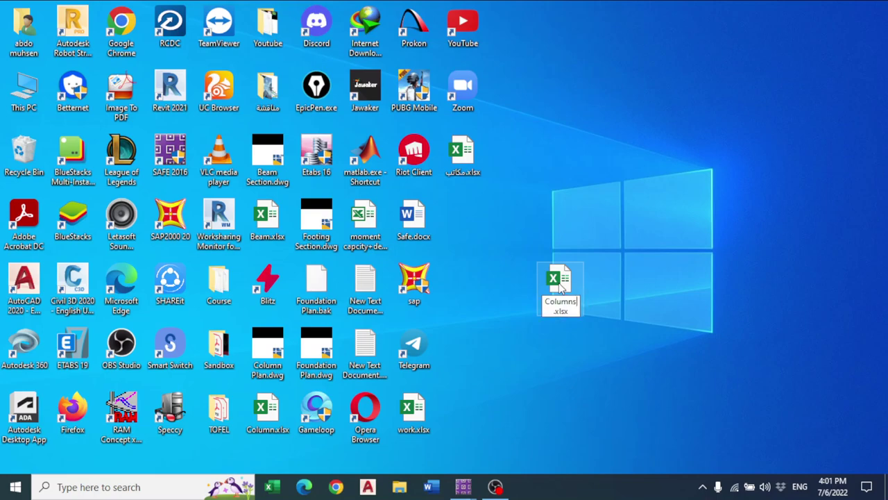
pyautogui.write('Reaction')
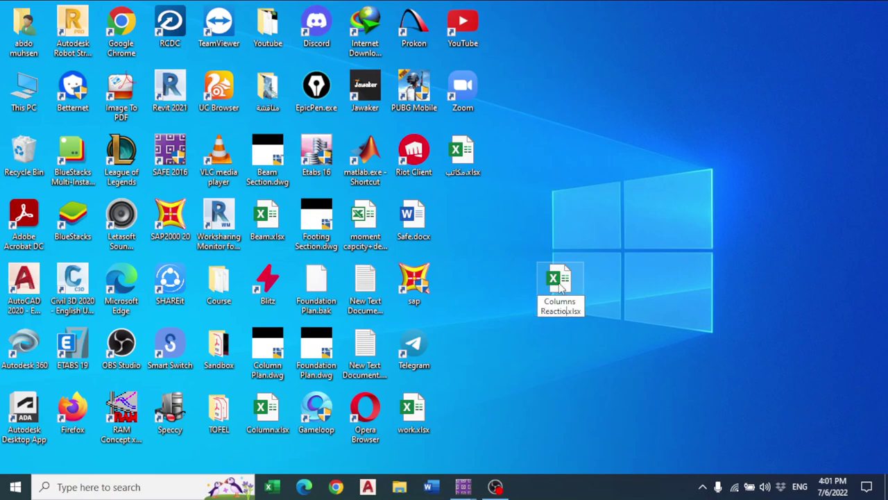
pyautogui.press('Return')
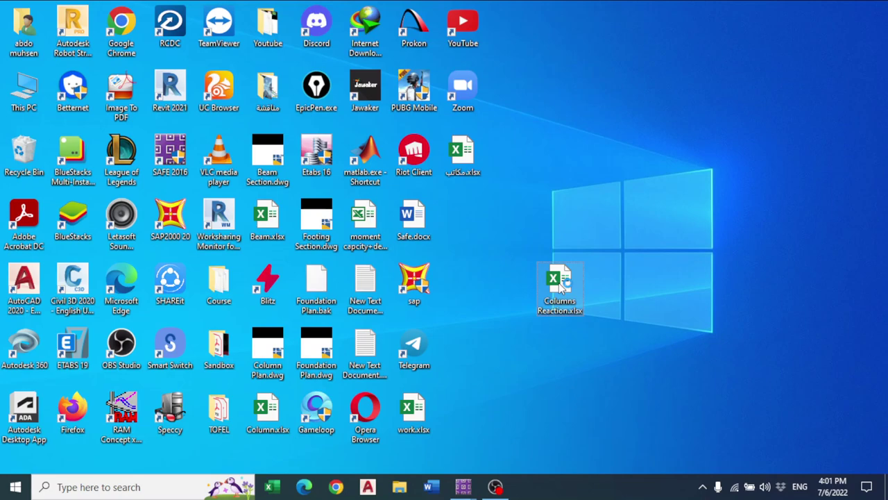
# Open the Columns Reaction workbook in Excel and enter the heading "2nd Basment" in cell C1
pyautogui.doubleClick(546, 299)
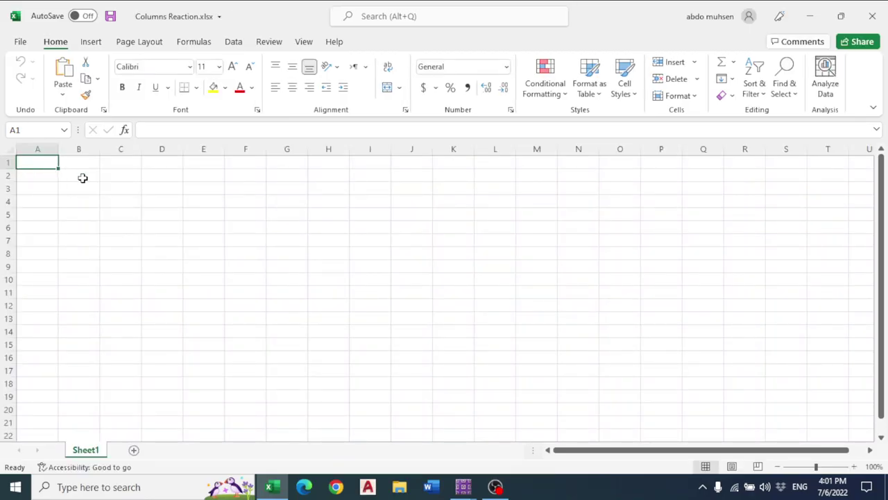
pyautogui.click(83, 179)
pyautogui.click(139, 174)
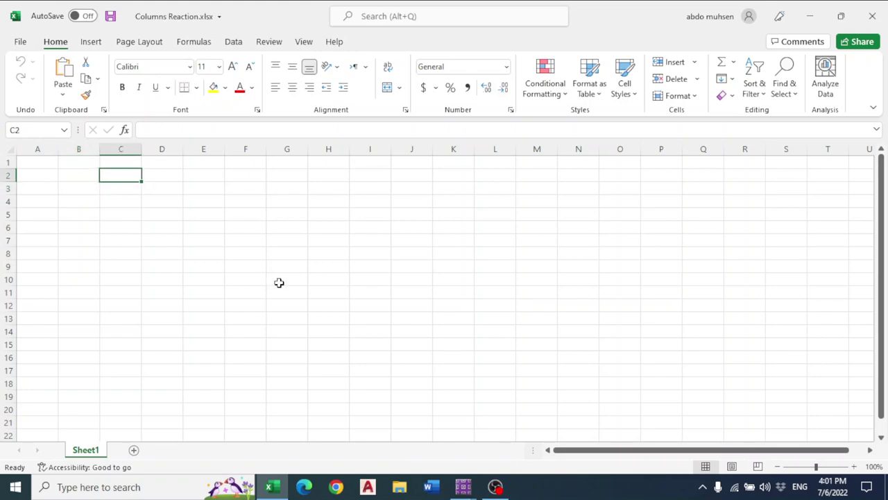
pyautogui.click(120, 166)
pyautogui.write('2nd Bas')
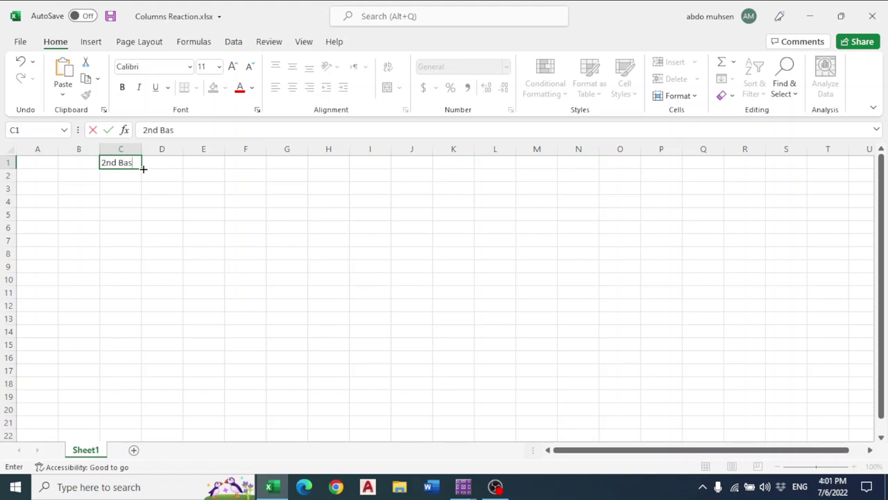
pyautogui.write('ment')
pyautogui.press('Return')
pyautogui.press('Return')
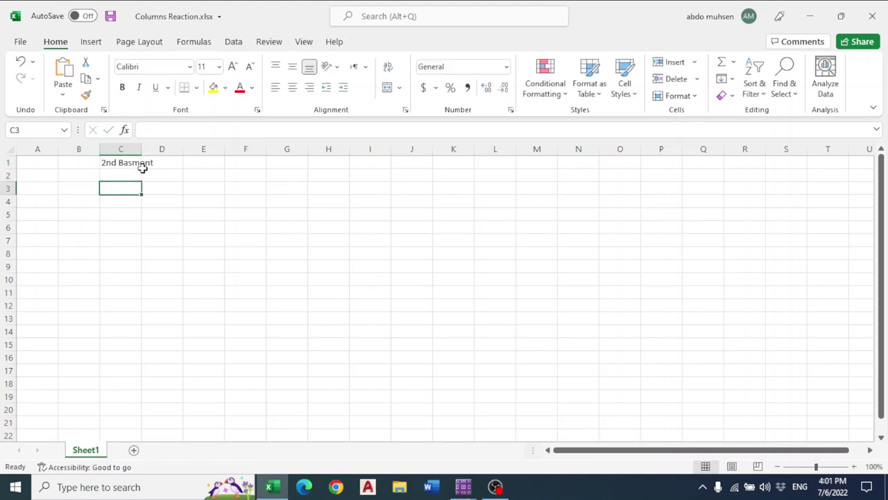
# Switch to SAFE and look at the 2nd basment reaction diagram and the 1st basment plan
pyautogui.click(463, 487)
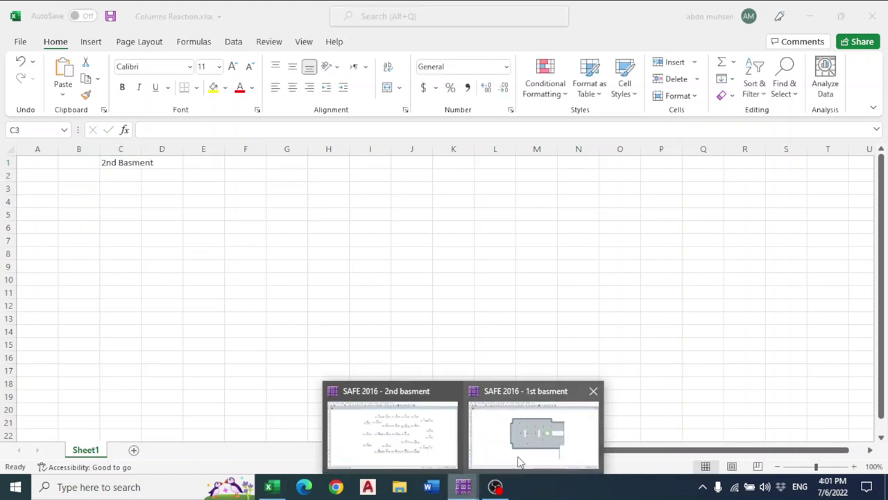
pyautogui.click(429, 464)
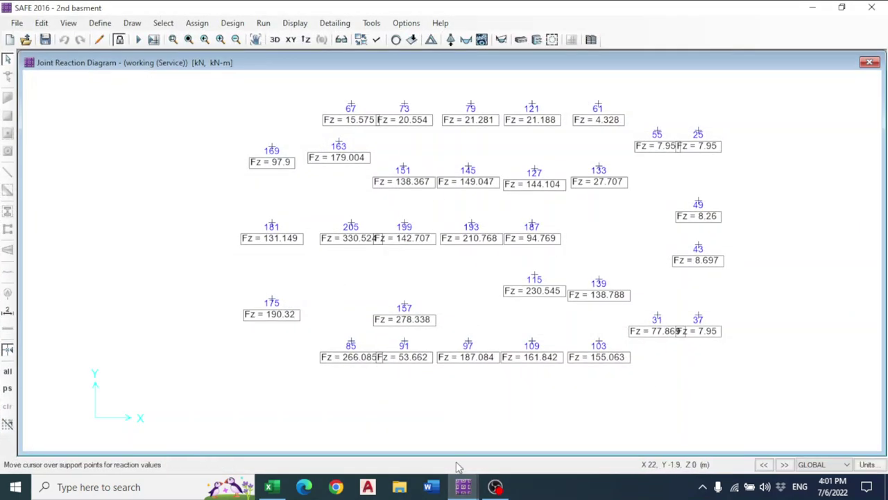
pyautogui.moveTo(463, 486)
pyautogui.click(534, 410)
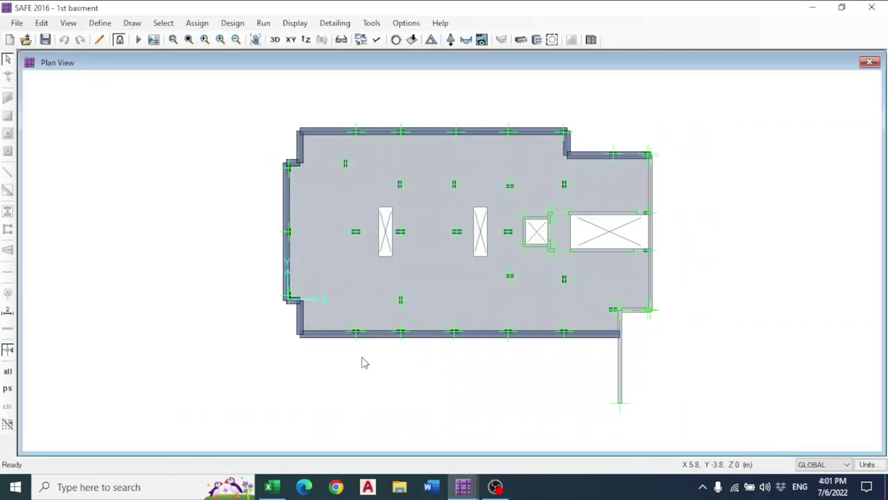
# Switch back to Excel and enter the column headings "Service" in B3 and "Ultimate" in C3
pyautogui.click(270, 486)
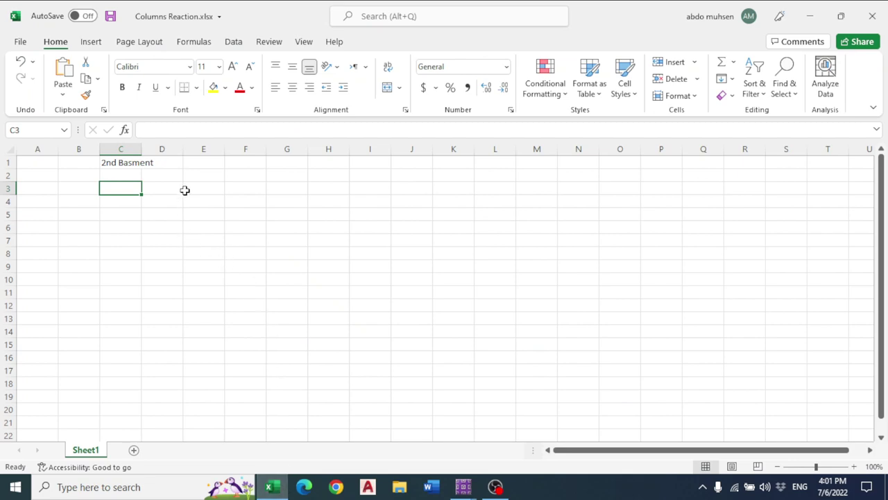
pyautogui.click(80, 186)
pyautogui.write('Ser')
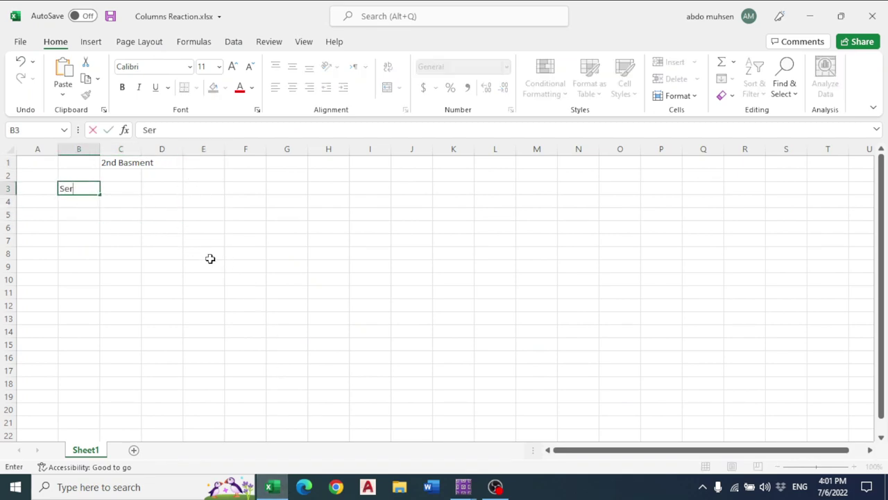
pyautogui.write('vice')
pyautogui.press('Tab')
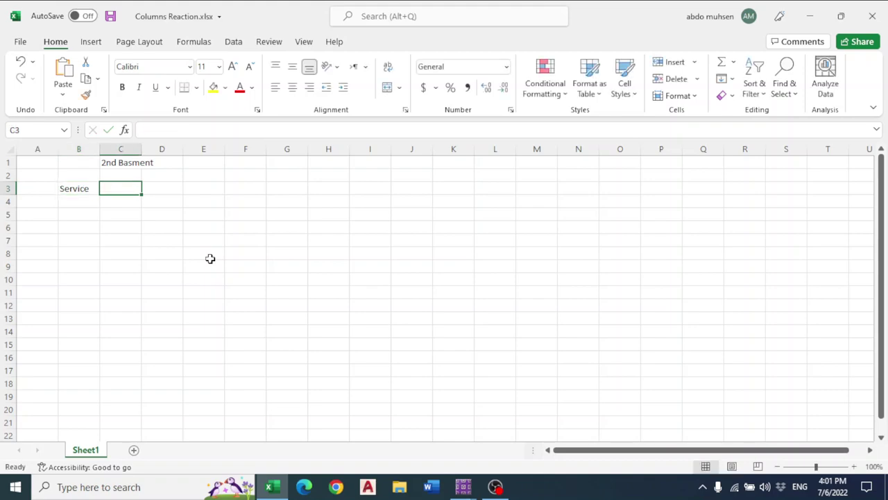
pyautogui.write('Ultimate')
pyautogui.press('Return')
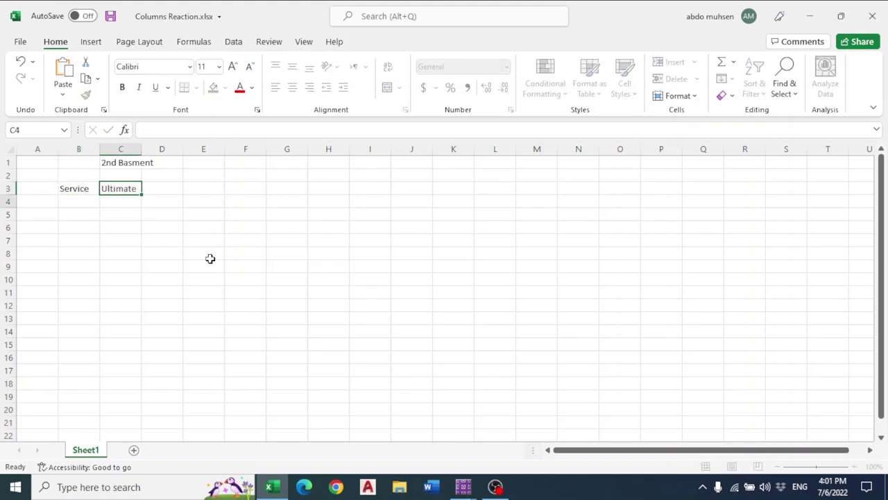
# Switch to the 2nd basment model in SAFE and capture a screen snip of the whole service reaction diagram
pyautogui.click(271, 487)
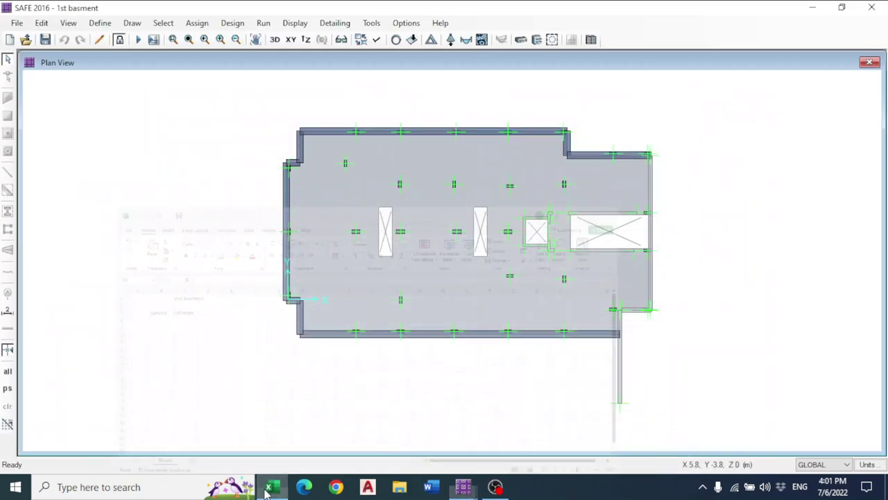
pyautogui.click(270, 487)
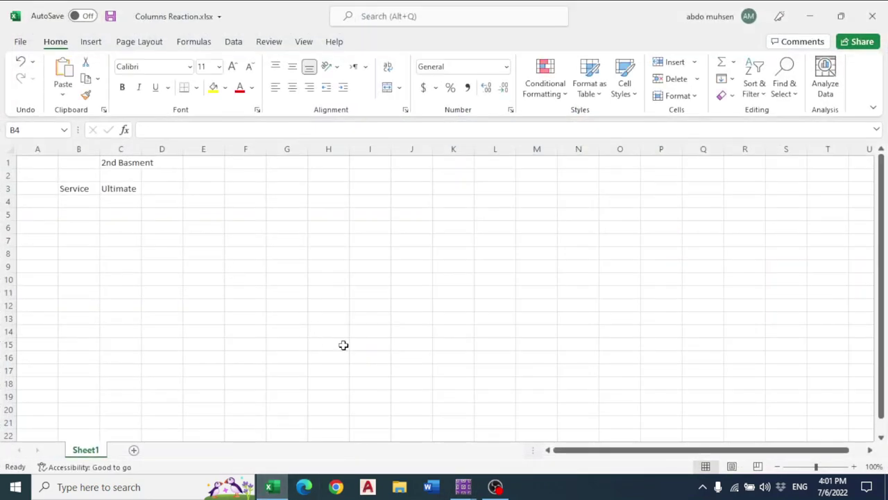
pyautogui.moveTo(455, 482)
pyautogui.click(416, 444)
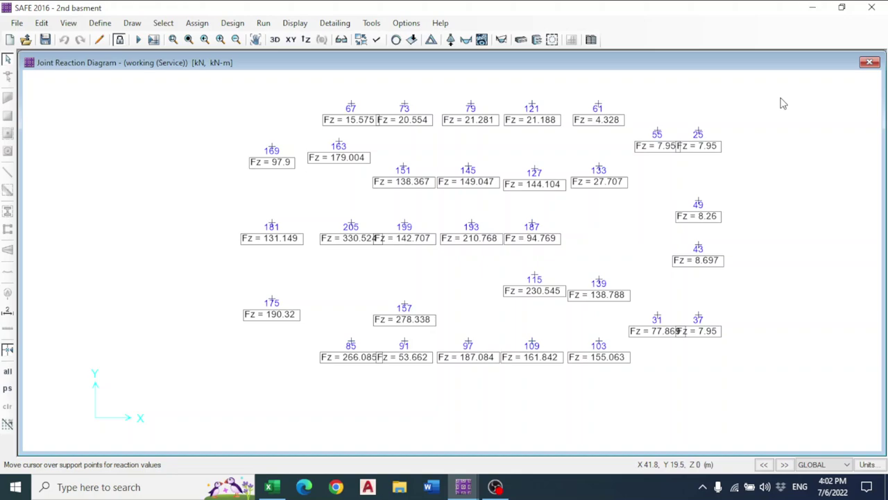
pyautogui.press('super+shift+s')
pyautogui.moveTo(756, 81); pyautogui.dragTo(216, 404)
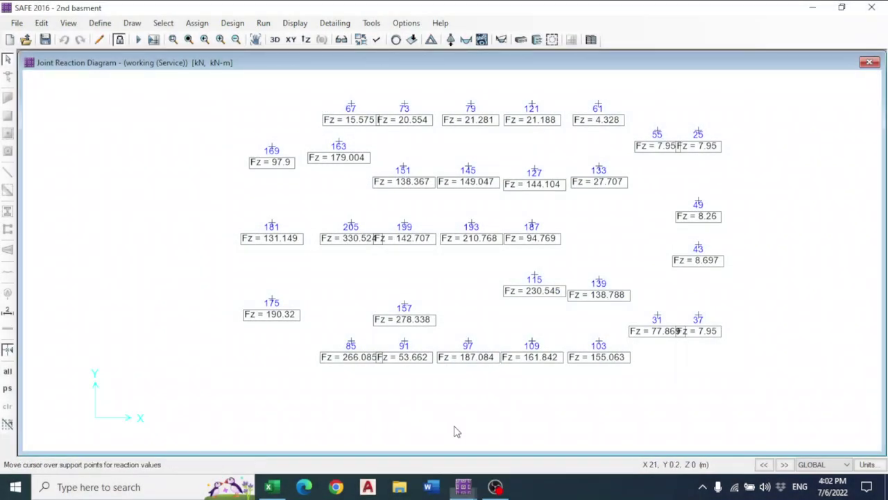
# Switch to Excel, paste the service reaction diagram snip, and resize and place it beside the table over about columns H to P
pyautogui.click(270, 486)
pyautogui.hotkey('ctrl', 'v')
pyautogui.moveTo(340, 281); pyautogui.dragTo(483, 254)
pyautogui.moveTo(200, 168); pyautogui.dragTo(310, 240)
pyautogui.moveTo(418, 281); pyautogui.dragTo(393, 207)
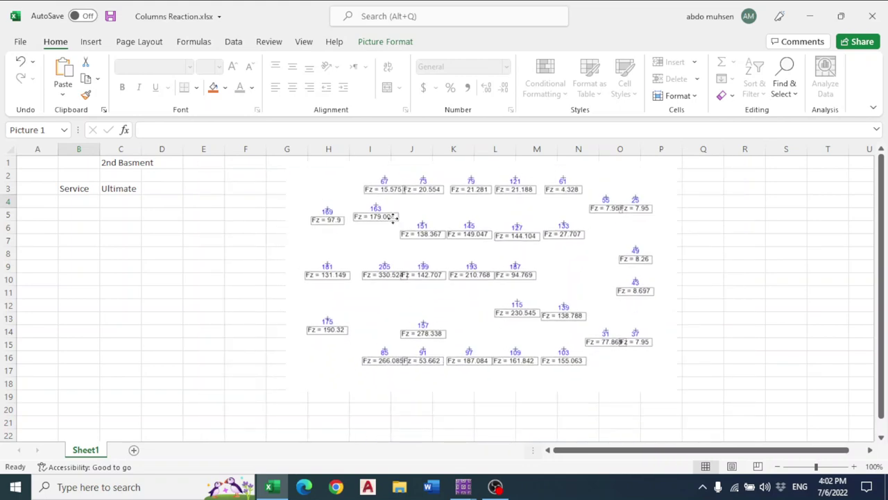
pyautogui.moveTo(291, 163); pyautogui.dragTo(304, 171)
# Number the table rows consecutively from 1 to 22 in column A, starting at cell A4
pyautogui.click(42, 202)
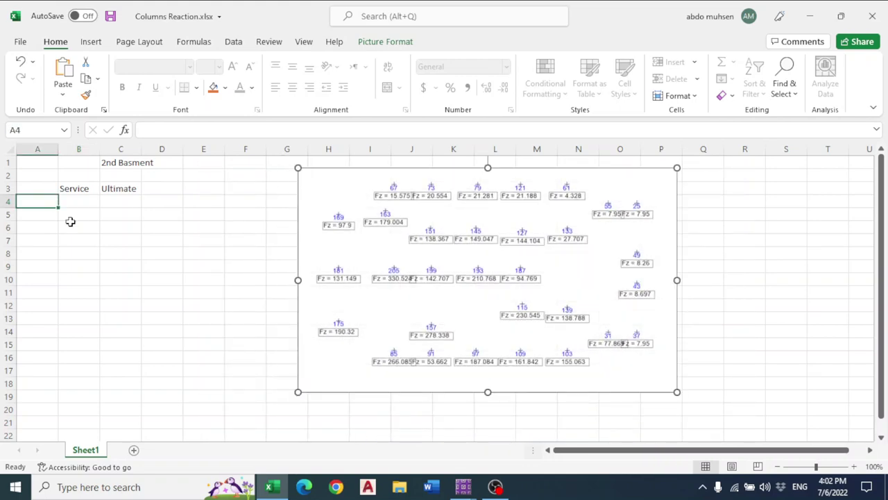
pyautogui.write('1')
pyautogui.press('Return')
pyautogui.write('2')
pyautogui.press('Return')
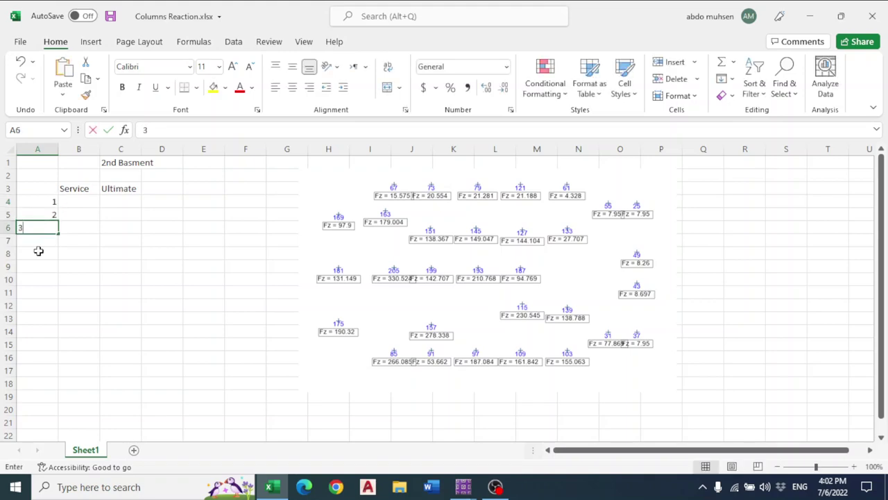
pyautogui.write('3')
pyautogui.press('Return')
pyautogui.moveTo(42, 204); pyautogui.dragTo(68, 423)
pyautogui.scroll(2, 203, 336)
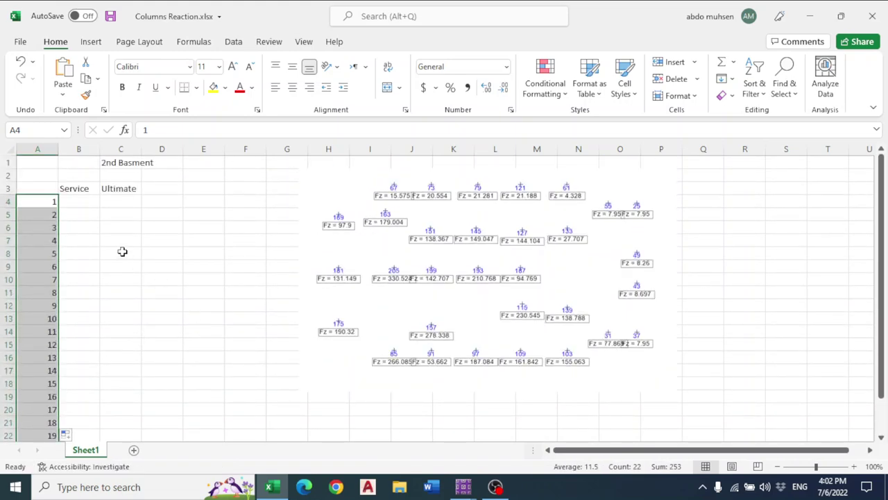
pyautogui.click(81, 201)
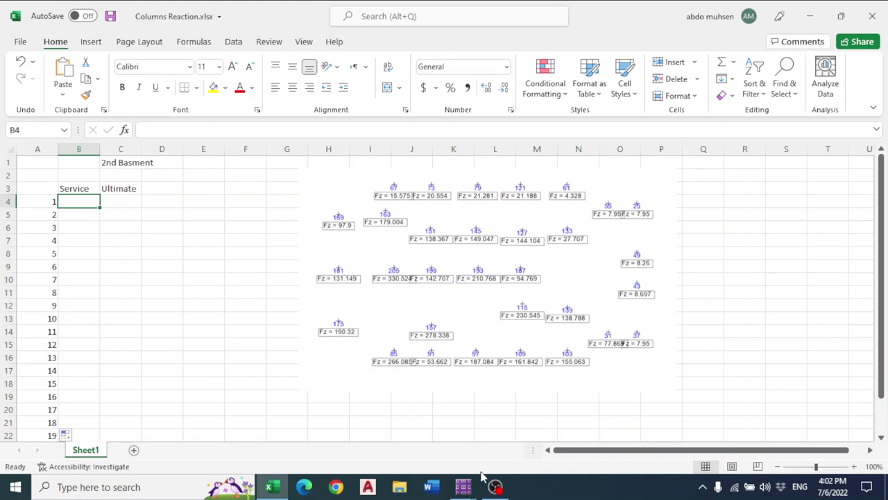
# Launch Epic Pen from the desktop, return to the 2nd basment model in SAFE, and move the annotation toolbar clear of the reaction diagram
pyautogui.press('super+d')
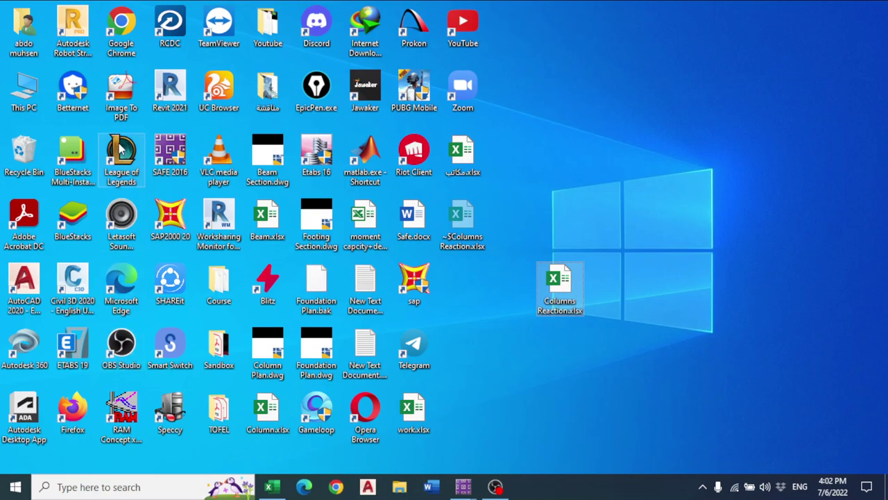
pyautogui.click(315, 97)
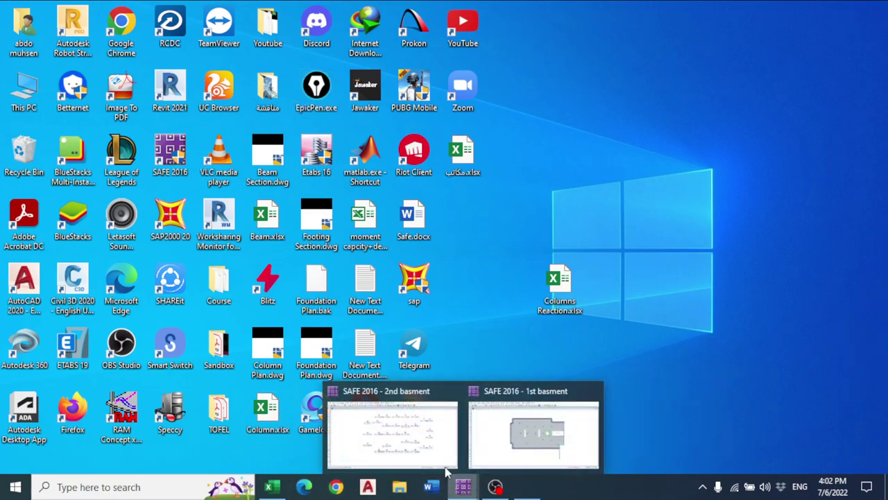
pyautogui.click(436, 454)
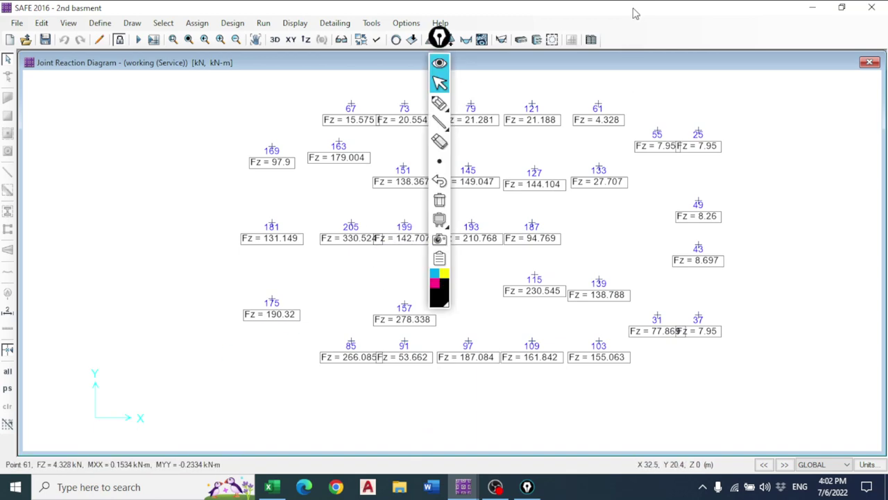
pyautogui.moveTo(440, 37); pyautogui.dragTo(38, 37)
# With Epic Pen's text tool, label joints 169, 181, 175 and 85 on the reaction diagram as 1, 2, 3 and 4
pyautogui.moveTo(38, 104)
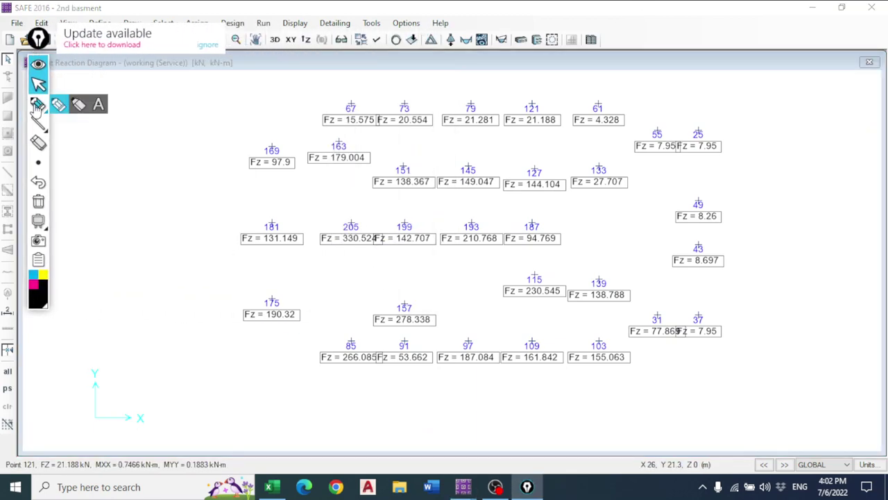
pyautogui.click(99, 104)
pyautogui.click(189, 126)
pyautogui.write('1')
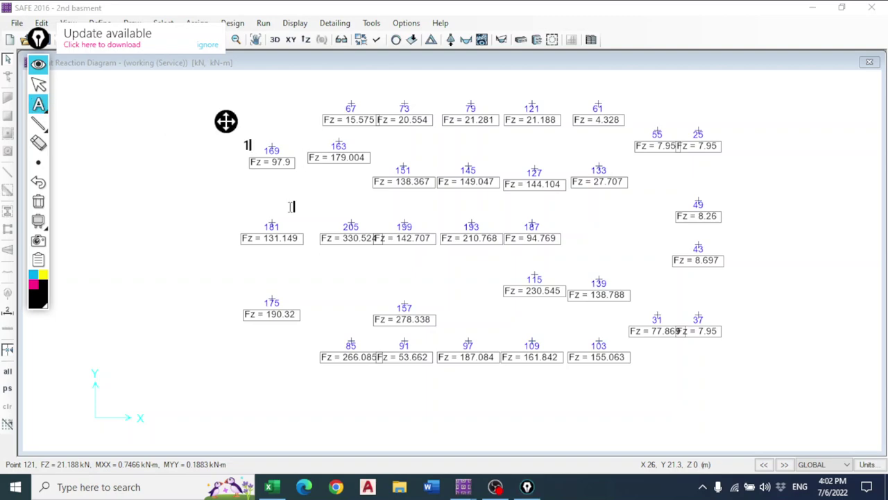
pyautogui.click(250, 222)
pyautogui.write('2')
pyautogui.click(244, 288)
pyautogui.write('3')
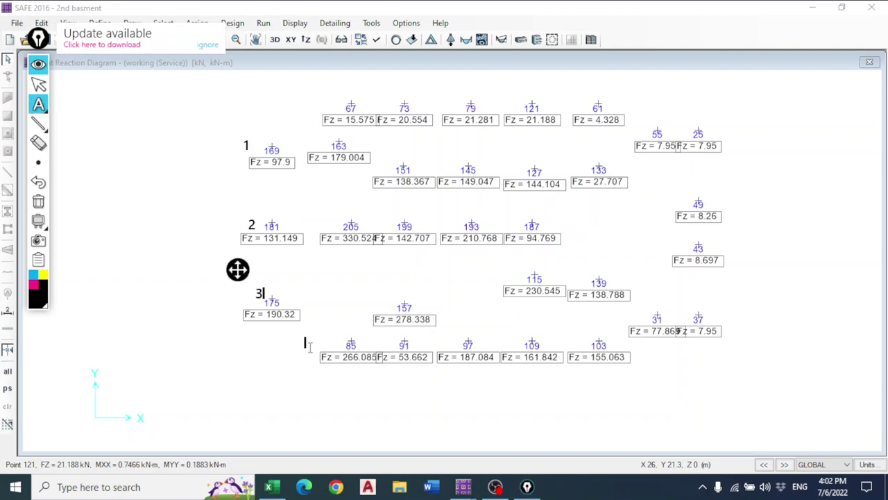
pyautogui.click(320, 378)
pyautogui.write('4')
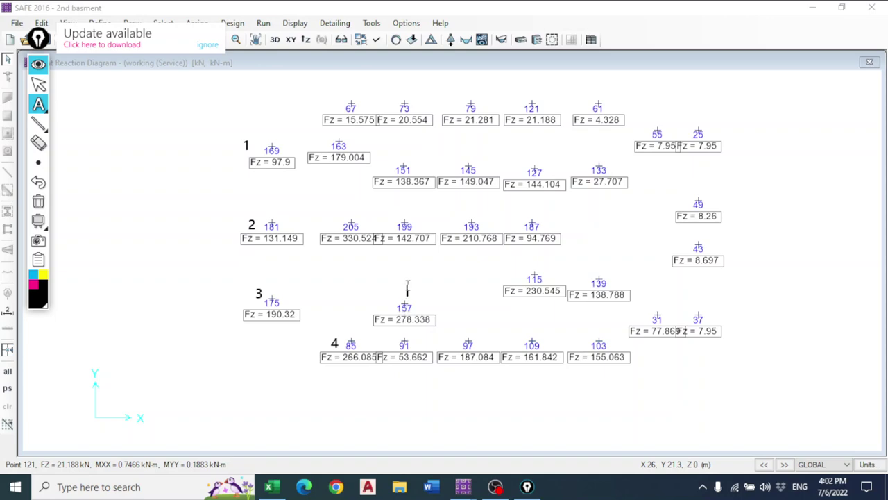
# Label joint 157 as 5 and the lower-row joints 91, 97, 109 and 103 as 6, 7, 8 and 9
pyautogui.write('5')
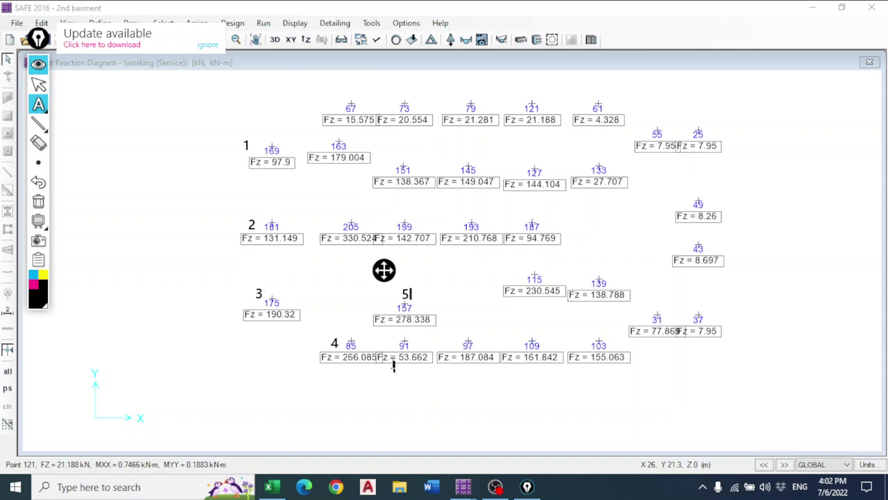
pyautogui.click(395, 379)
pyautogui.write('6')
pyautogui.click(465, 386)
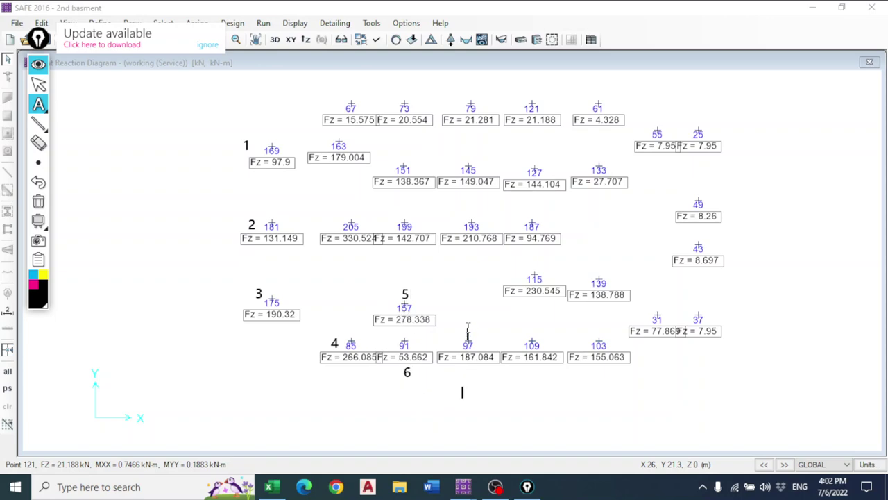
pyautogui.write('7')
pyautogui.click(500, 398)
pyautogui.write('8')
pyautogui.click(587, 397)
pyautogui.write('9')
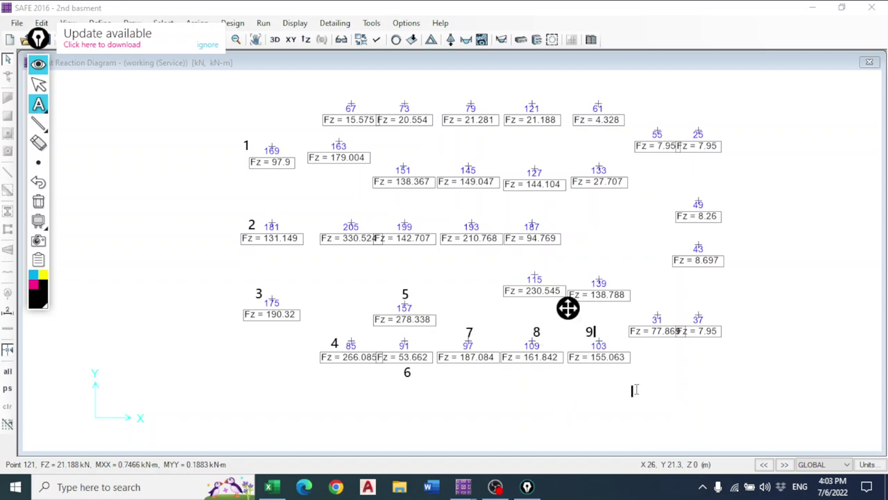
# Label joints 31, 37, 43, 49, 25 and 55 on the diagram's right side as 10 to 15 in that order
pyautogui.click(652, 338)
pyautogui.write('10')
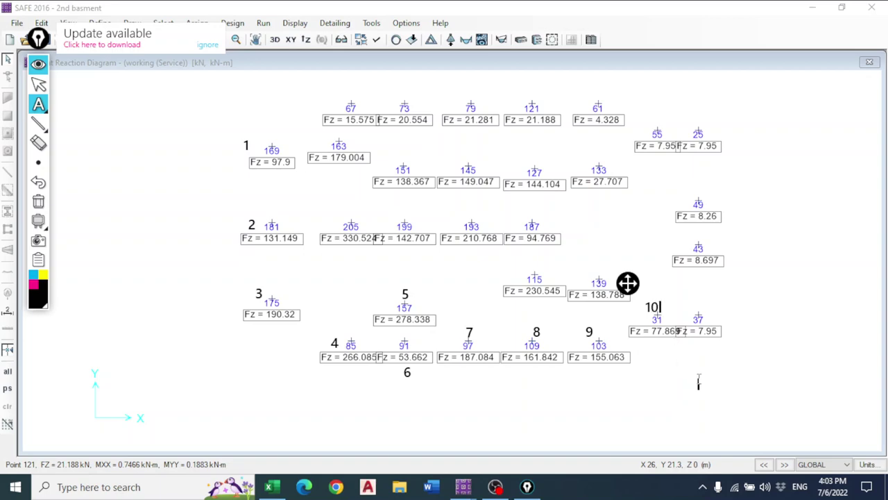
pyautogui.click(699, 316)
pyautogui.write('11')
pyautogui.click(719, 242)
pyautogui.write('12')
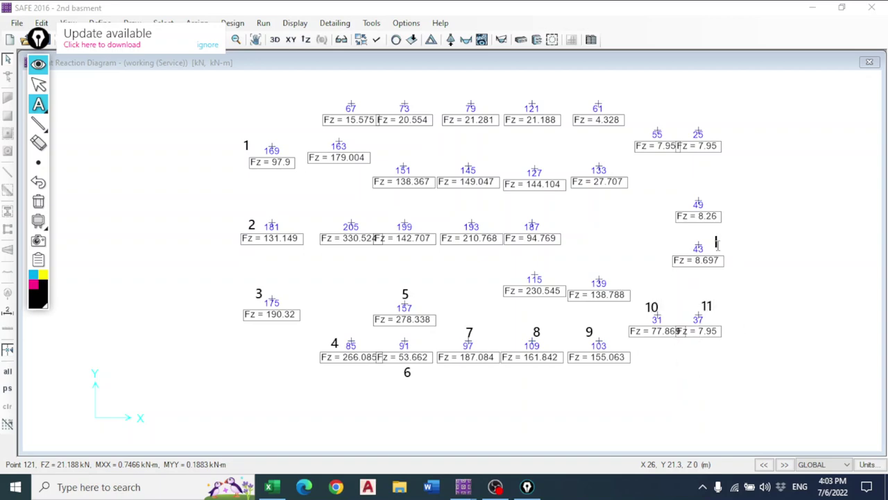
pyautogui.click(714, 202)
pyautogui.write('13')
pyautogui.click(715, 125)
pyautogui.write('14')
pyautogui.click(657, 118)
pyautogui.write('15')
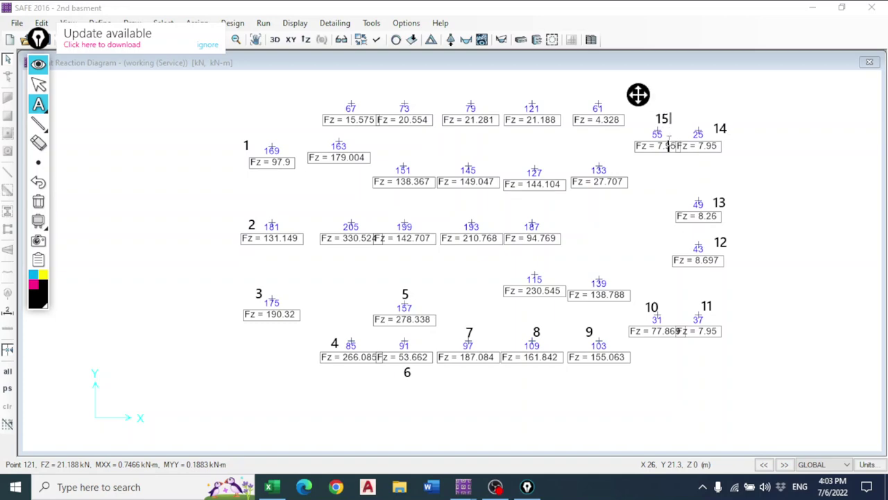
# Label the upper-row joints 61, 121, 79, 73 and 67 as 16, 17, 18, 19 and 20
pyautogui.click(597, 96)
pyautogui.write('16')
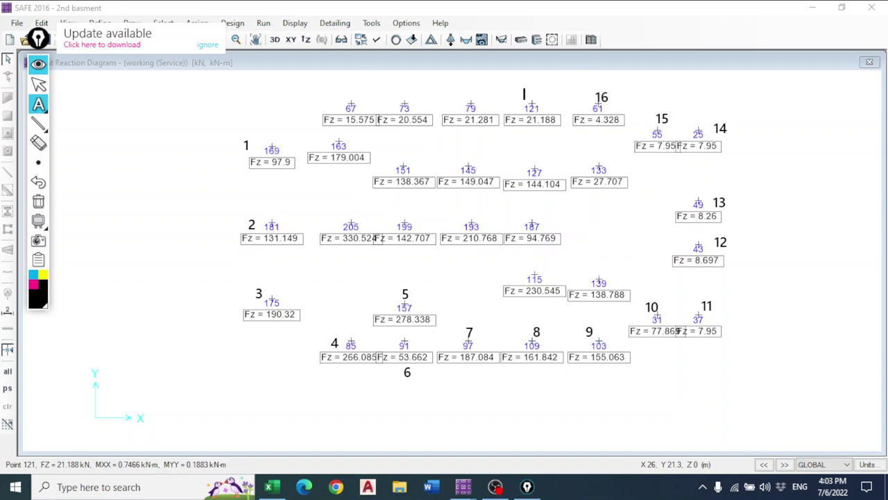
pyautogui.click(525, 95)
pyautogui.write('17')
pyautogui.click(461, 91)
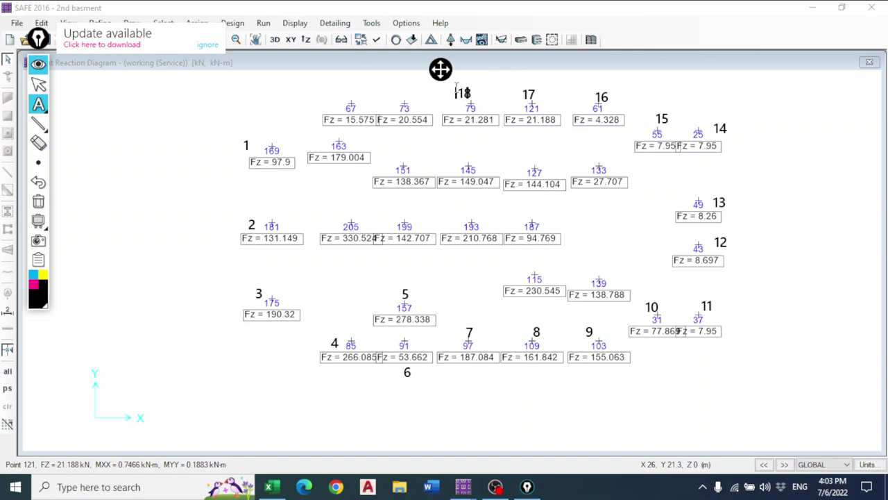
pyautogui.click(409, 93)
pyautogui.write('1')
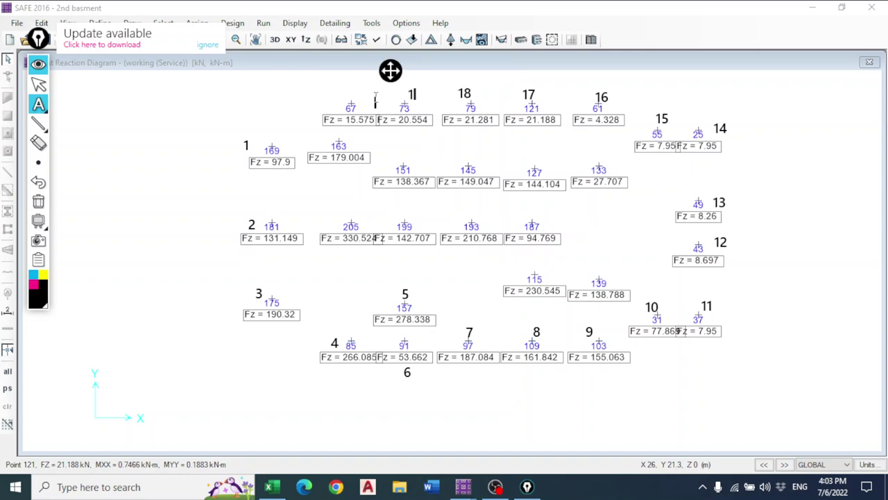
pyautogui.write('99')
pyautogui.click(350, 89)
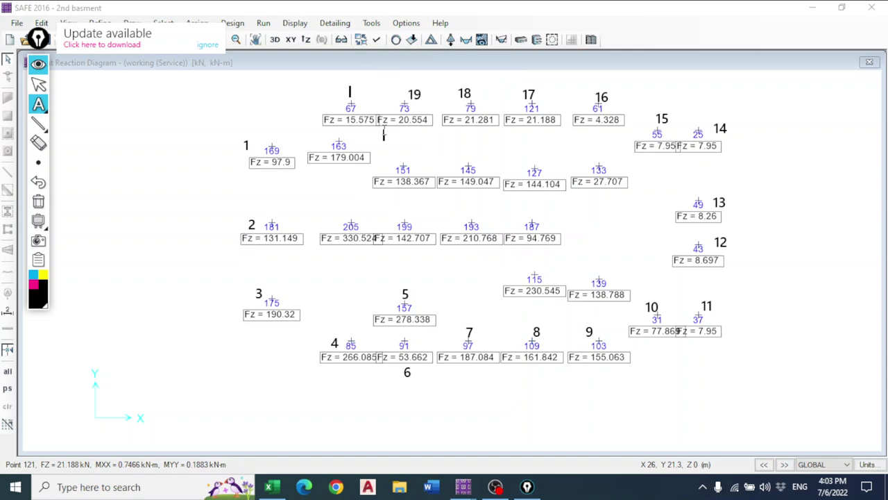
pyautogui.write('20')
# Label joints 163, 151, 145, 127 and 133 as 21, 22, 23, 24 and 25
pyautogui.click(333, 171)
pyautogui.write('21')
pyautogui.click(400, 159)
pyautogui.write('22')
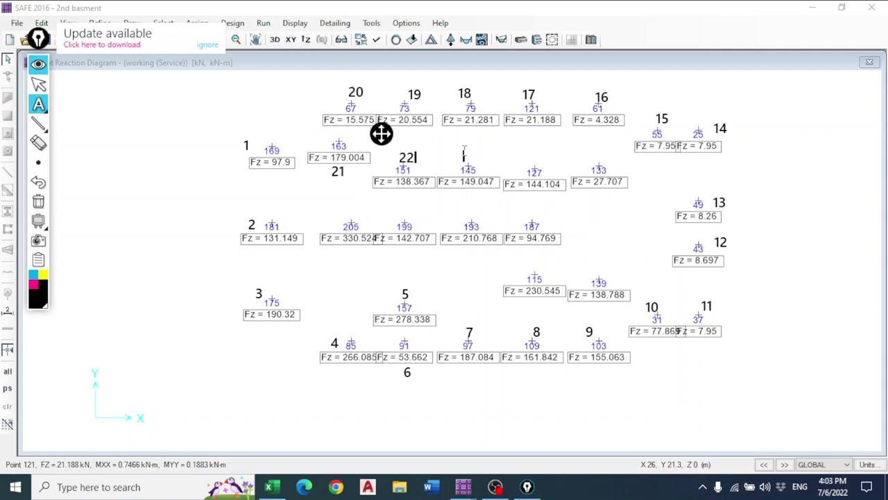
pyautogui.click(463, 154)
pyautogui.write('3')
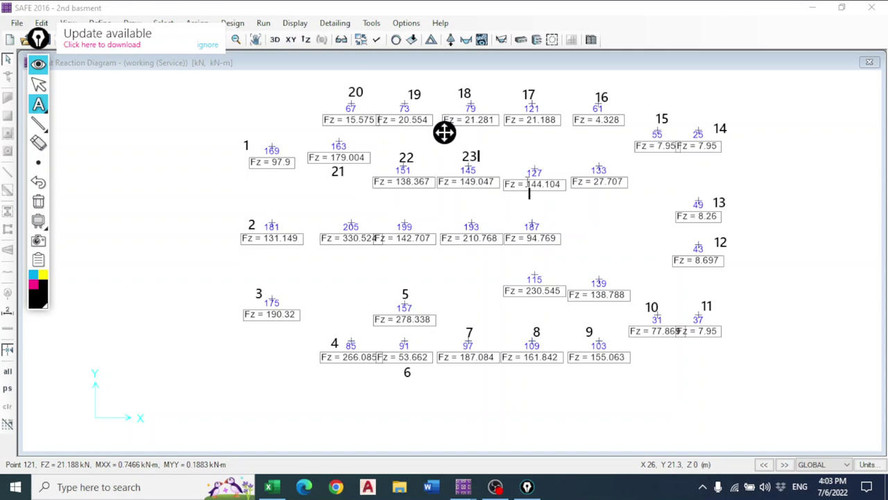
pyautogui.click(528, 157)
pyautogui.write('24')
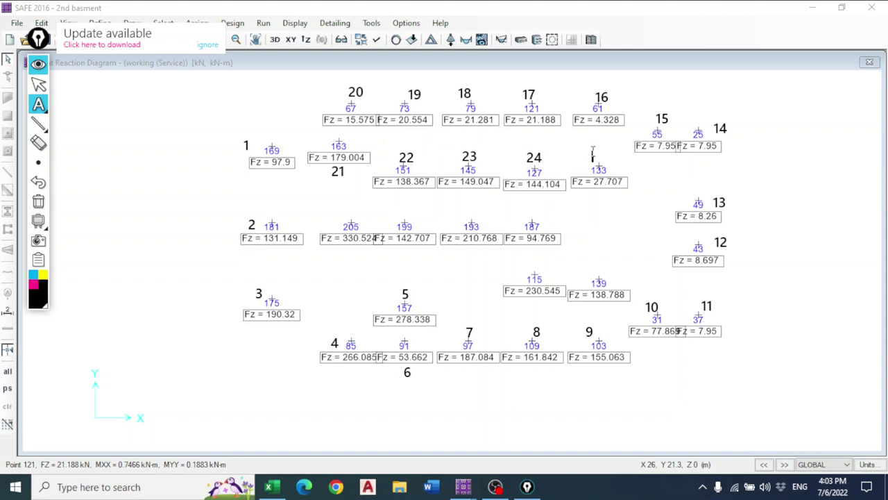
pyautogui.click(592, 155)
pyautogui.write('25')
# Label the middle-row joints 205, 199, 193 and 187 as 26, 27, 28 and 29
pyautogui.click(349, 208)
pyautogui.write('26')
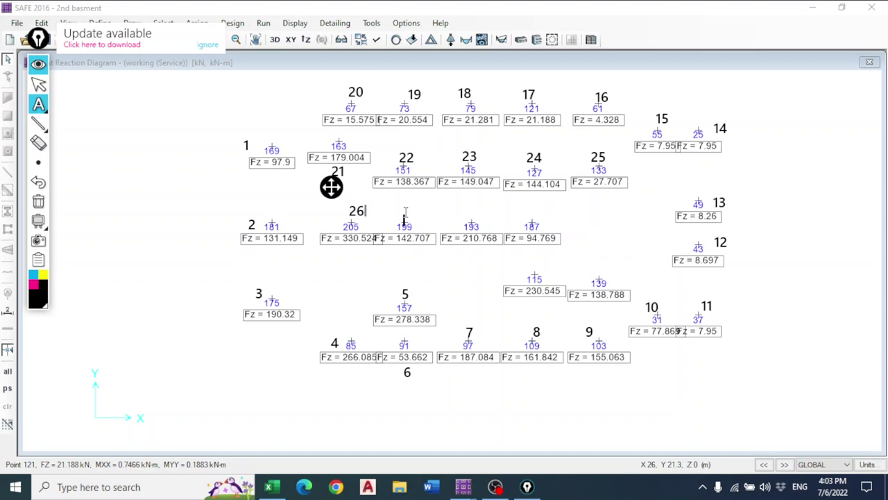
pyautogui.click(405, 211)
pyautogui.write('2')
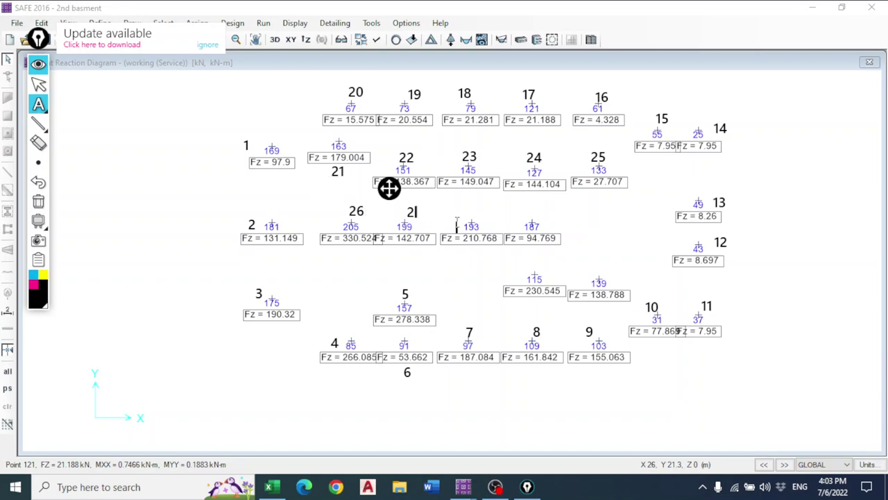
pyautogui.write('7')
pyautogui.click(475, 215)
pyautogui.write('2')
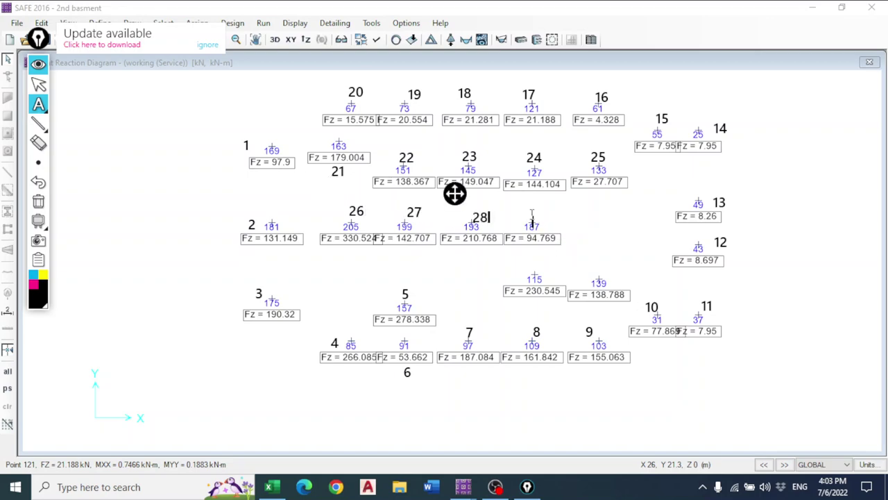
pyautogui.write('8')
pyautogui.click(531, 215)
pyautogui.write('29')
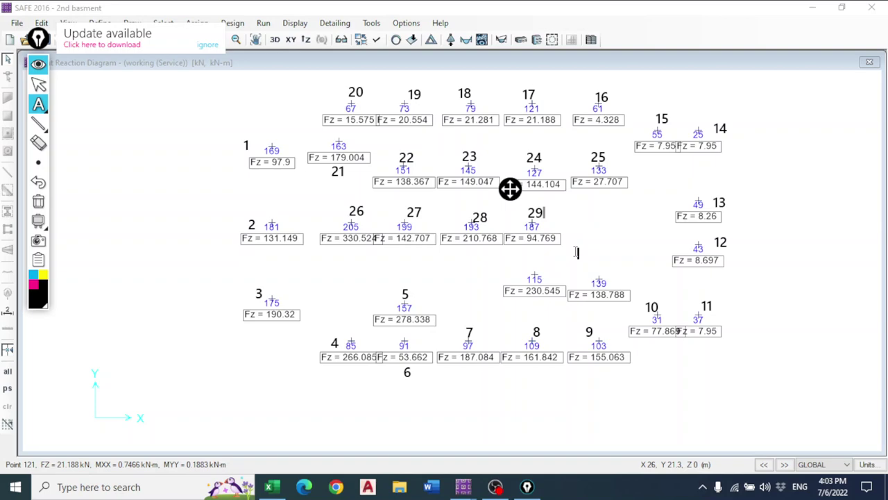
# Label joint 115 as 30 and joint 139 as 31, and leave the text tool
pyautogui.click(530, 267)
pyautogui.write('30')
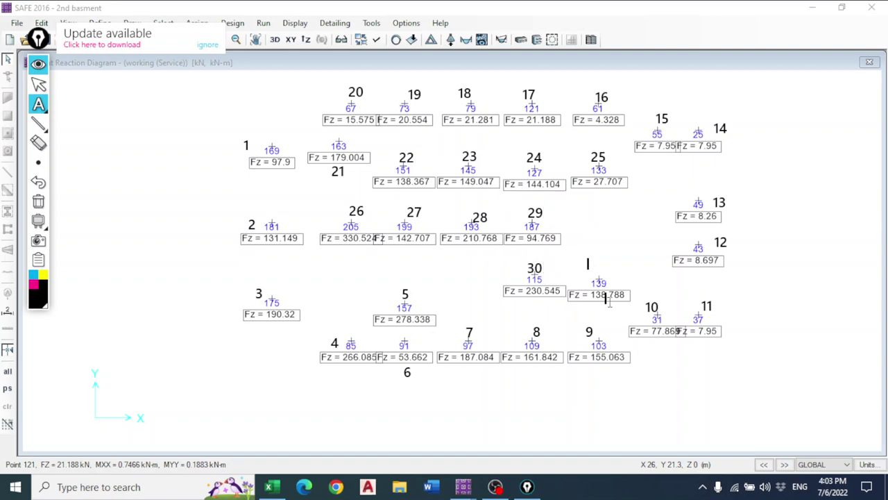
pyautogui.click(587, 265)
pyautogui.write('32')
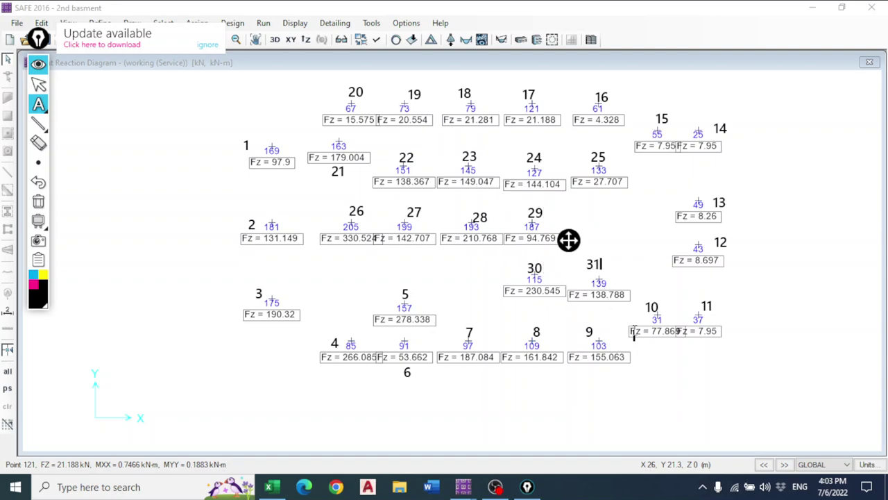
pyautogui.click(38, 84)
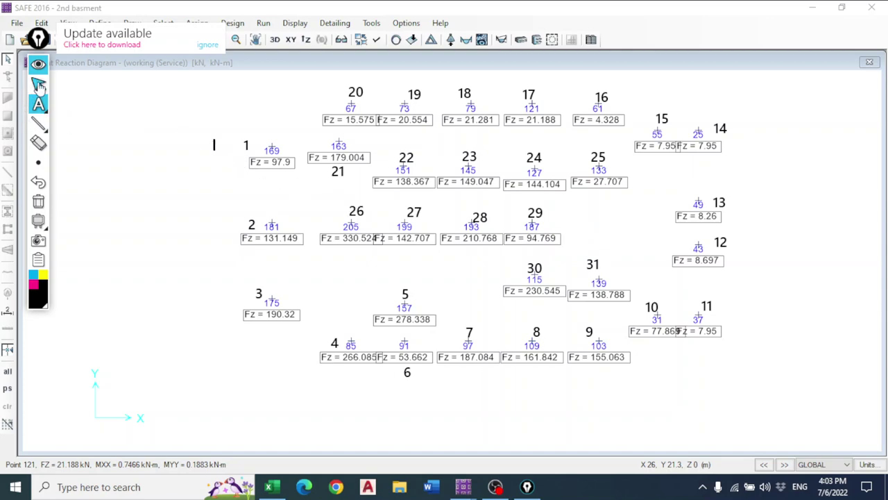
# Capture a screen snip of the reaction diagram including all its column number labels
pyautogui.click(730, 80)
pyautogui.press('super+shift+s')
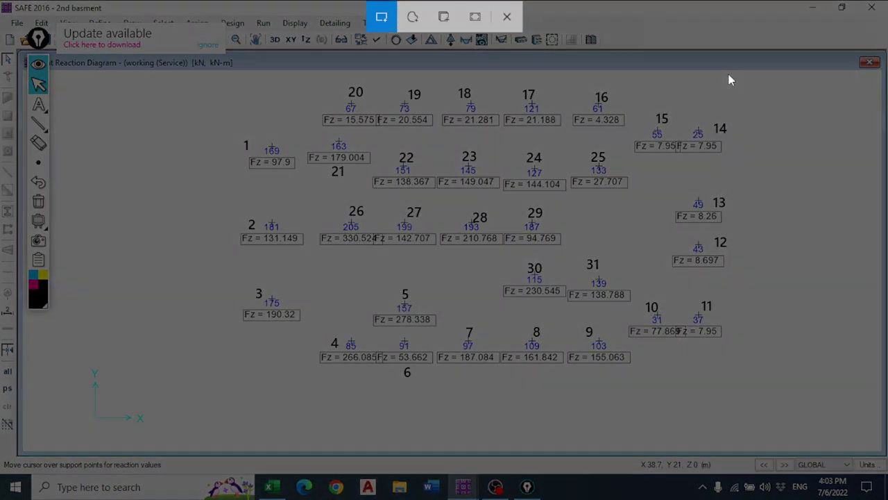
pyautogui.moveTo(739, 74); pyautogui.dragTo(194, 399)
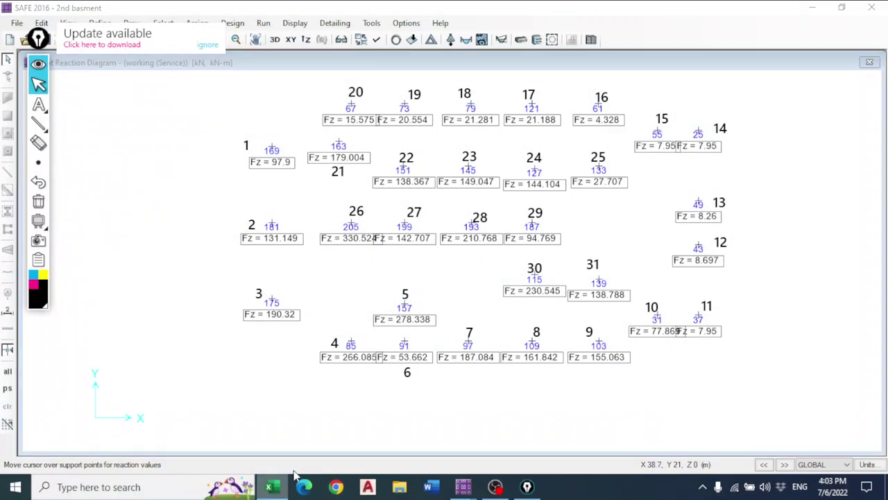
# Switch to Excel and remove the unnumbered reaction diagram picture from beside the table
pyautogui.click(269, 486)
pyautogui.hotkey('ctrl', 'v')
pyautogui.press('Delete')
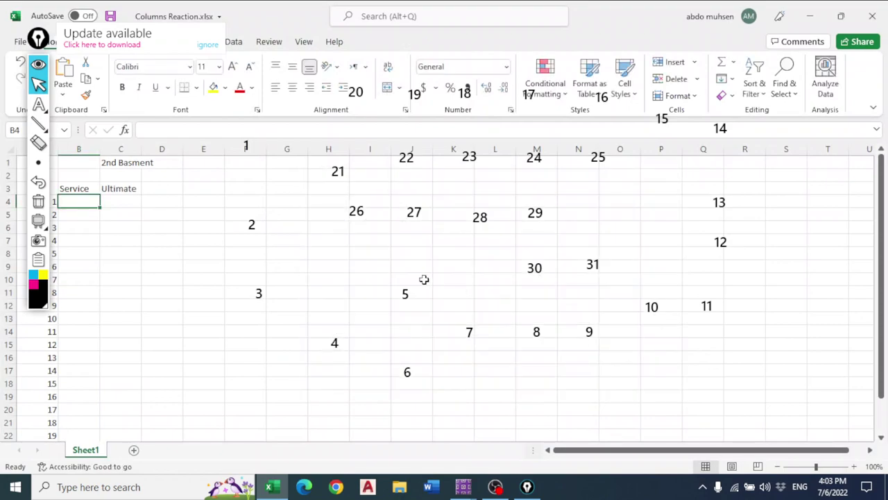
# Paste the numbered reaction diagram beside the table, clear the on-screen annotation labels and dismiss the update notice
pyautogui.hotkey('ctrl', 'v')
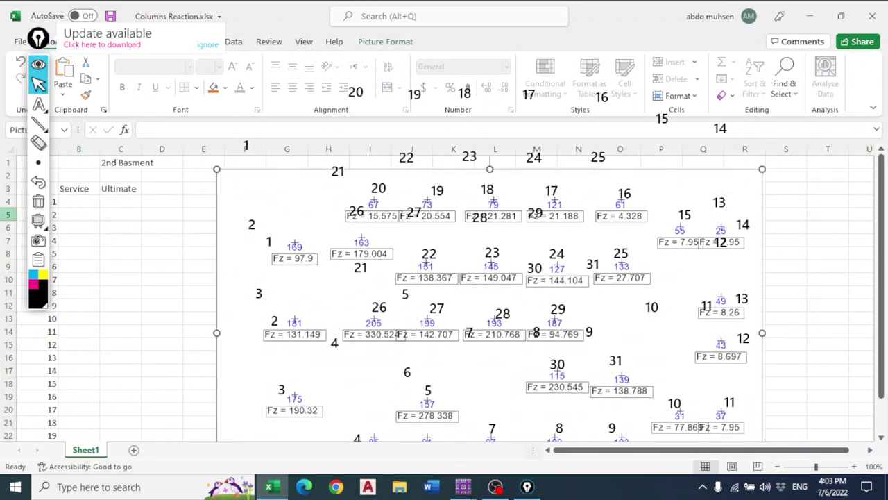
pyautogui.click(38, 202)
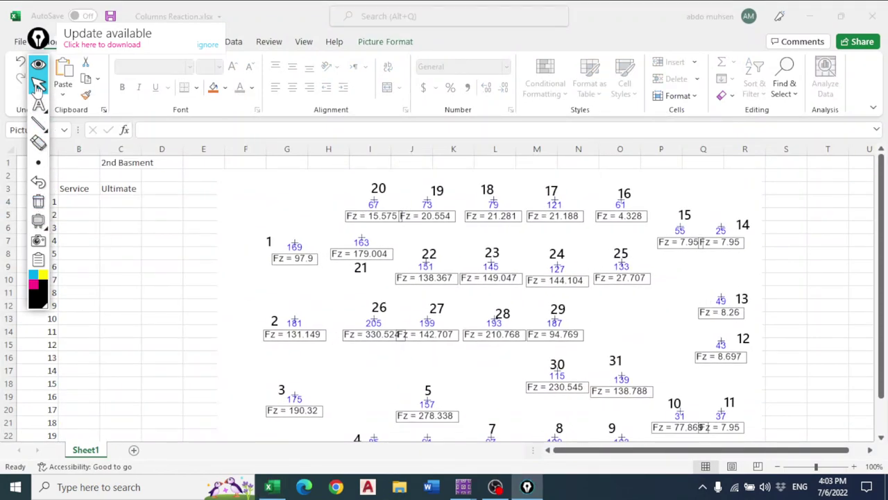
pyautogui.click(207, 44)
# Reduce the pasted diagram's height, move it up beside the table, and shift the annotation toolbar off the column numbers
pyautogui.click(489, 190)
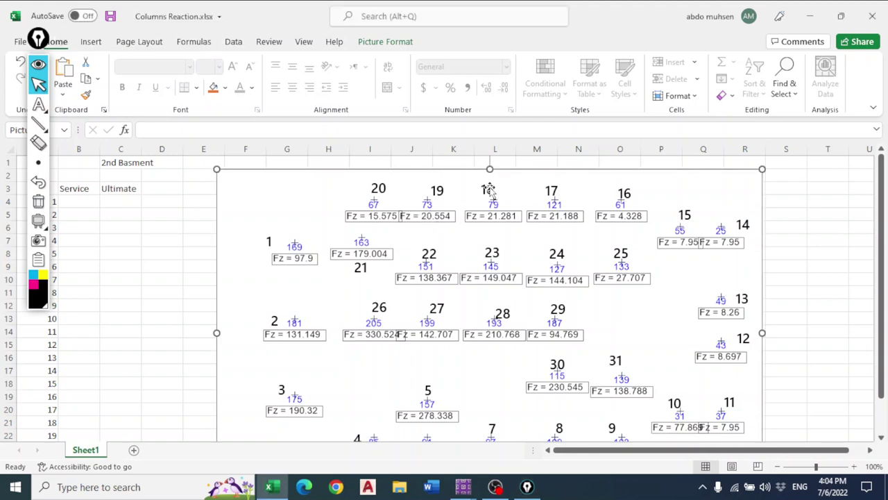
pyautogui.moveTo(490, 171); pyautogui.dragTo(492, 258)
pyautogui.moveTo(293, 362); pyautogui.dragTo(293, 268)
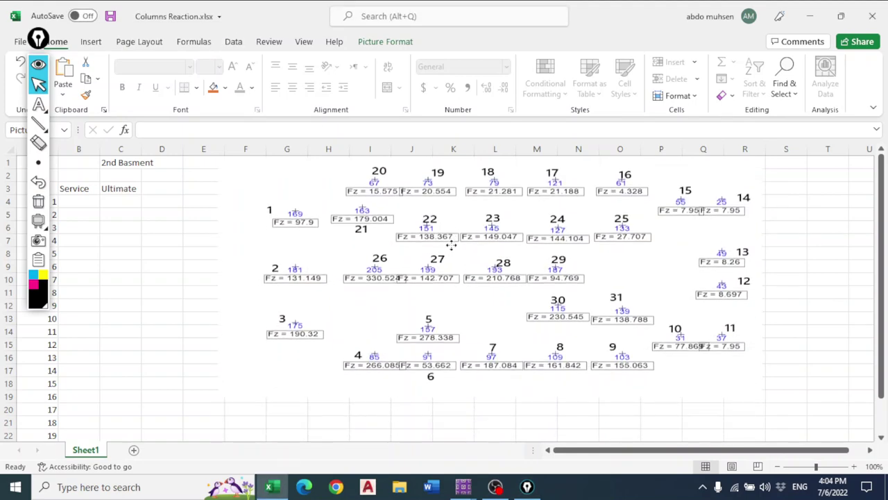
pyautogui.moveTo(43, 43); pyautogui.dragTo(25, 43)
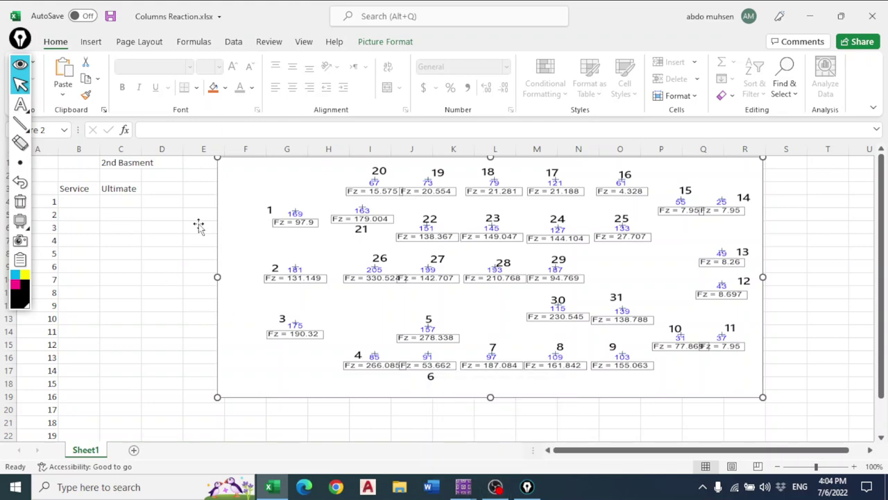
# Enter the service reactions of columns 1, 2 and 3 as 97.9, 131.2 and 190.4
pyautogui.click(85, 202)
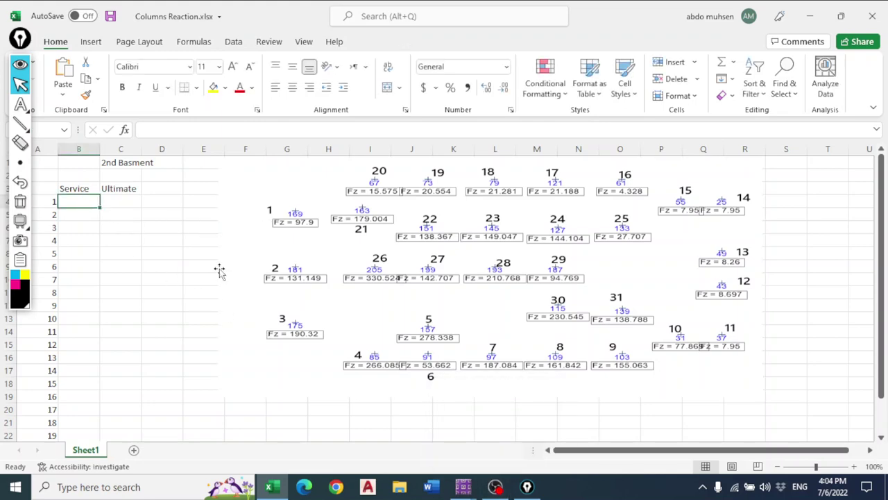
pyautogui.write('97.9')
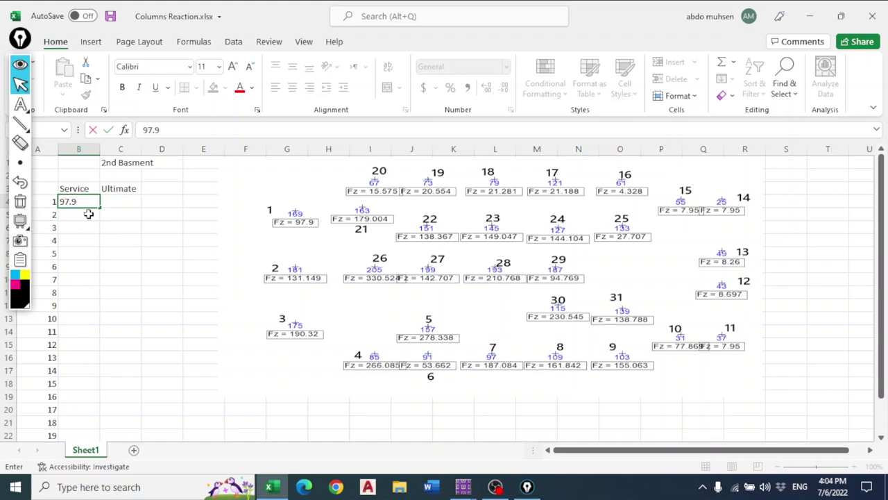
pyautogui.click(88, 214)
pyautogui.write('131')
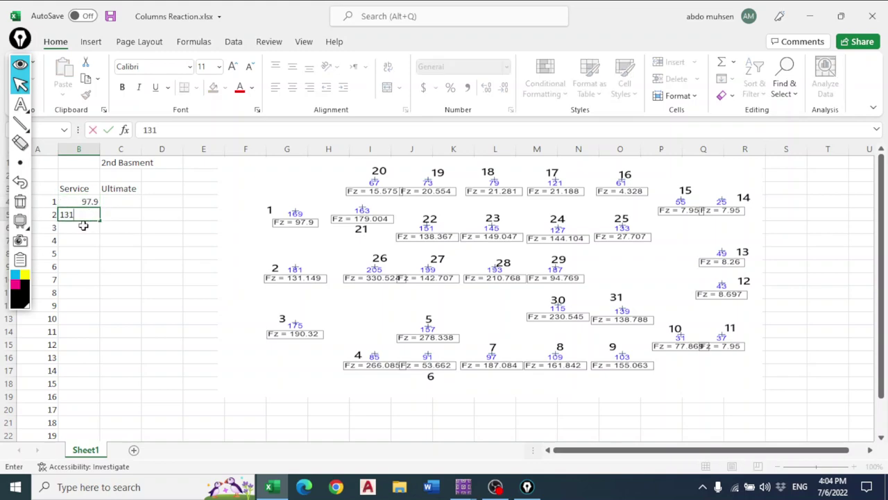
pyautogui.write('.2')
pyautogui.click(83, 229)
pyautogui.write('1')
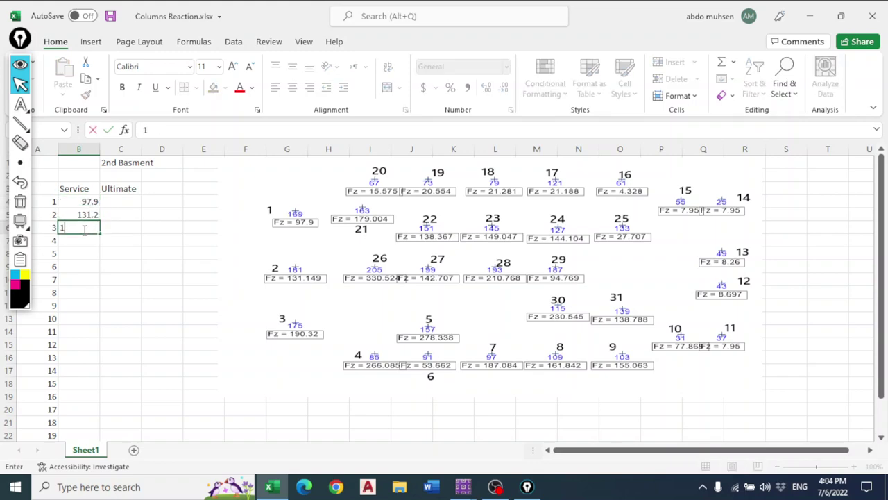
pyautogui.write('90.3')
# Enter the service reactions of columns 4 and 5 as 266.1 and 278.4
pyautogui.click(80, 242)
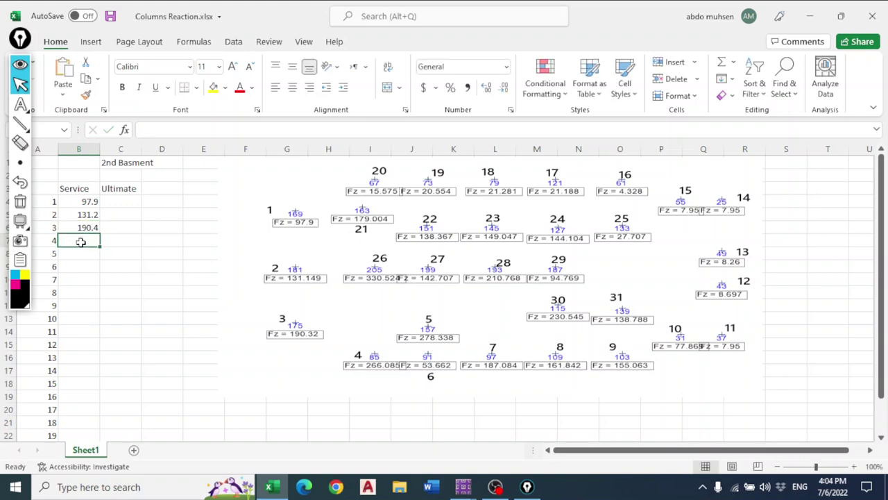
pyautogui.write('266.1')
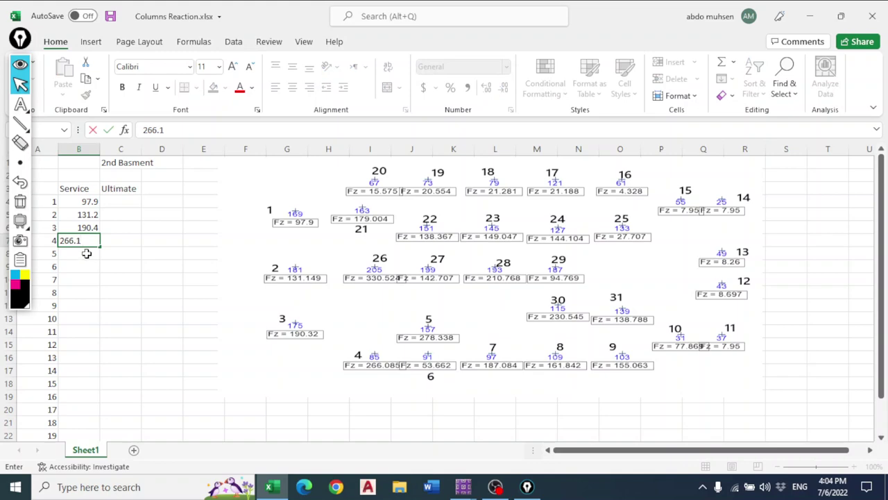
pyautogui.click(86, 253)
pyautogui.write('278')
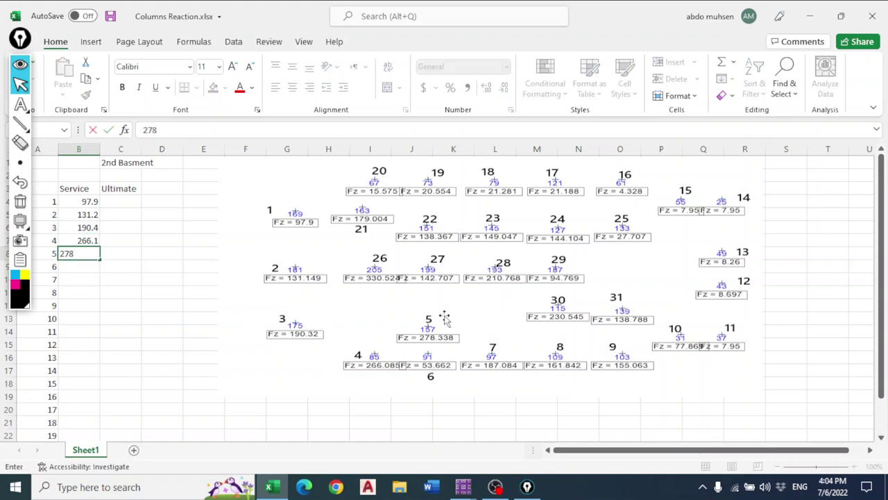
pyautogui.write('.4')
pyautogui.press('Return')
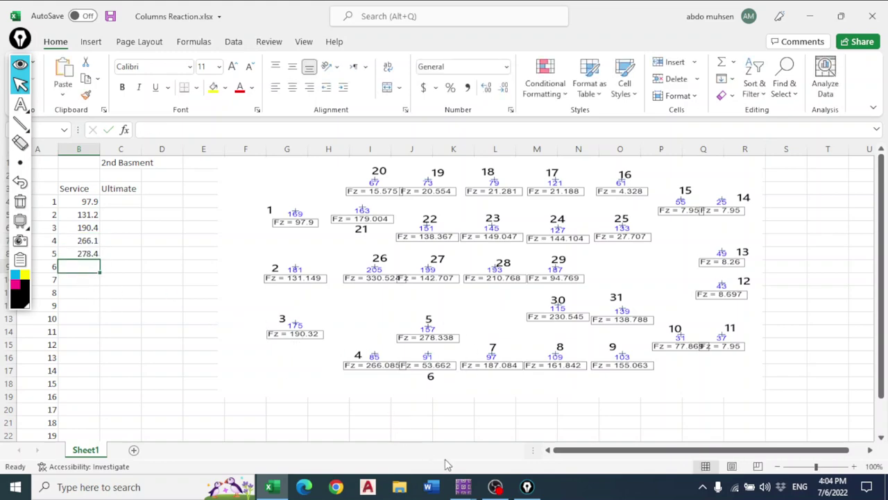
pyautogui.click(495, 486)
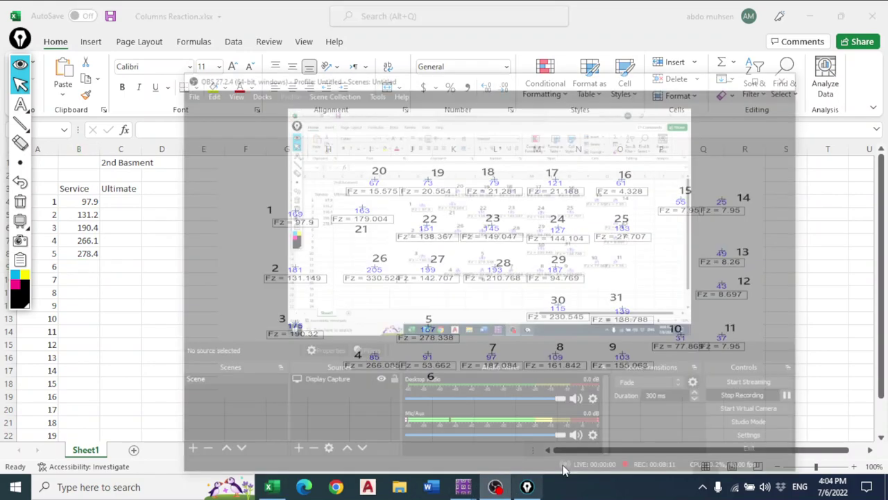
pyautogui.click(814, 372)
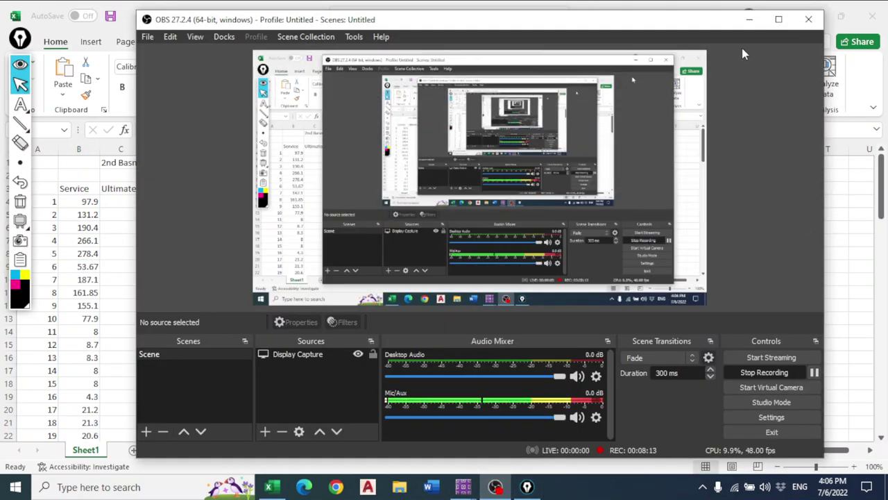
pyautogui.click(749, 19)
pyautogui.click(143, 262)
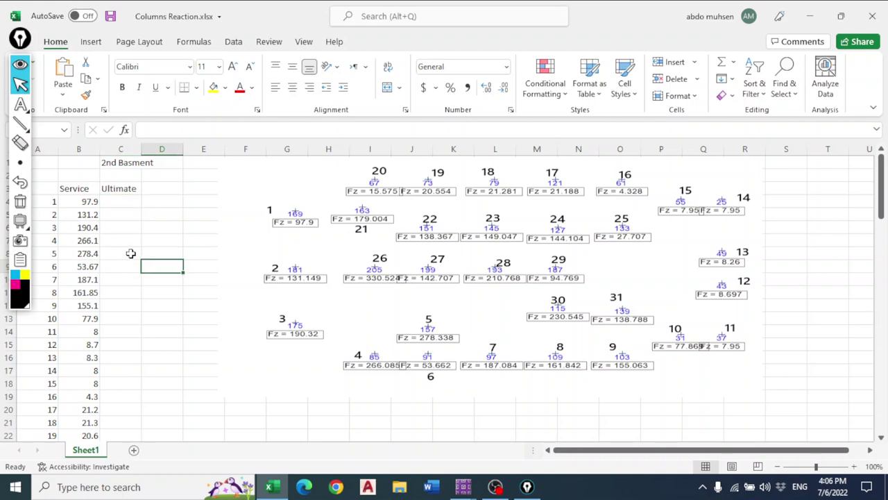
pyautogui.scroll(-2, 111, 206)
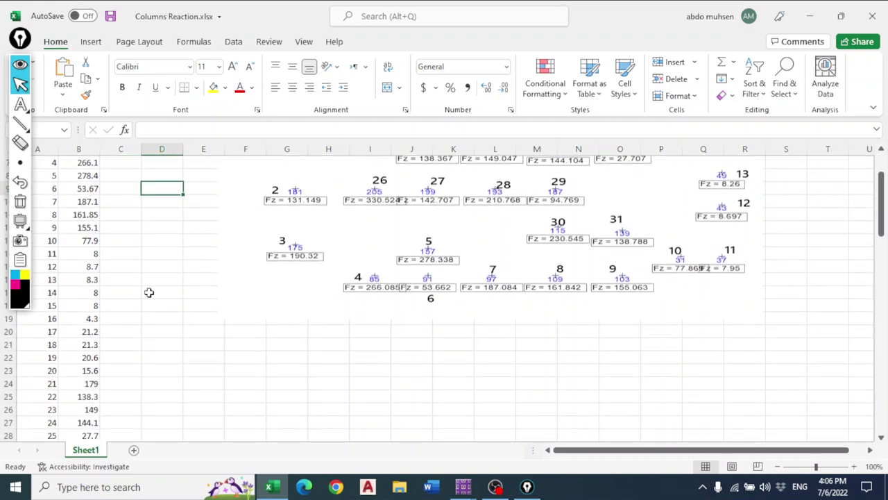
pyautogui.scroll(2, 152, 299)
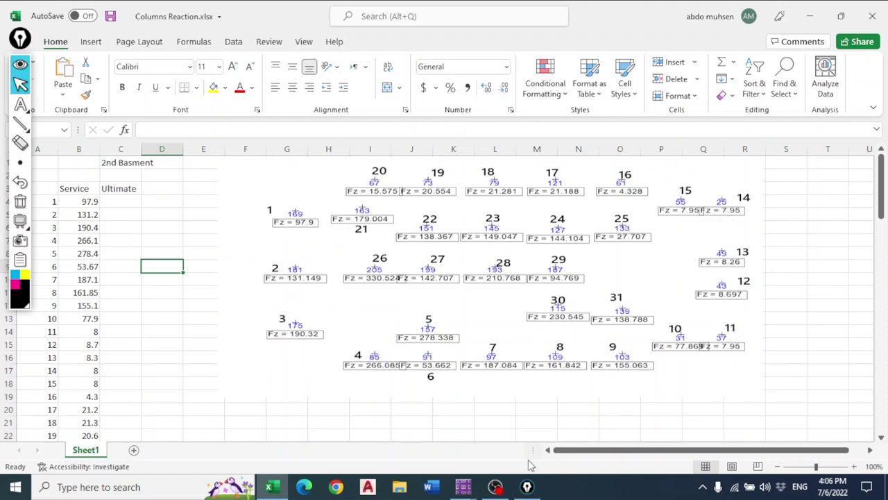
# Switch to the 2nd basment model in SAFE, return to its plan view, and display slabs, slab openings and walls below
pyautogui.click(463, 486)
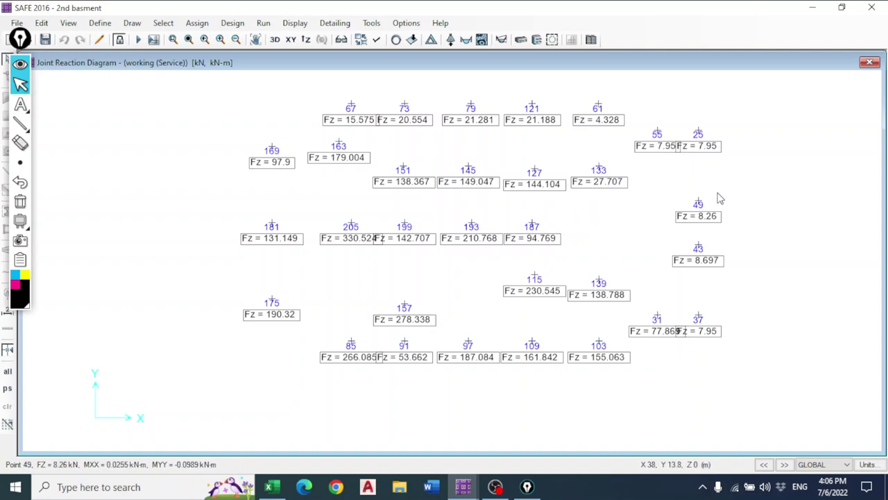
pyautogui.click(393, 40)
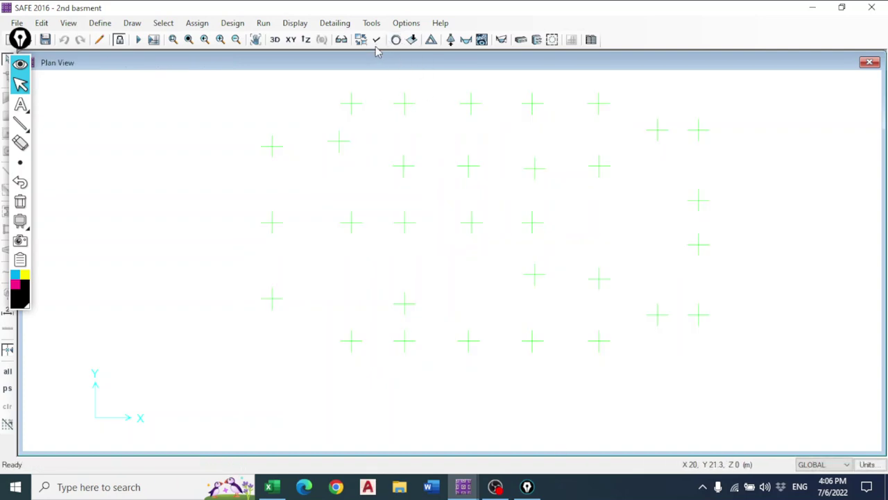
pyautogui.click(376, 40)
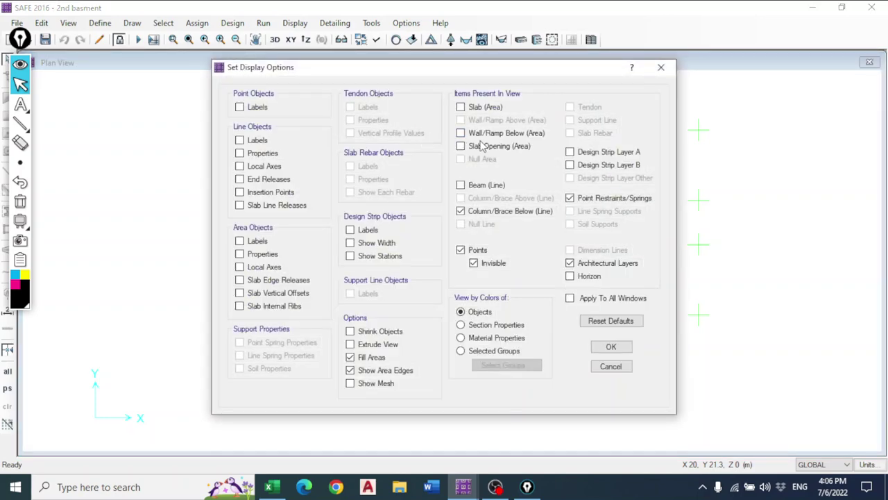
pyautogui.click(482, 146)
pyautogui.click(486, 133)
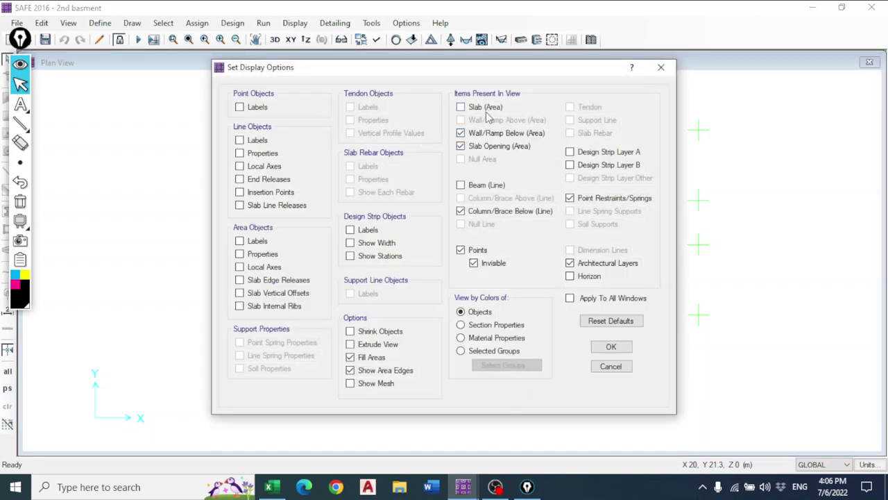
pyautogui.click(610, 346)
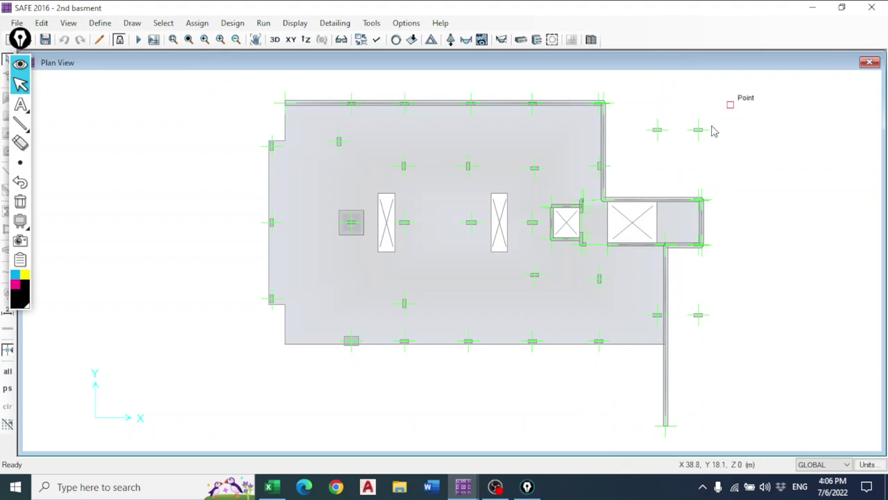
# Highlight the isolated columns outside the slab by window selection and clear the selection
pyautogui.moveTo(730, 104); pyautogui.dragTo(620, 179)
pyautogui.moveTo(730, 282); pyautogui.dragTo(690, 347)
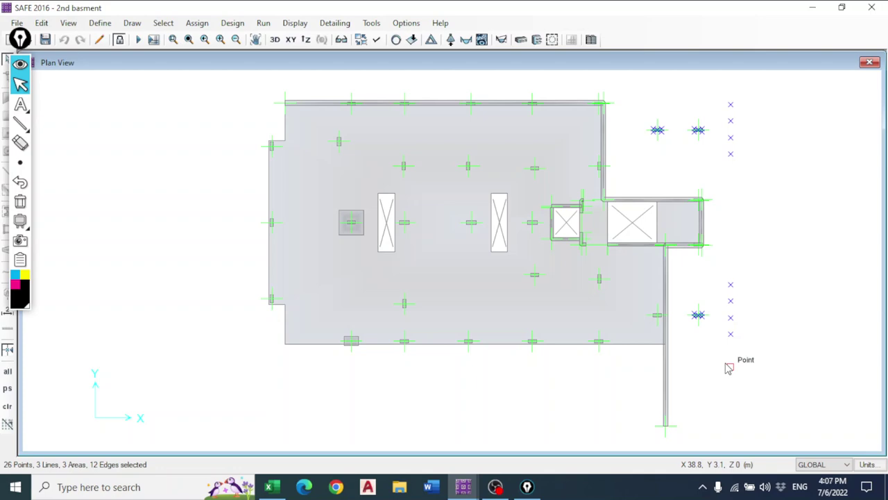
pyautogui.press('Escape')
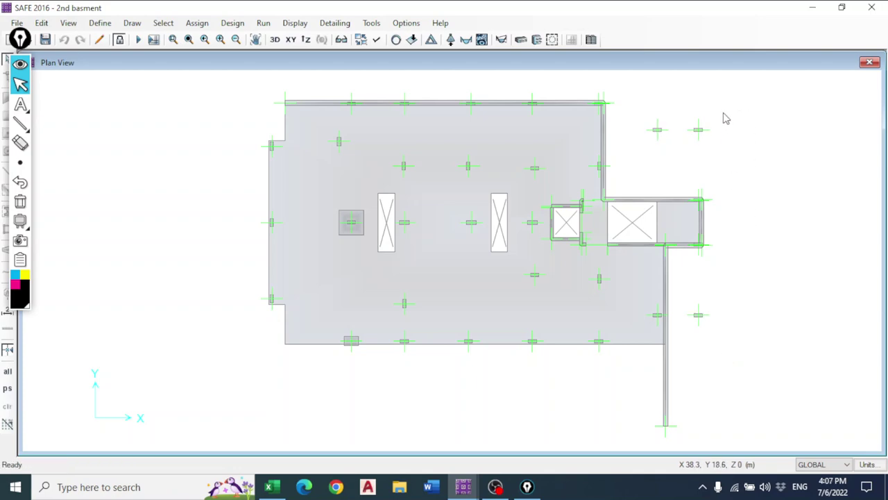
pyautogui.moveTo(730, 104); pyautogui.dragTo(630, 167)
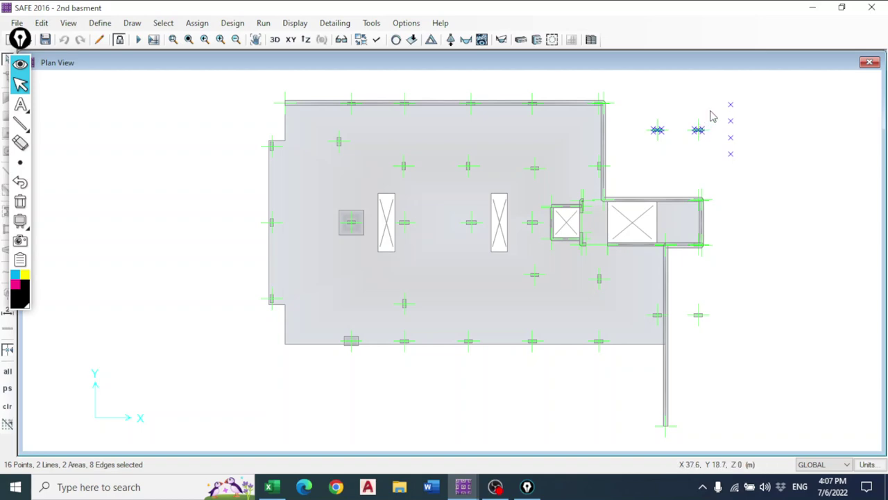
pyautogui.press('Escape')
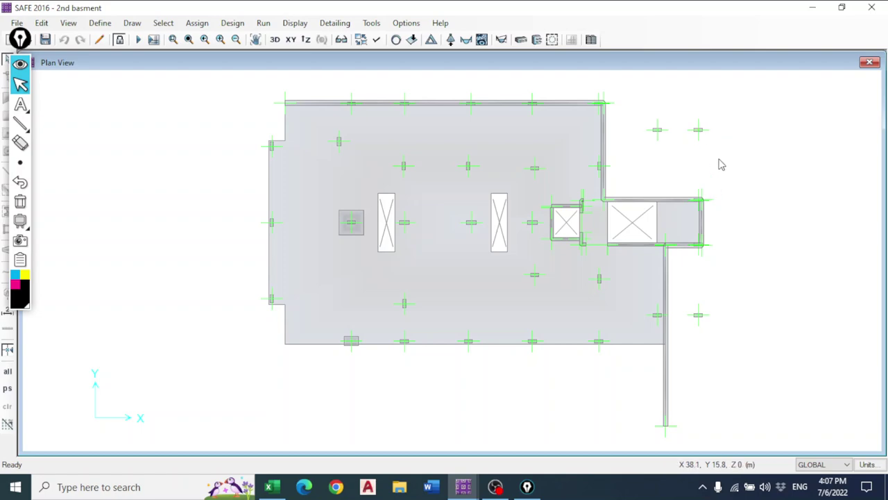
# Compare the 1st basment plan in SAFE with the numbered diagram in Excel, and return to the 2nd basment model
pyautogui.moveTo(463, 489)
pyautogui.click(495, 449)
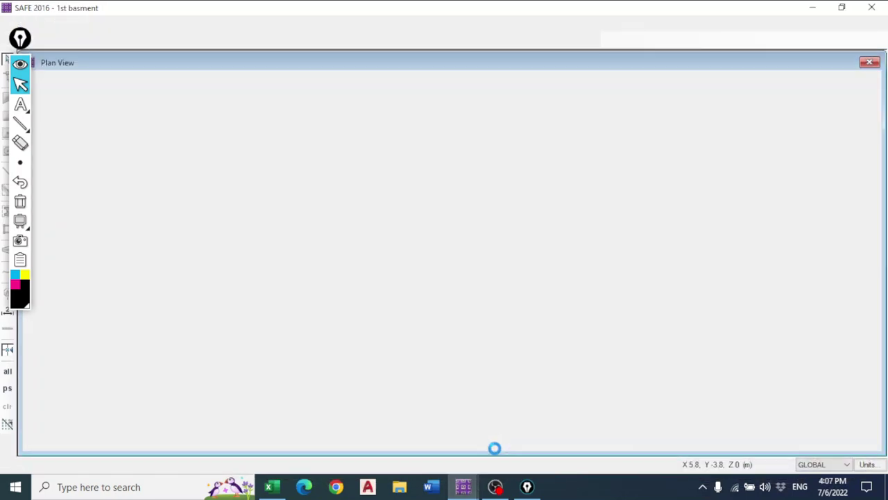
pyautogui.click(271, 488)
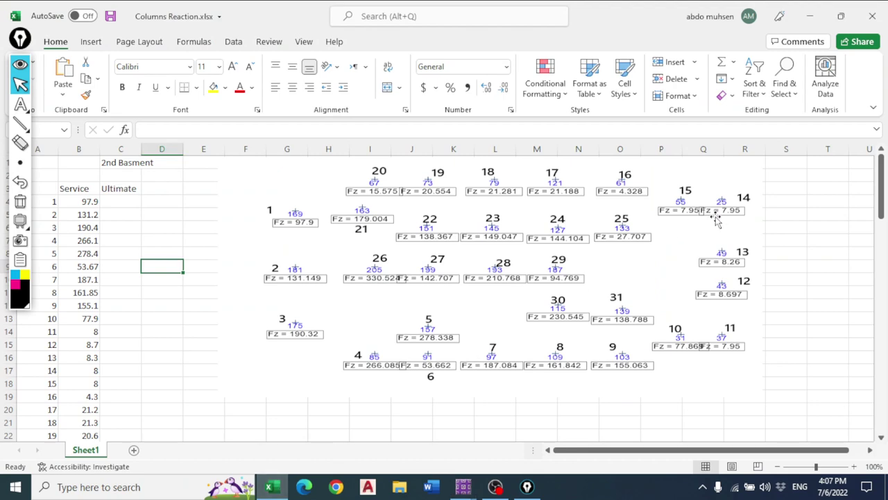
pyautogui.click(459, 310)
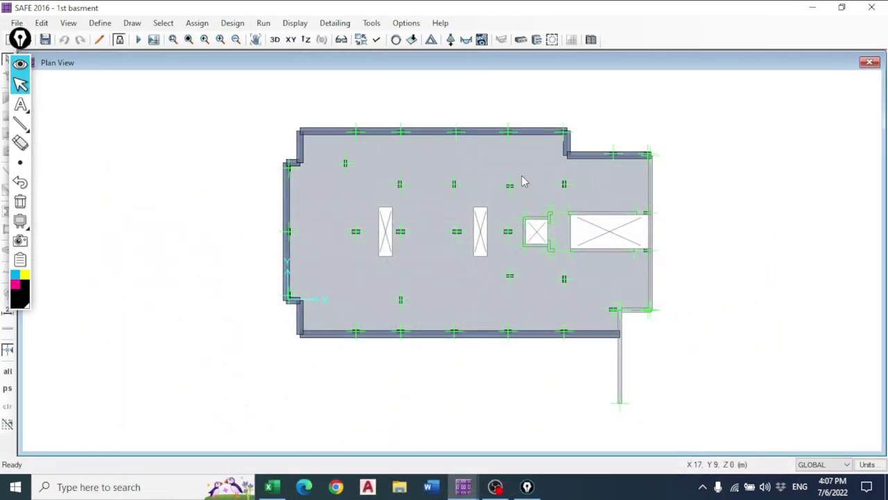
pyautogui.click(463, 486)
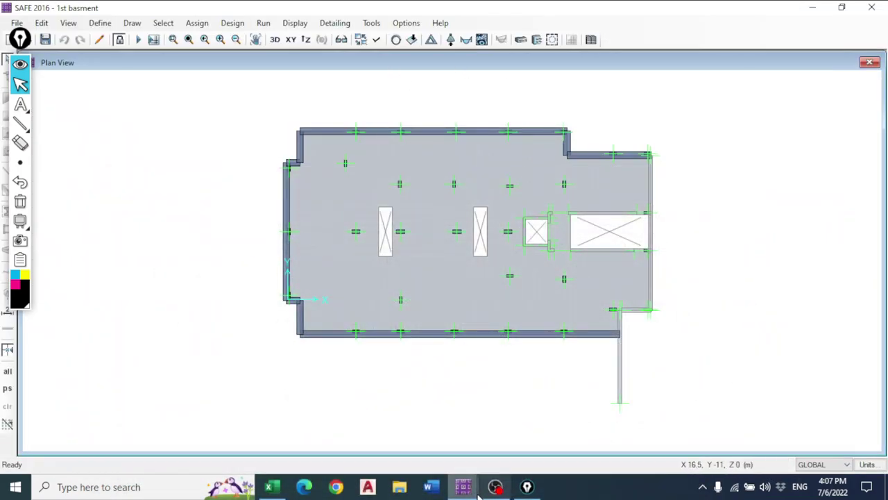
pyautogui.moveTo(464, 487)
pyautogui.click(438, 461)
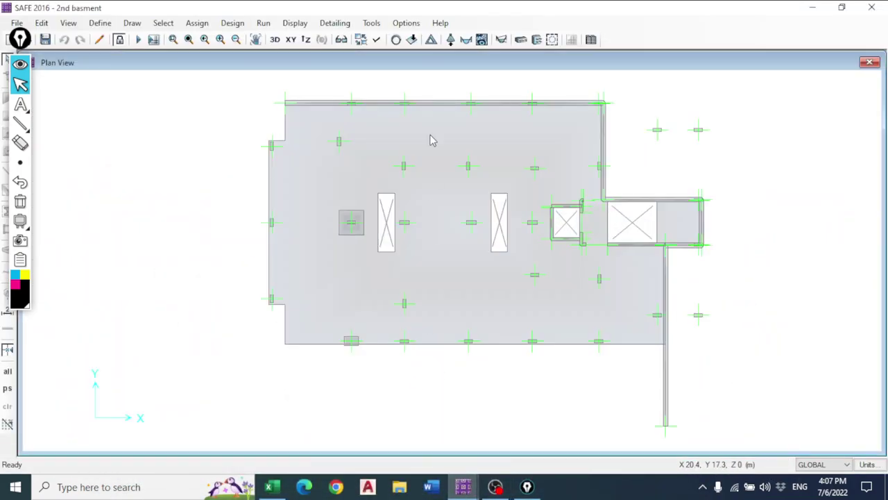
# Plot the tabulated Fz point reactions for the Ulitmate load combination
pyautogui.click(453, 41)
pyautogui.click(512, 118)
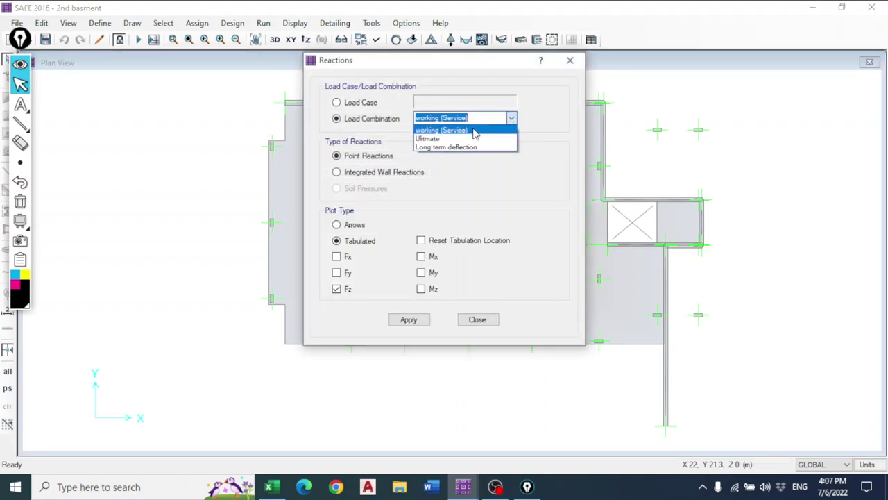
pyautogui.click(460, 139)
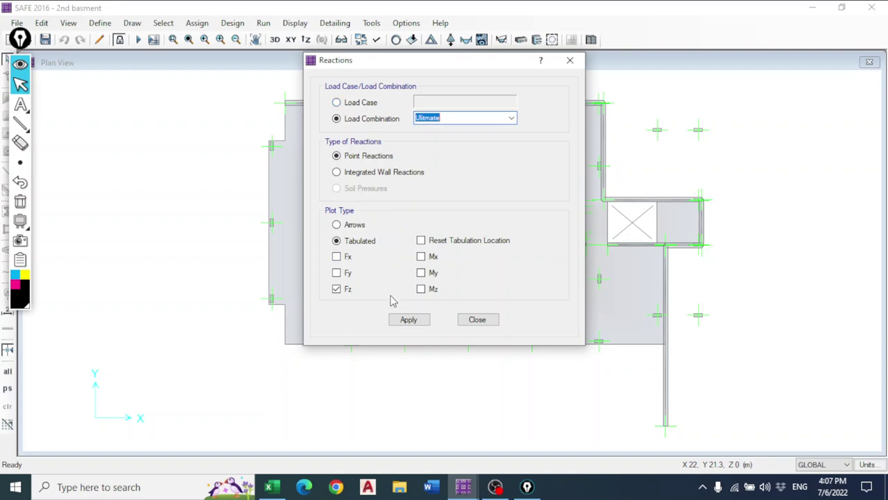
pyautogui.click(413, 323)
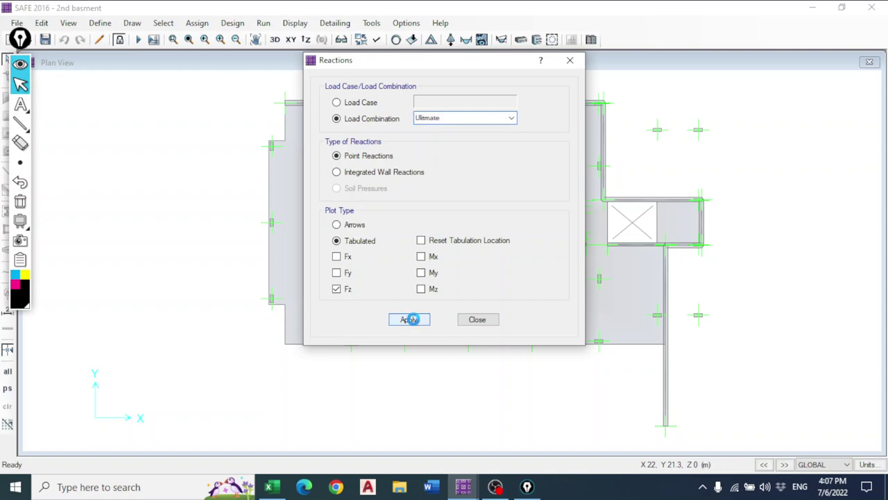
# Hide the slabs, walls below and slab openings in the Ulitmate reaction diagram, leaving the column reactions displayed
pyautogui.click(570, 60)
pyautogui.click(366, 39)
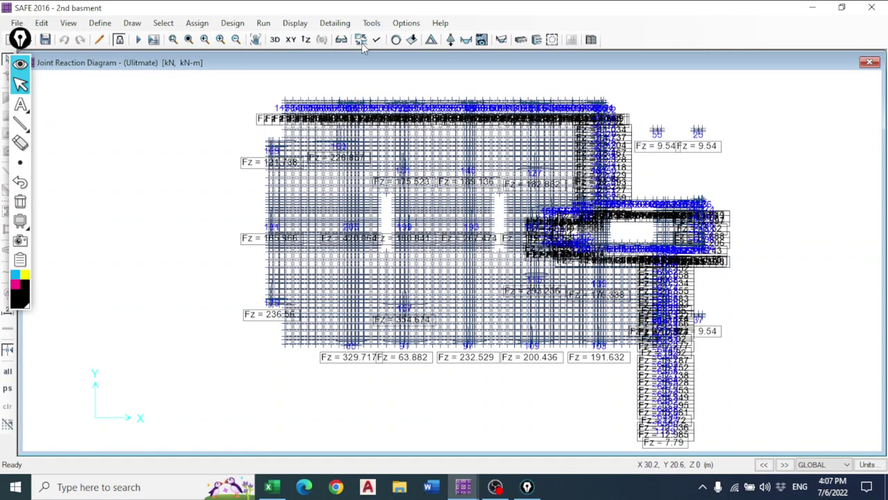
pyautogui.click(377, 40)
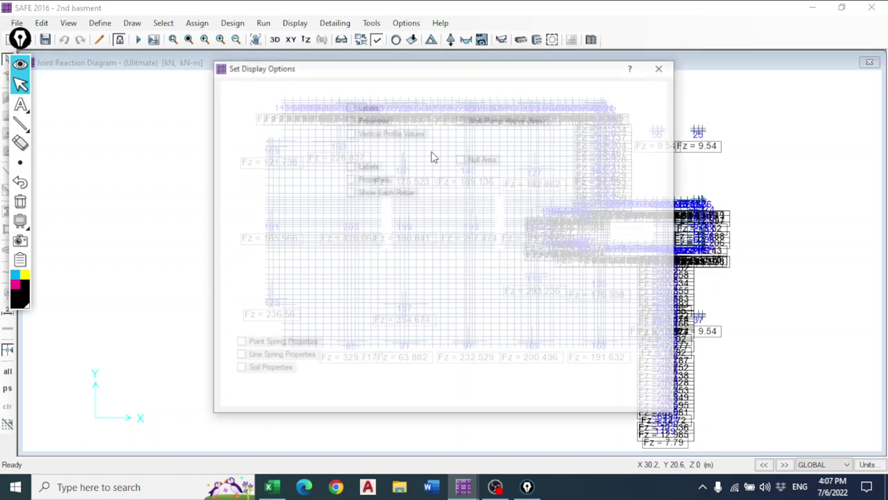
pyautogui.click(483, 147)
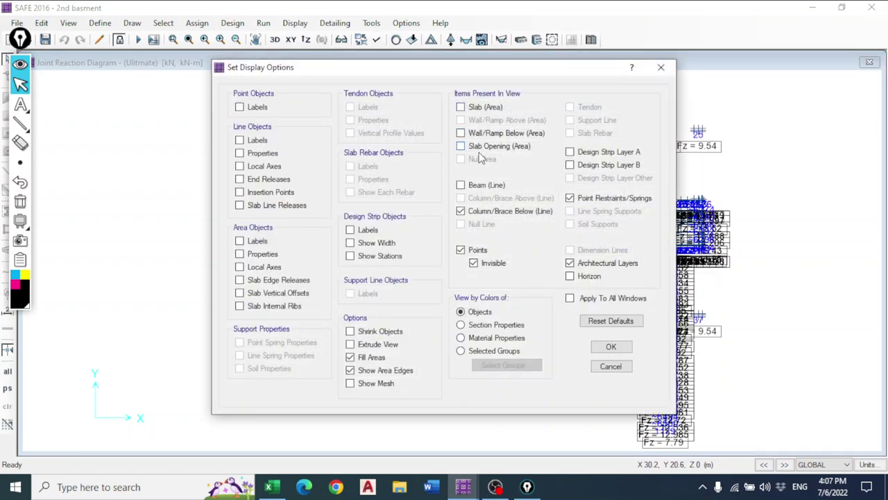
pyautogui.click(611, 346)
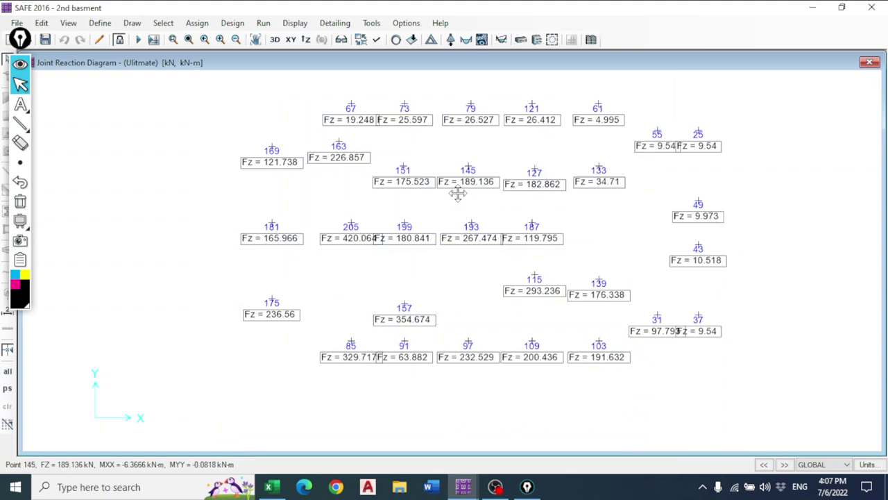
pyautogui.moveTo(458, 193); pyautogui.dragTo(446, 201, button='middle')
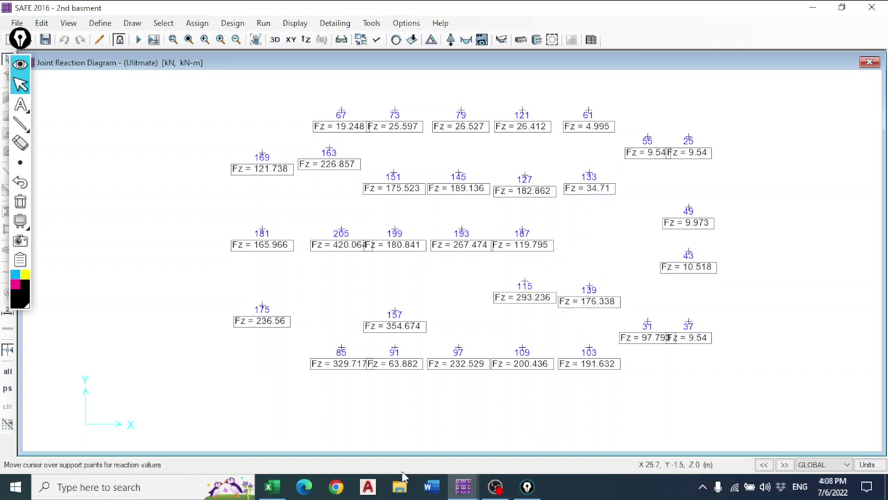
# Try to place the Excel workbook and the 2nd basment reaction diagram side by side
pyautogui.click(270, 486)
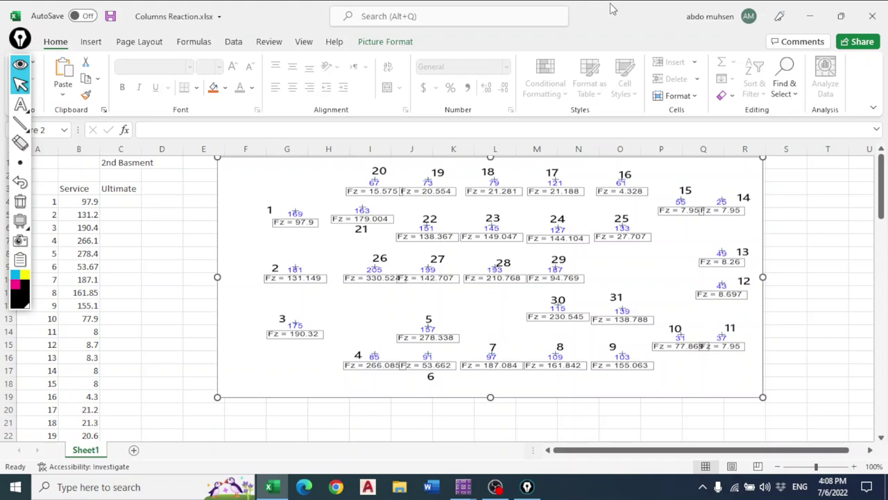
pyautogui.moveTo(613, 8); pyautogui.dragTo(2, 208)
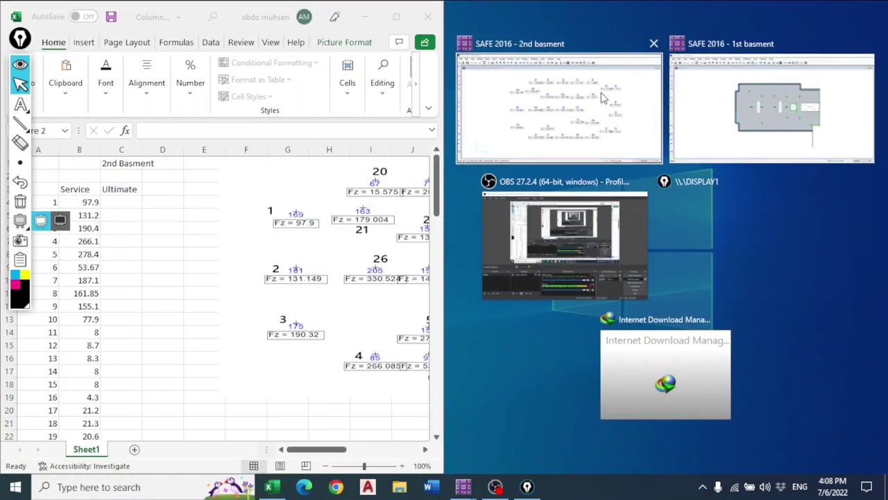
pyautogui.click(601, 92)
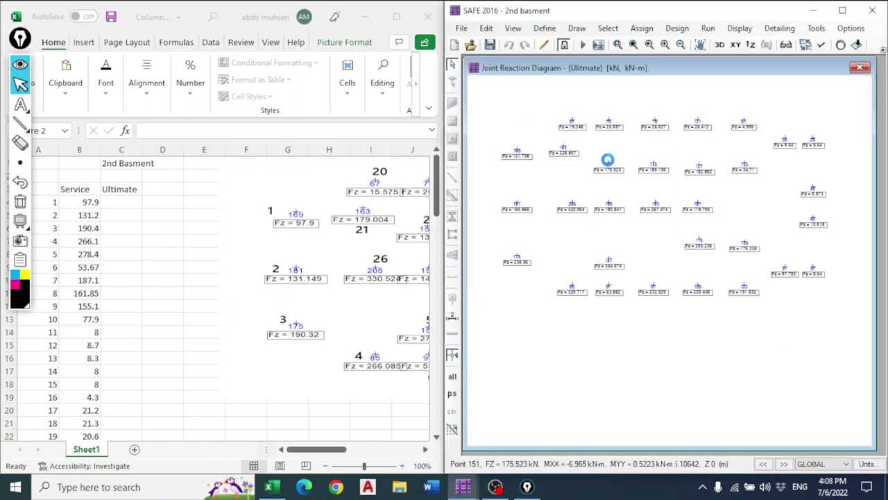
pyautogui.moveTo(606, 157); pyautogui.dragTo(646, 172)
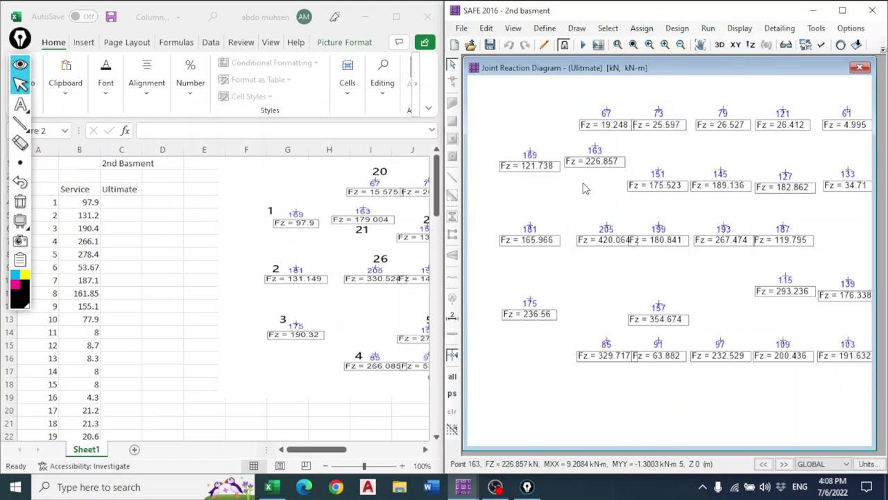
pyautogui.click(397, 16)
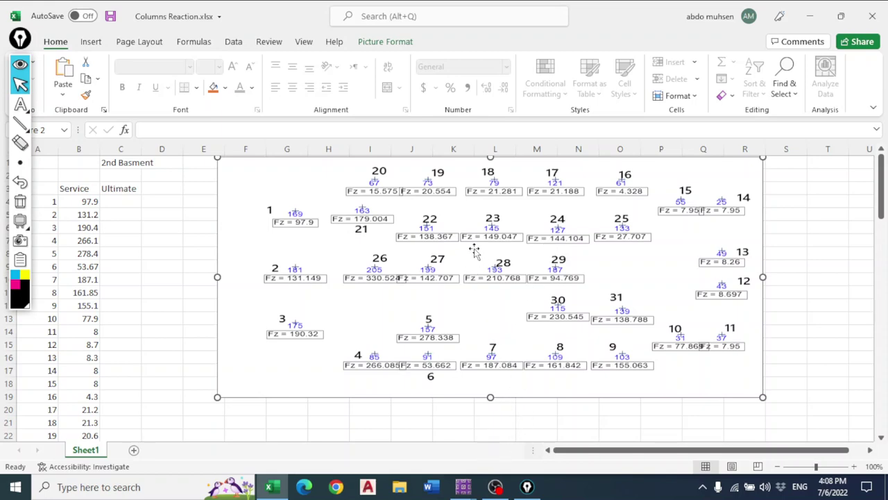
pyautogui.click(279, 490)
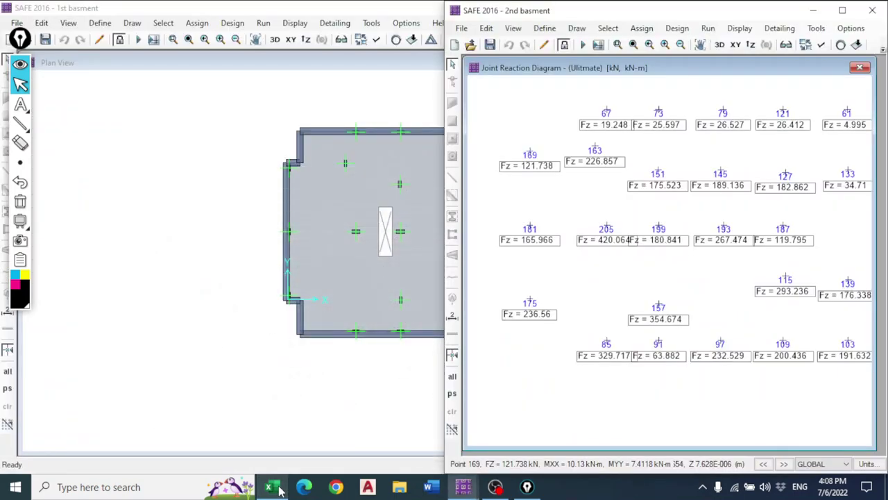
# Bring Excel to the front, look over the 2nd Basment table's empty Ultimate column, and select its first value cell, C4
pyautogui.click(279, 490)
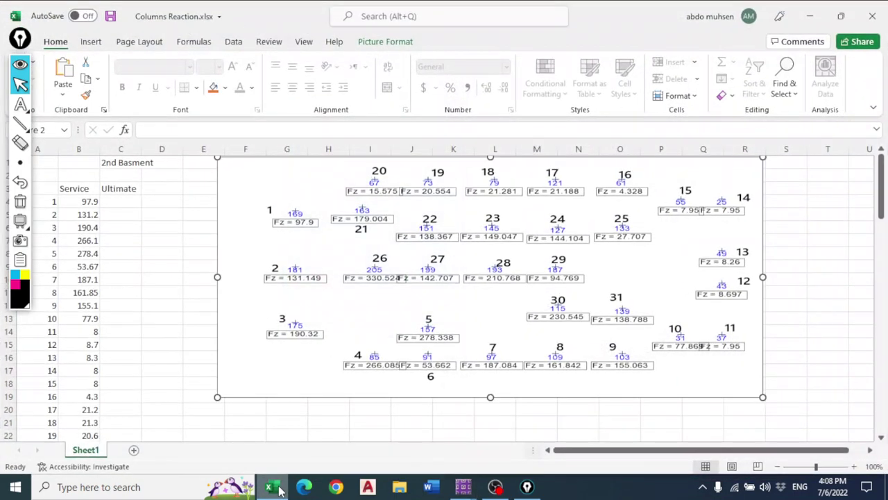
pyautogui.click(129, 203)
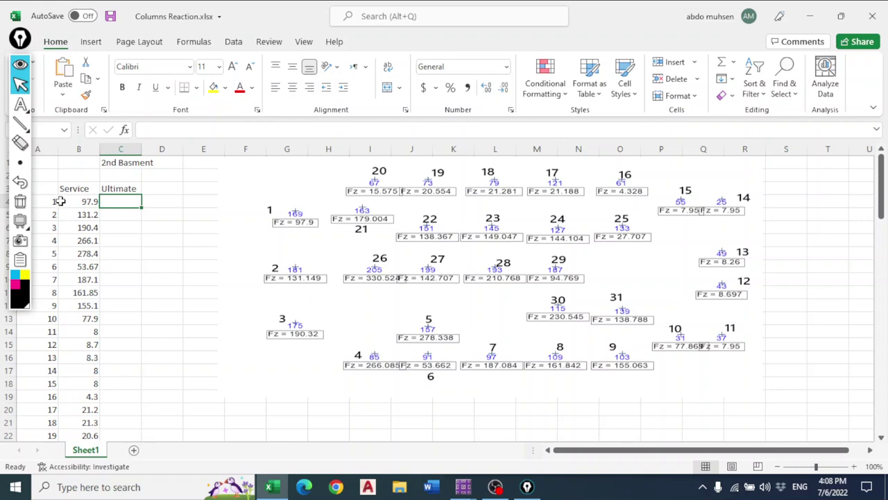
pyautogui.scroll(-5, 125, 261)
pyautogui.scroll(5, 125, 261)
pyautogui.moveTo(125, 189); pyautogui.dragTo(125, 487)
pyautogui.scroll(2, 134, 211)
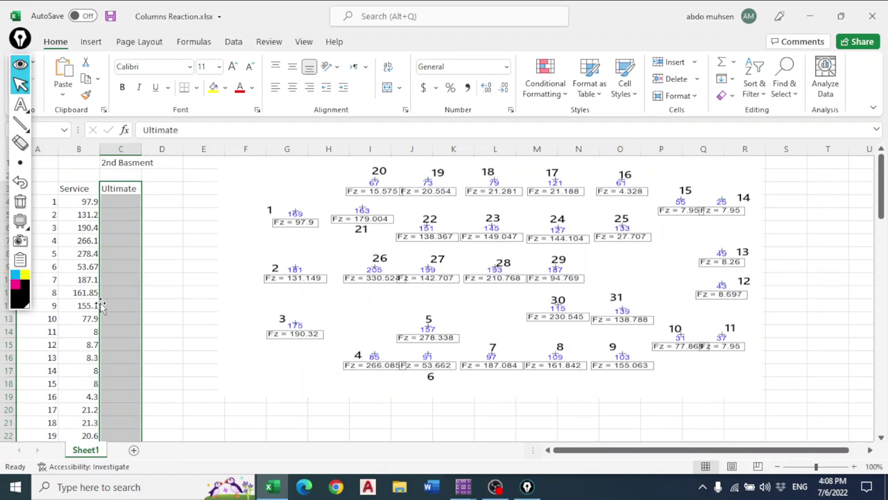
pyautogui.click(118, 208)
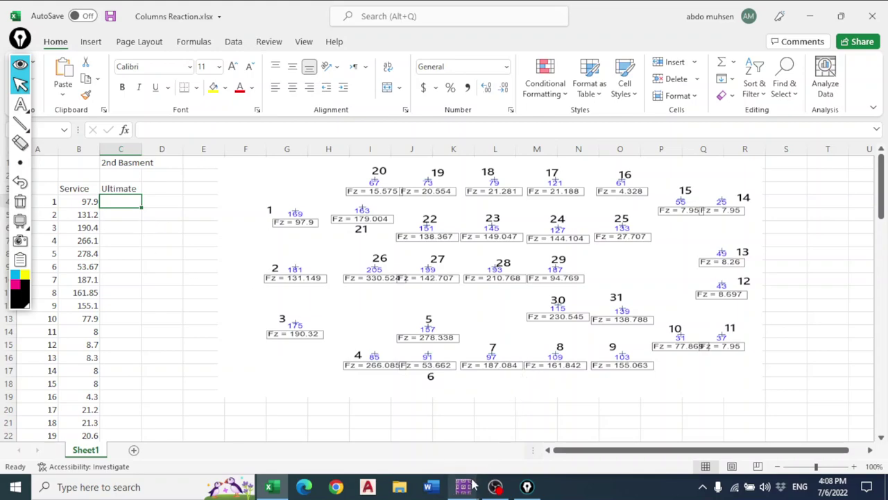
pyautogui.moveTo(476, 486)
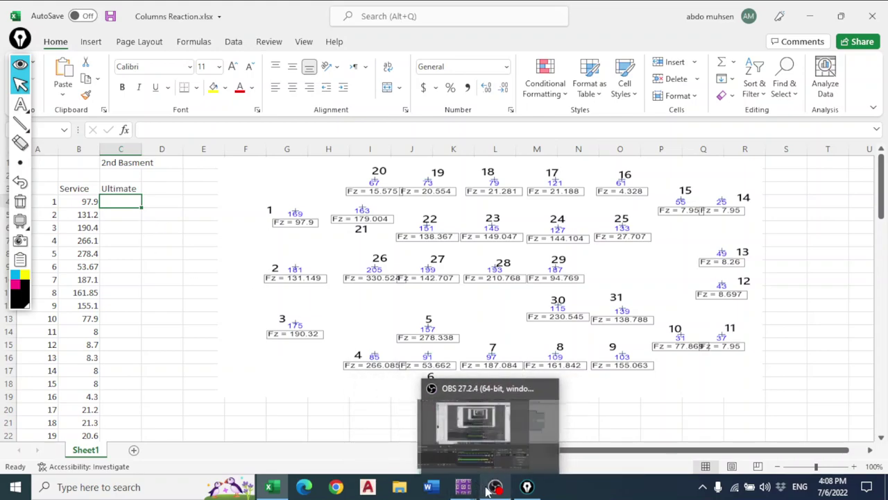
pyautogui.click(494, 487)
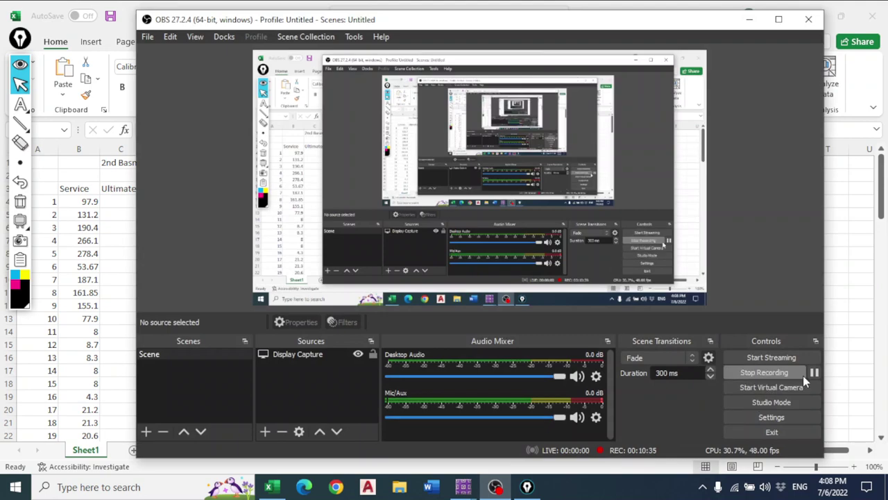
pyautogui.click(815, 372)
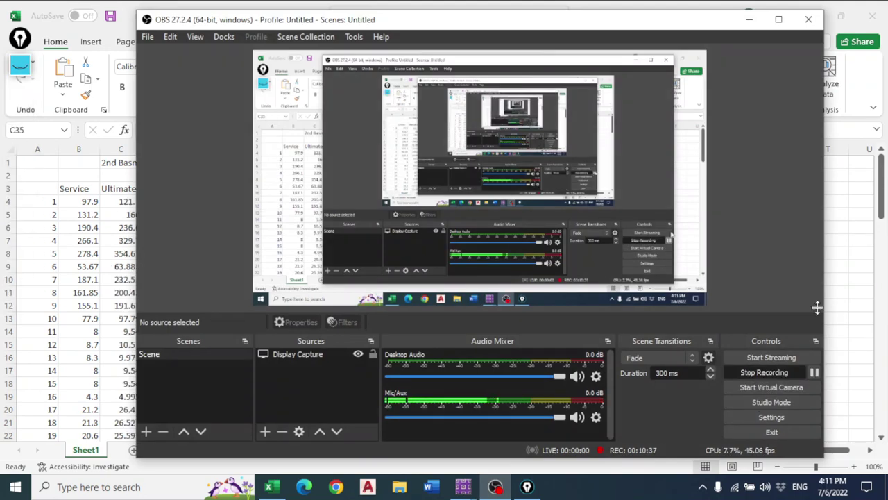
pyautogui.click(749, 20)
# Review the Ultimate reactions entered for columns 1 to 31 against the numbered diagram
pyautogui.click(129, 203)
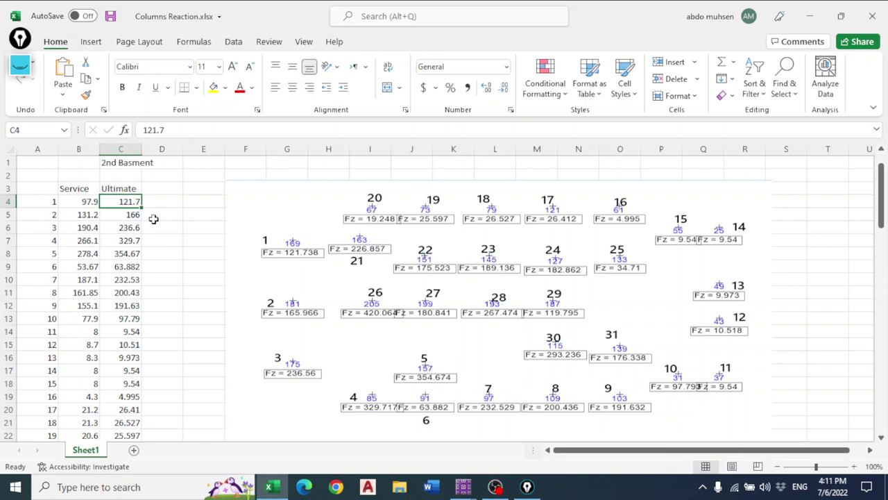
pyautogui.scroll(-3, 153, 219)
pyautogui.scroll(-3, 177, 347)
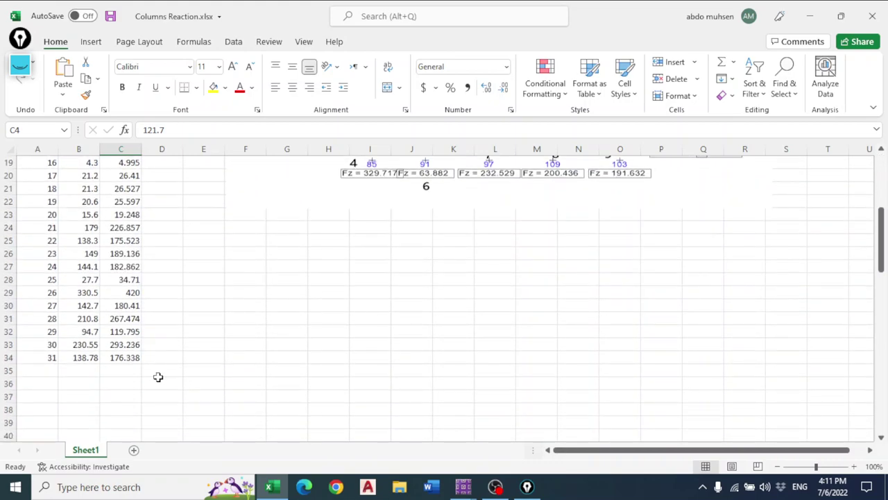
pyautogui.scroll(6, 159, 377)
# Remove the numbered ultimate reaction diagram from the sheet, and briefly show the on-screen column number annotations
pyautogui.moveTo(253, 230); pyautogui.dragTo(361, 222)
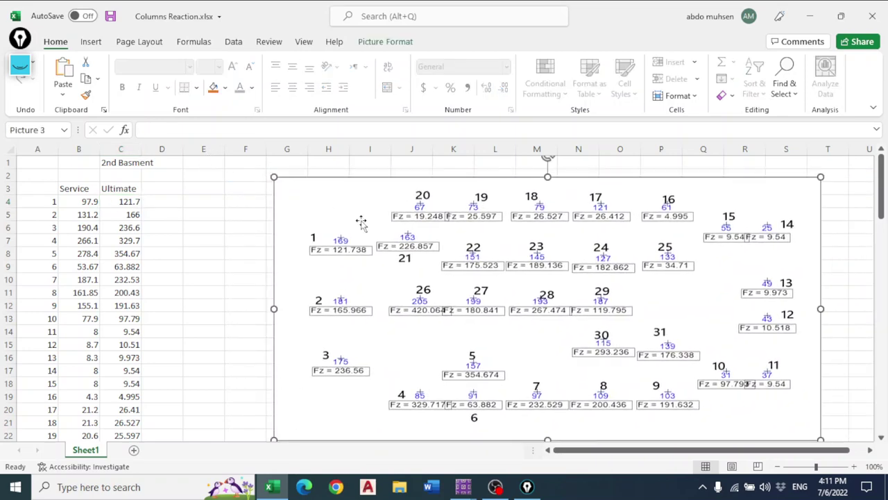
pyautogui.click(20, 67)
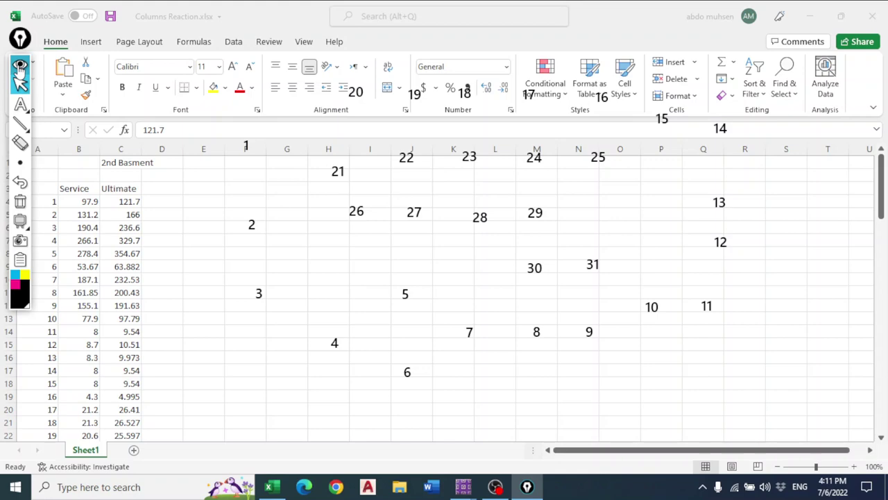
pyautogui.click(19, 70)
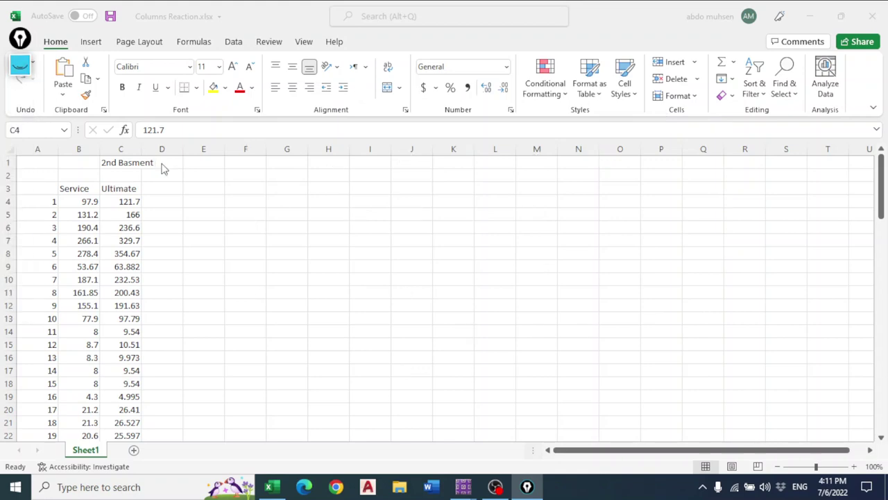
# Start a second table titled "Other floors" in G1, with the column headings Service in F3 and Ultimate in G3
pyautogui.click(285, 162)
pyautogui.write('Other floors')
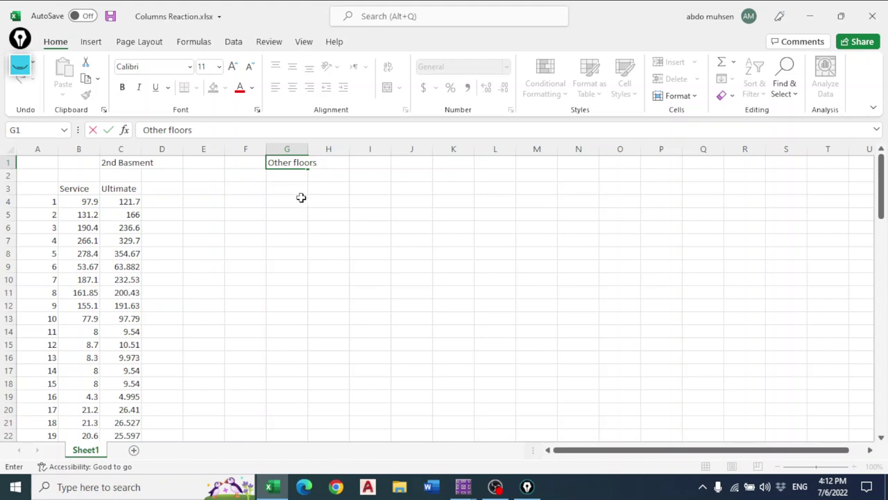
pyautogui.click(248, 190)
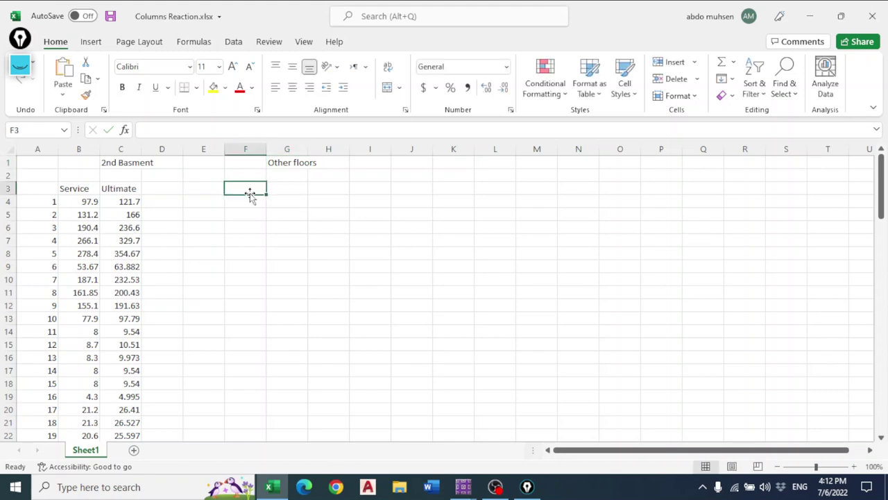
pyautogui.write('Serv')
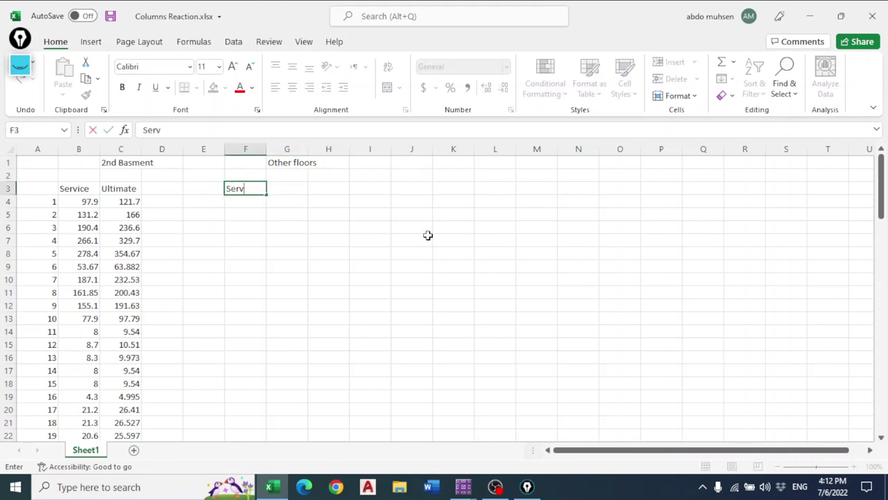
pyautogui.write('ice')
pyautogui.press('Tab')
pyautogui.write('Ul')
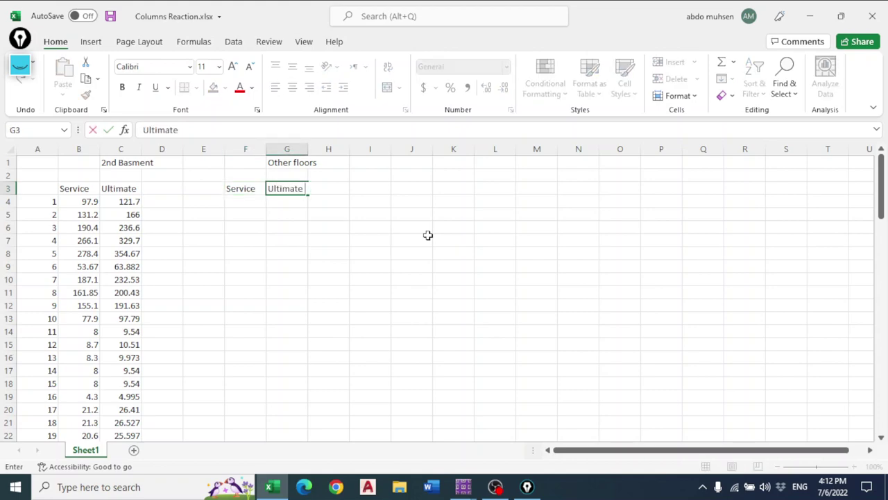
pyautogui.write('timate')
pyautogui.click(380, 201)
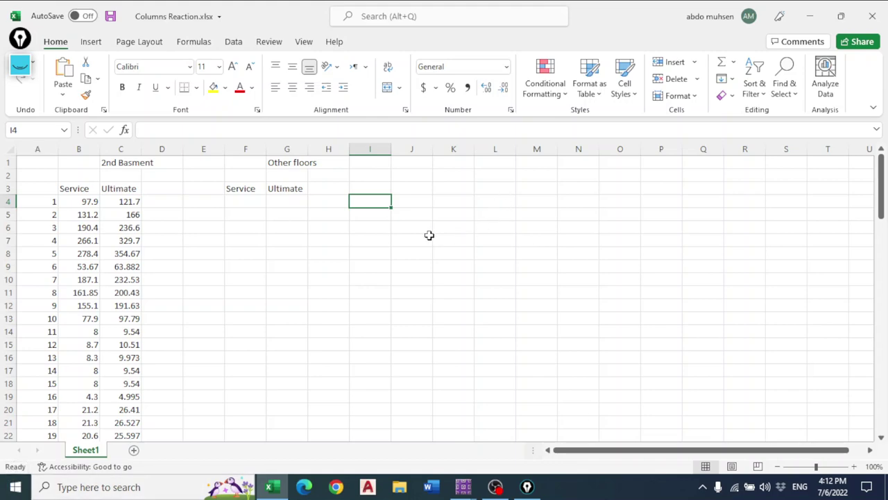
pyautogui.moveTo(144, 162); pyautogui.dragTo(23, 341)
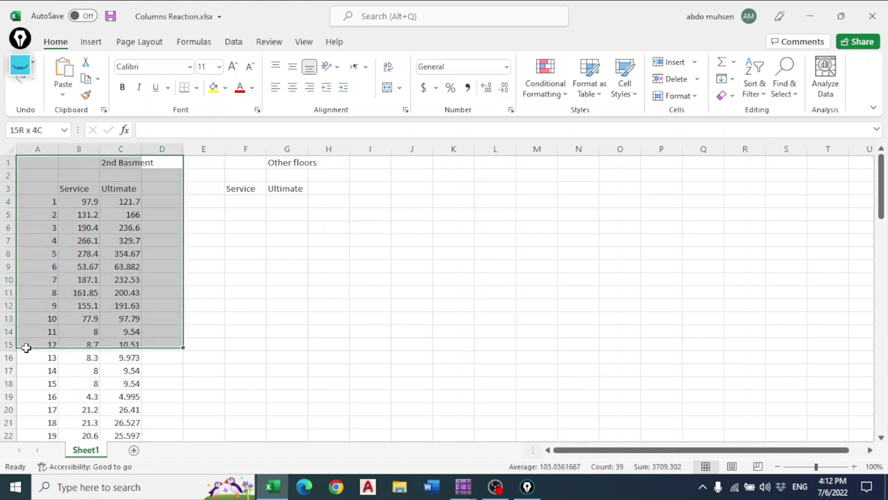
pyautogui.moveTo(317, 162); pyautogui.dragTo(328, 222)
pyautogui.click(394, 205)
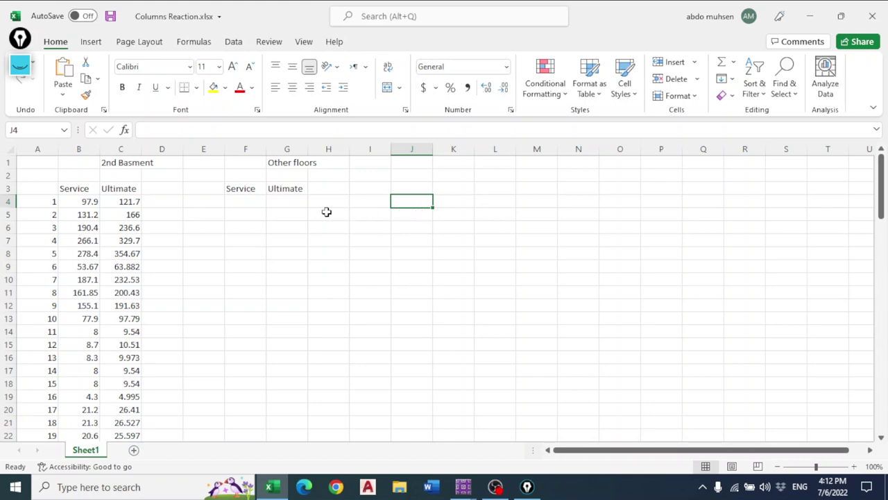
pyautogui.click(235, 206)
pyautogui.click(416, 228)
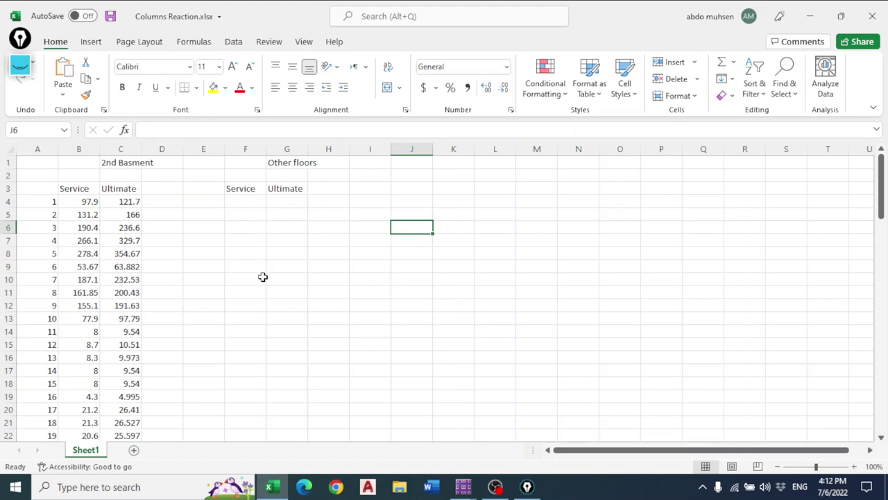
# Switch to the 1st basment model in SAFE and plot tabulated Fz point reactions for the working (Service) load combination
pyautogui.moveTo(464, 486)
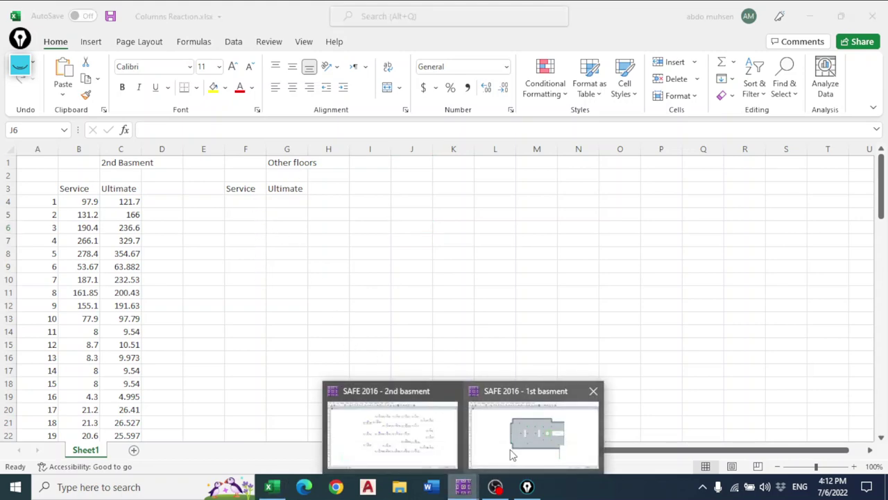
pyautogui.click(512, 454)
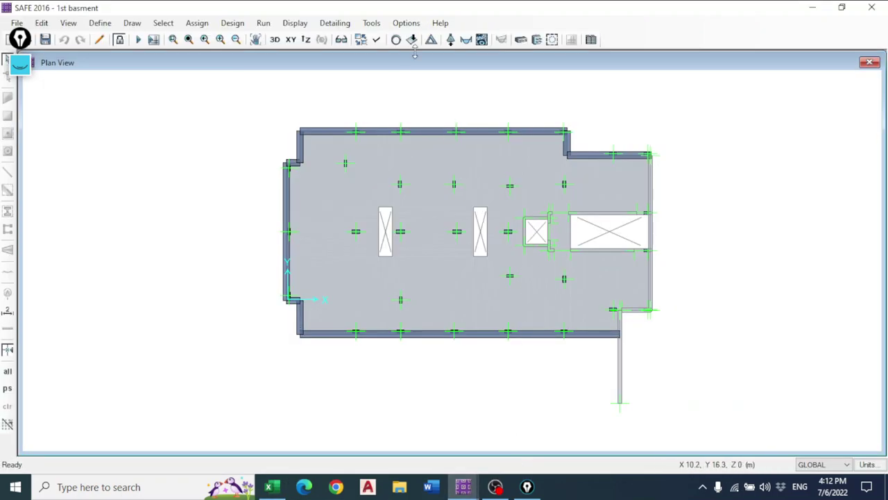
pyautogui.click(453, 40)
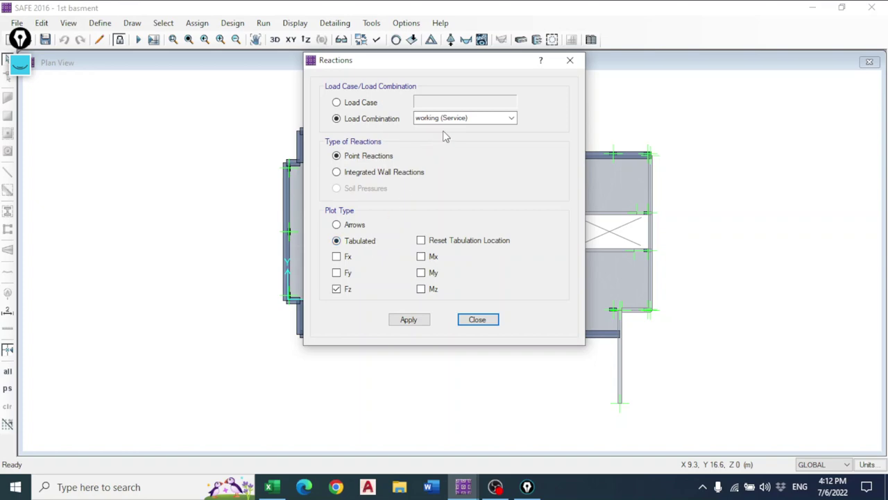
pyautogui.click(418, 314)
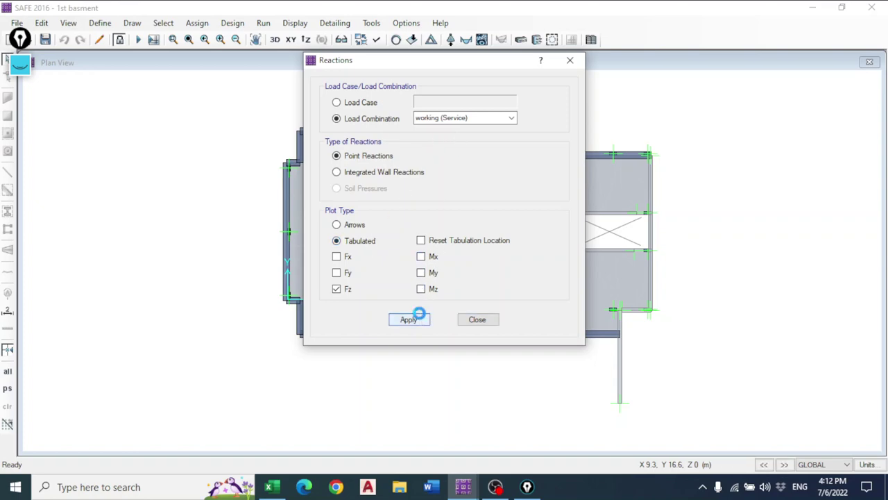
# Hide the Slab, Wall/Ramp Below and Slab Opening areas in the joint reaction diagram so only the point reactions remain
pyautogui.click(475, 321)
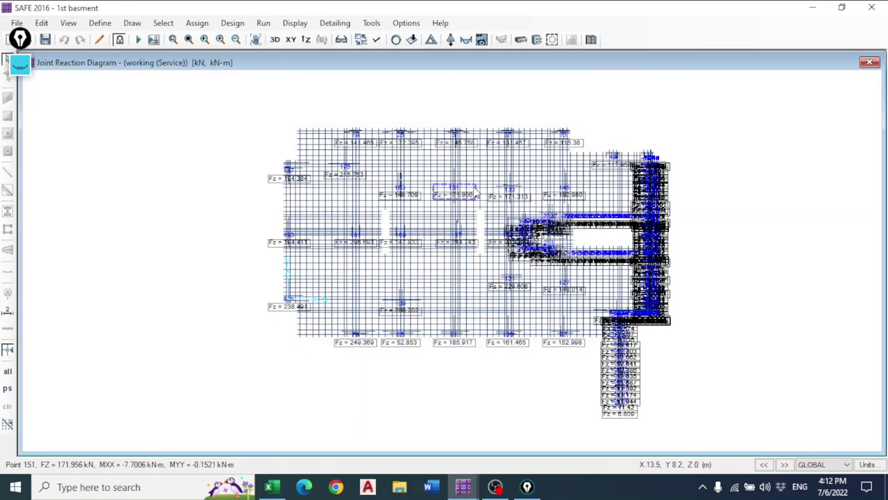
pyautogui.click(377, 40)
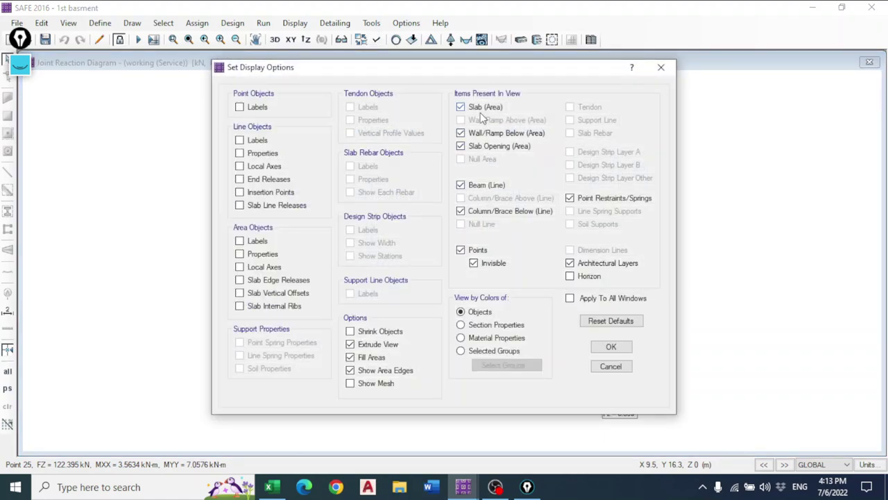
pyautogui.click(478, 108)
pyautogui.click(484, 134)
pyautogui.click(483, 146)
pyautogui.click(611, 346)
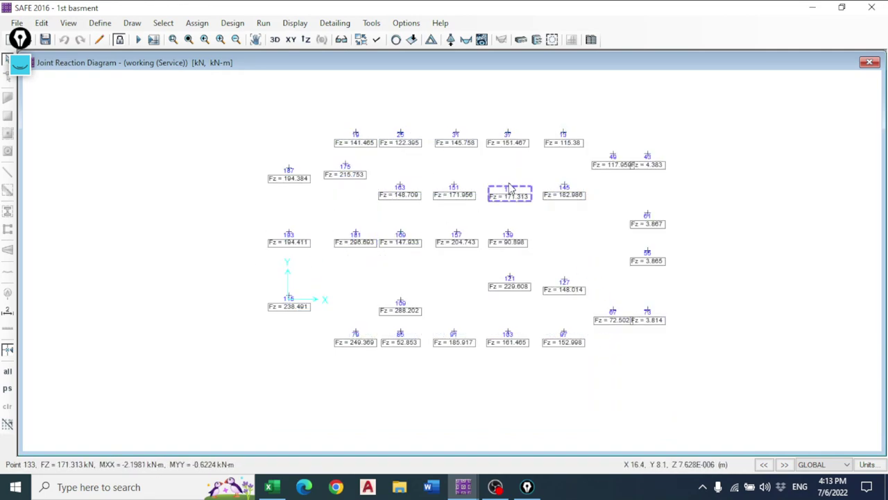
# Line up the service Fz reaction diagram with the on-screen column numbers 1 to 31 and show those annotations
pyautogui.moveTo(487, 132); pyautogui.dragTo(468, 143, button='middle')
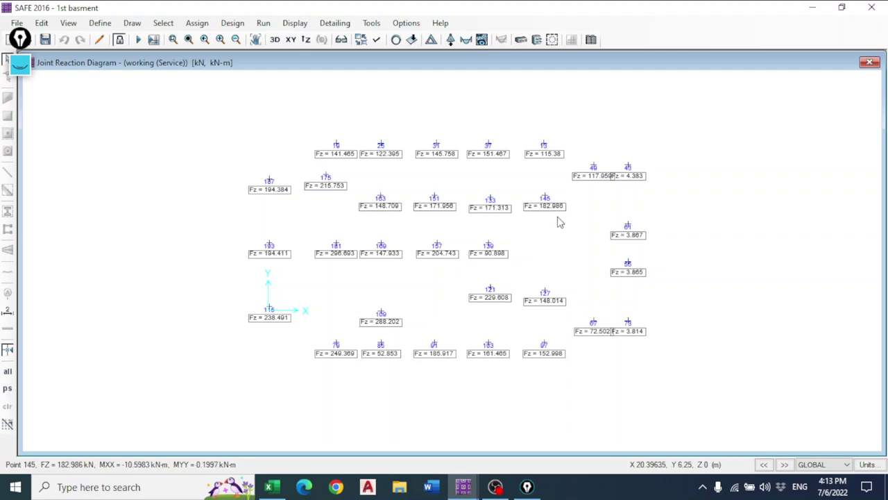
pyautogui.scroll(3, 655, 176)
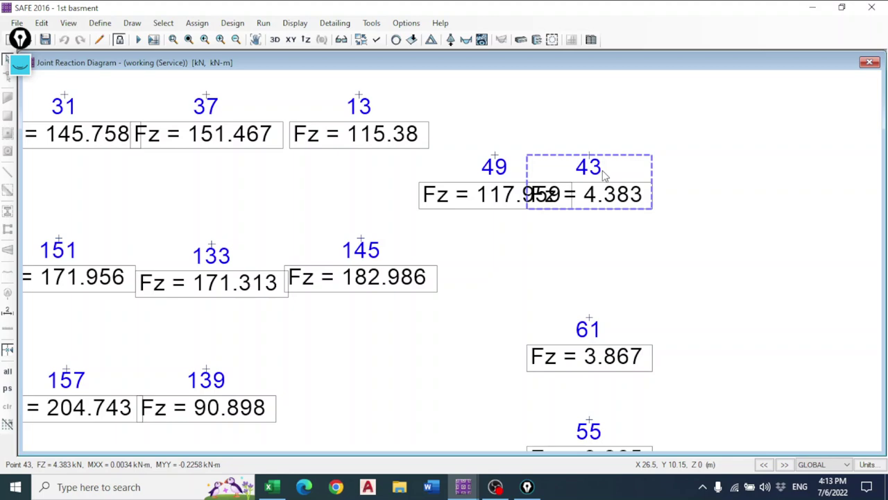
pyautogui.scroll(-2, 604, 175)
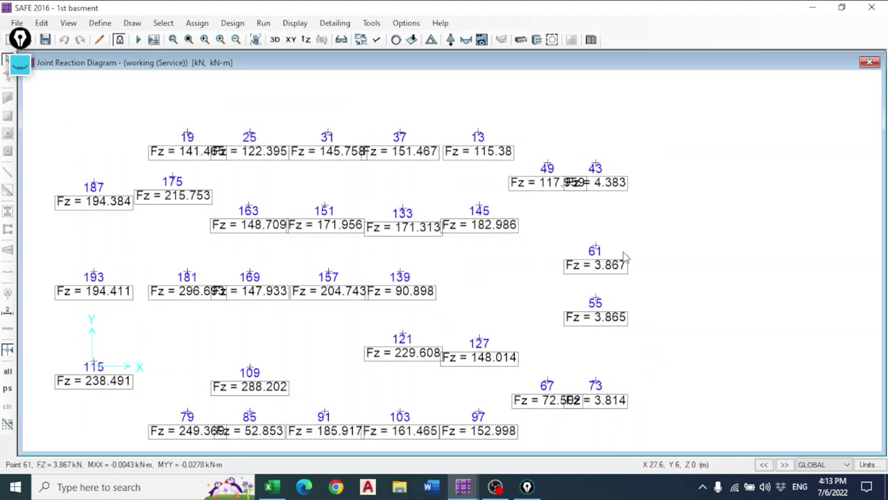
pyautogui.moveTo(624, 258); pyautogui.dragTo(650, 187, button='middle')
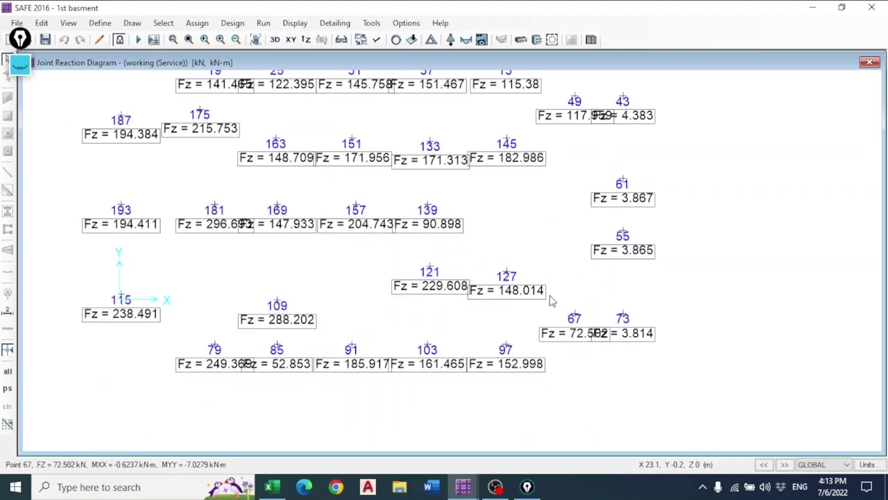
pyautogui.moveTo(469, 170); pyautogui.dragTo(545, 200, button='middle')
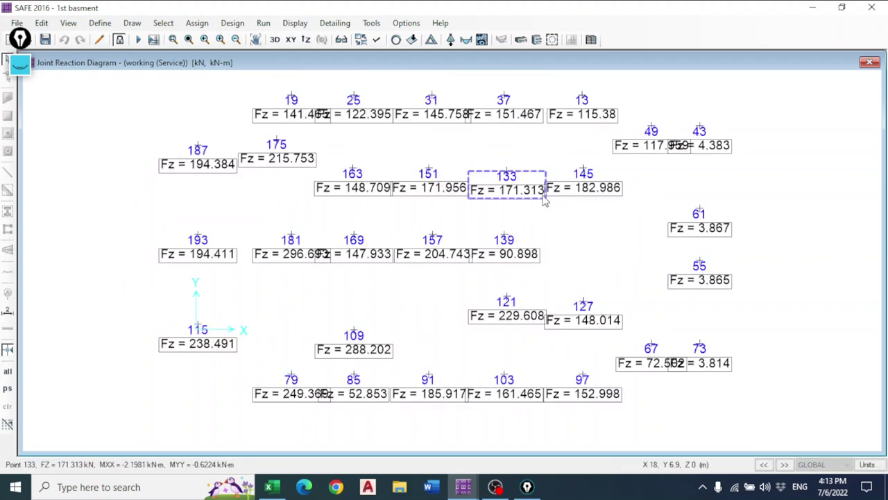
pyautogui.scroll(-1, 545, 200)
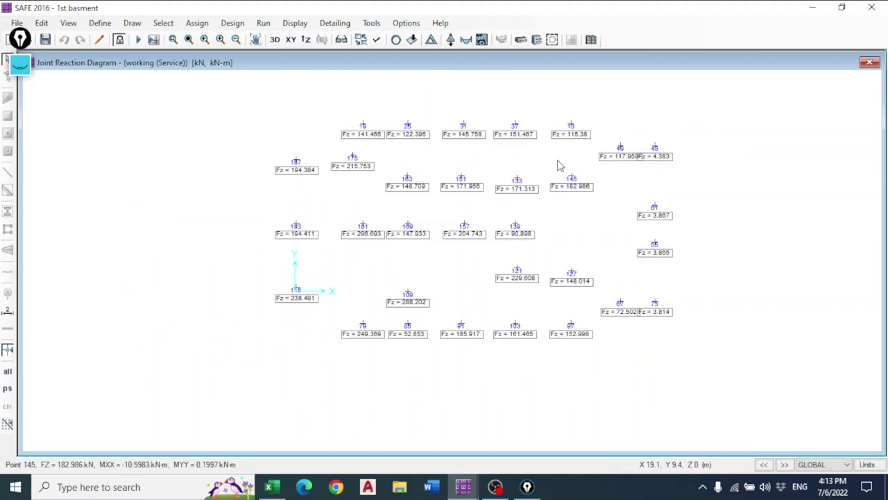
pyautogui.moveTo(560, 164); pyautogui.dragTo(545, 168, button='middle')
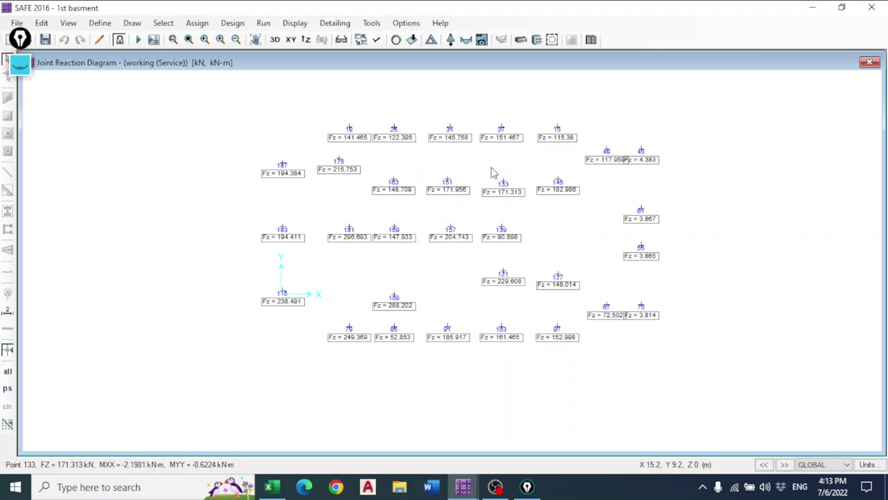
pyautogui.click(19, 62)
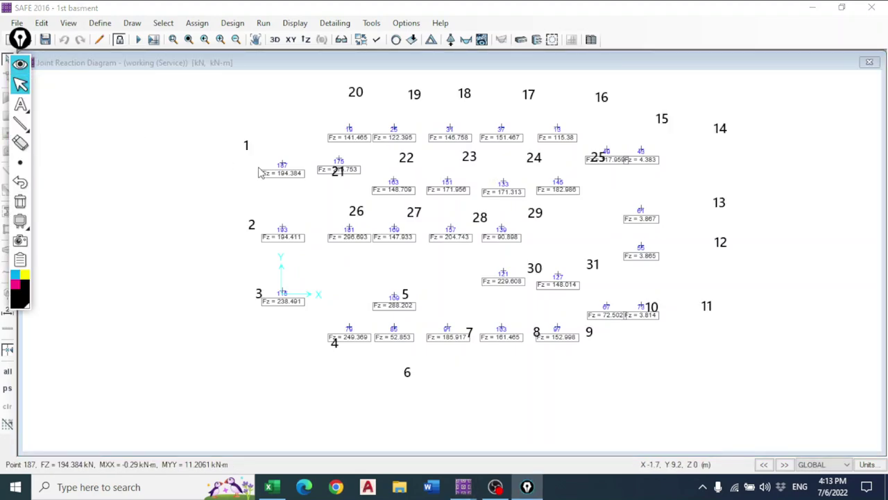
pyautogui.click(262, 192)
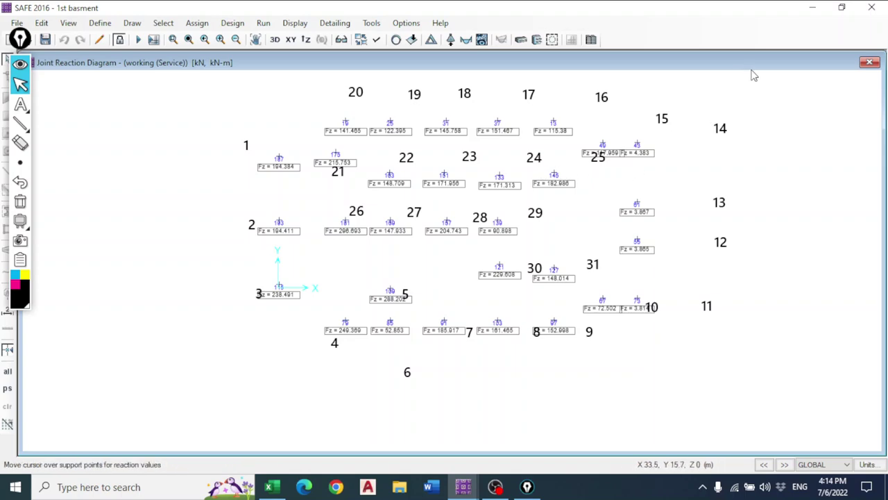
# Capture a snip of the numbered service reaction diagram and paste it into the Columns Reaction.xlsx sheet
pyautogui.press('super+shift+s')
pyautogui.moveTo(752, 68); pyautogui.dragTo(220, 398)
pyautogui.click(268, 487)
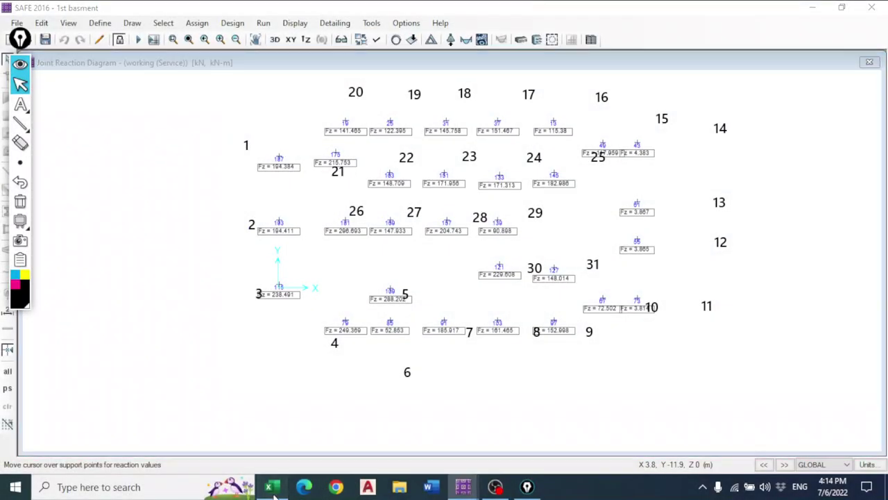
pyautogui.click(578, 228)
pyautogui.hotkey('ctrl', 'v')
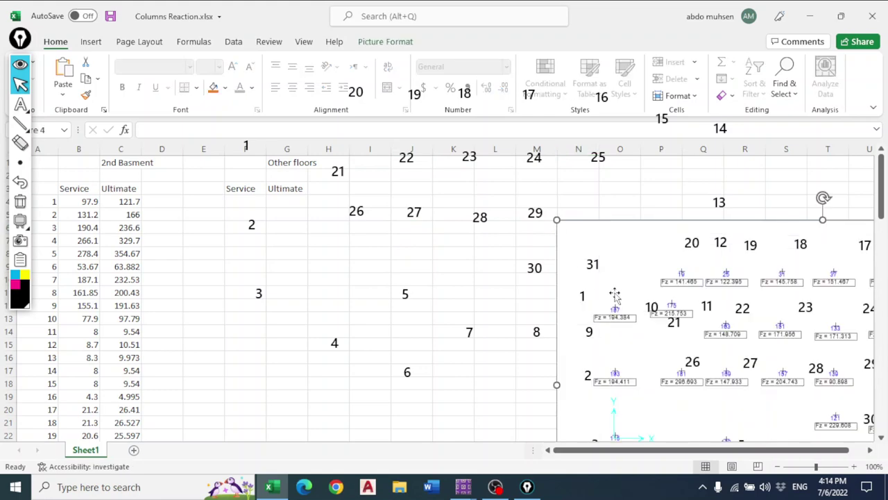
# Fit the pasted diagram beside the Other floors table by moving and shrinking it, and hide the on-screen number annotations
pyautogui.moveTo(647, 303); pyautogui.dragTo(495, 241)
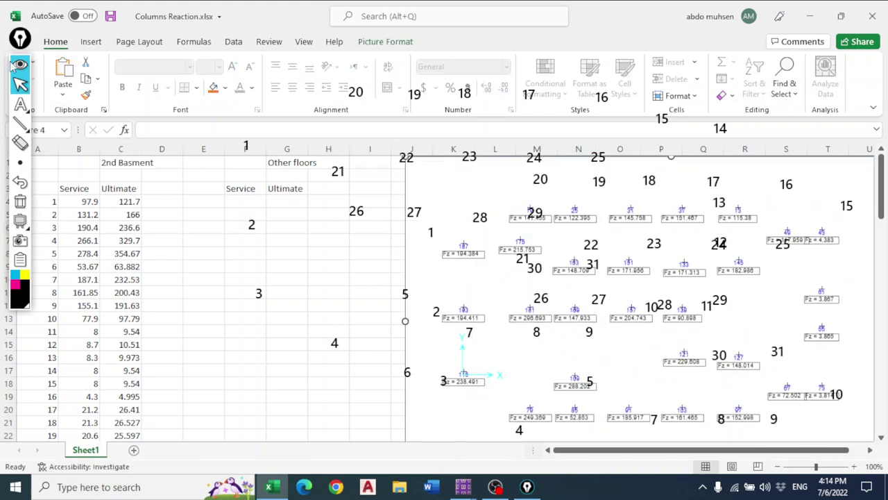
pyautogui.click(20, 64)
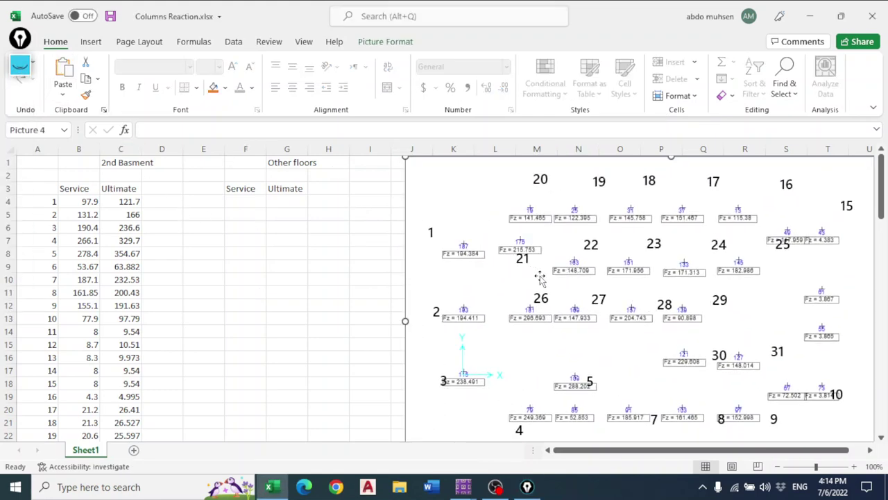
pyautogui.moveTo(411, 165); pyautogui.dragTo(396, 184)
pyautogui.moveTo(488, 230); pyautogui.dragTo(466, 212)
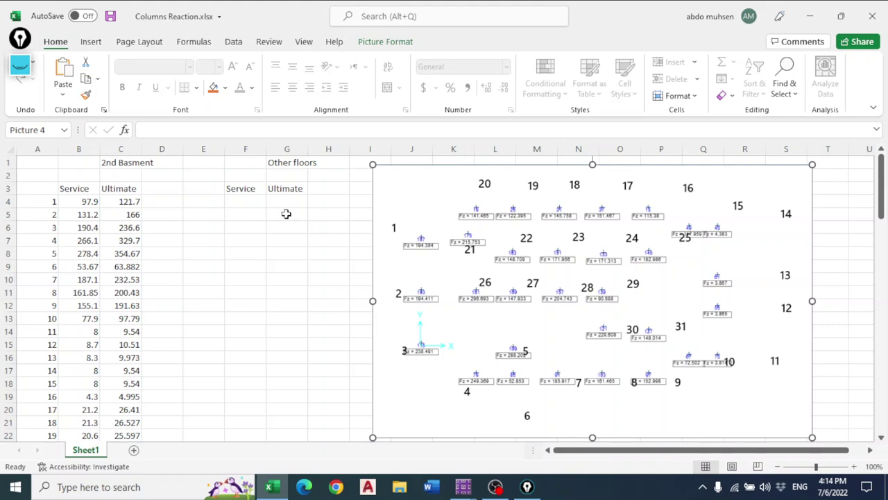
# Open Column.xlsx from the desktop and examine the Pu(KN) values of columns C1 to C4
pyautogui.press('super+d')
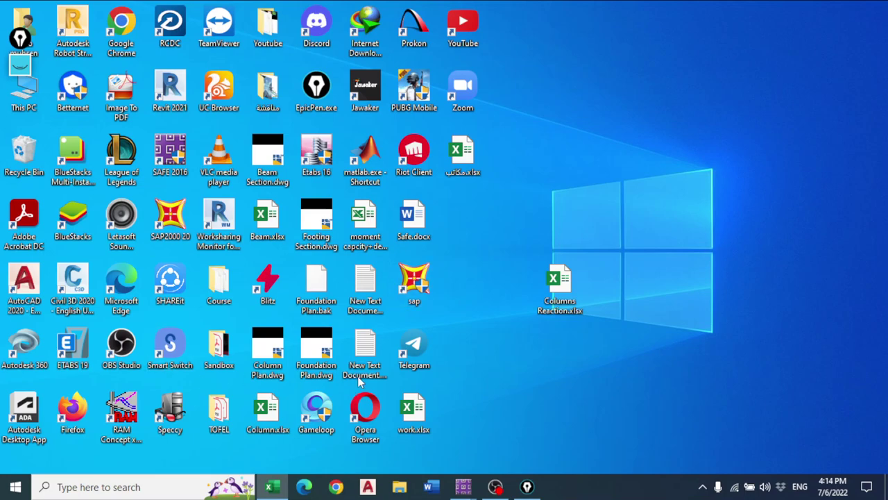
pyautogui.doubleClick(273, 410)
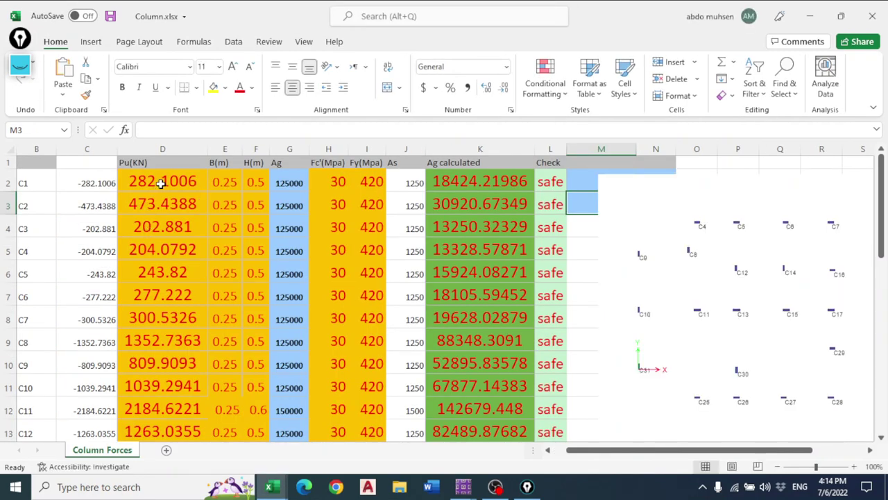
pyautogui.moveTo(160, 182); pyautogui.dragTo(136, 178)
pyautogui.press('Down')
pyautogui.press('Down')
pyautogui.press('Down')
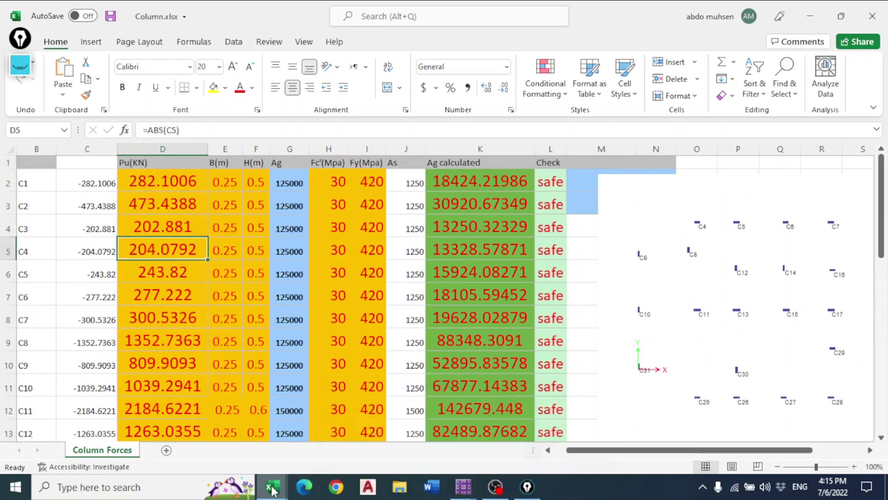
# Switch back to Columns Reaction.xlsx and compare the 2nd Basment Ultimate values with the Other floors Ultimate column
pyautogui.moveTo(272, 488)
pyautogui.click(202, 431)
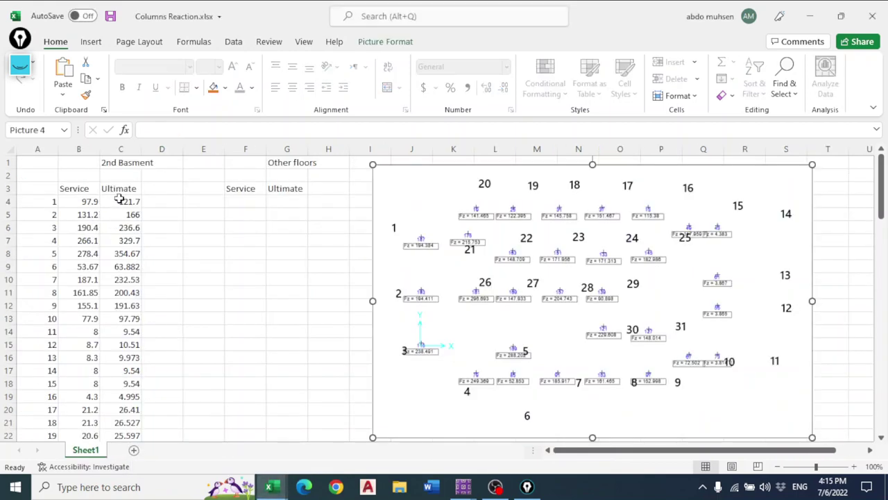
pyautogui.moveTo(119, 201); pyautogui.dragTo(129, 409)
pyautogui.moveTo(286, 202); pyautogui.dragTo(299, 373)
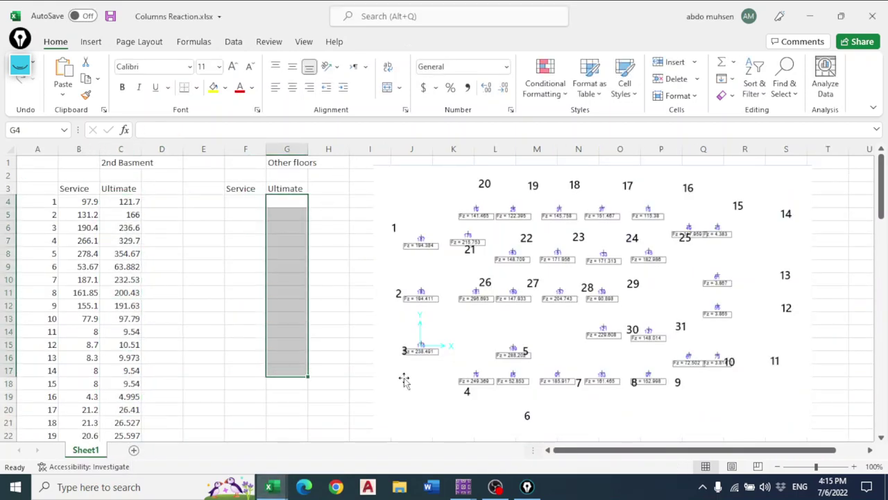
# Enter the Other floors Service reactions of columns 1 to 4 in F4:F7: 194.384, 194.41, 238.491 and 249.369
pyautogui.click(243, 202)
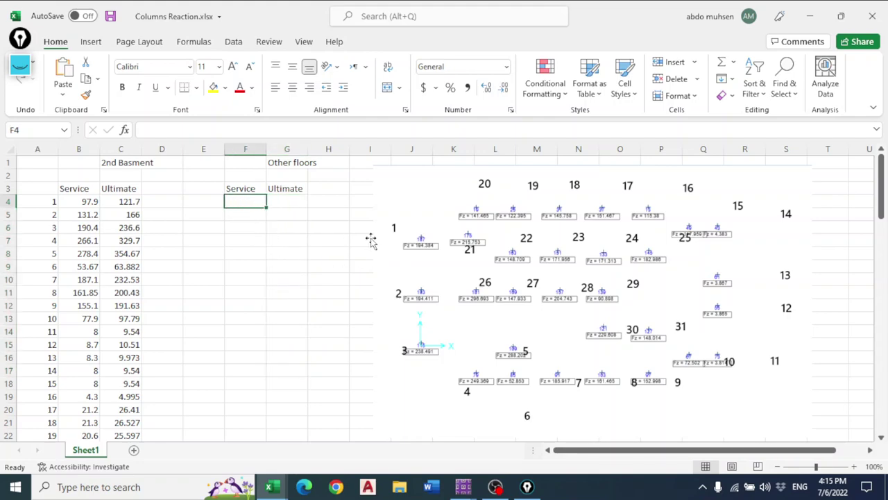
pyautogui.write('19')
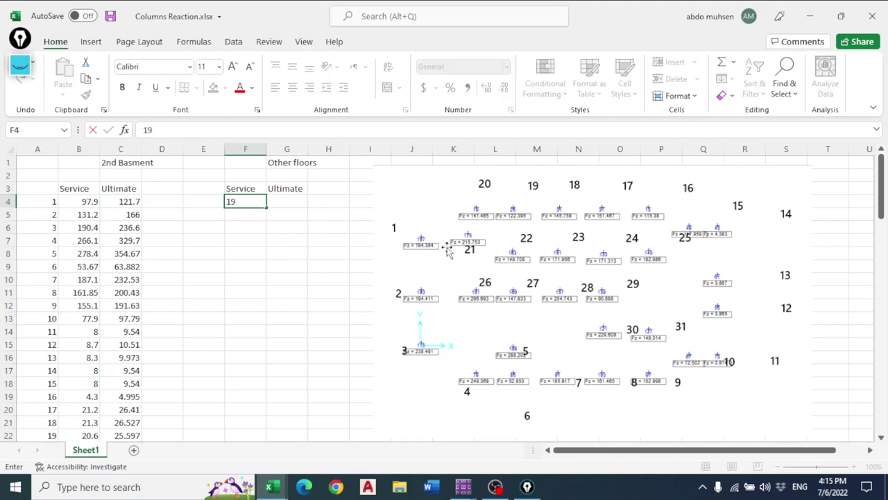
pyautogui.write('4.384')
pyautogui.press('Return')
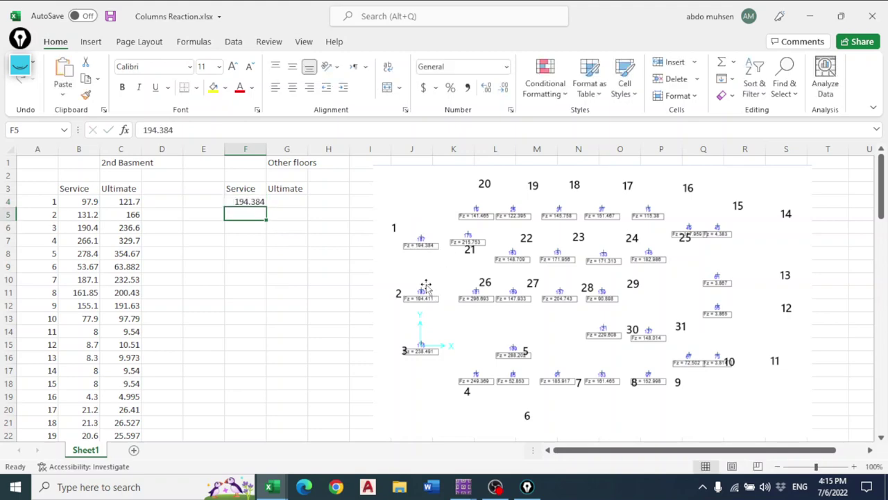
pyautogui.write('194.41')
pyautogui.press('Return')
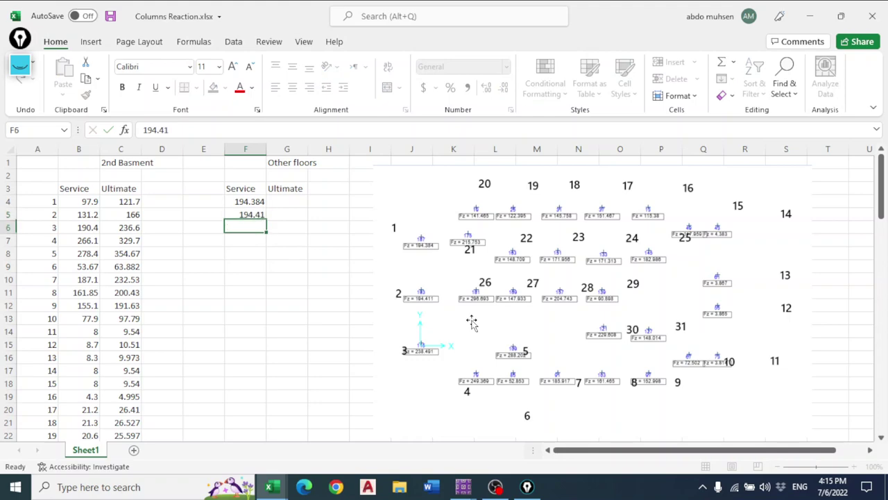
pyautogui.write('238.491')
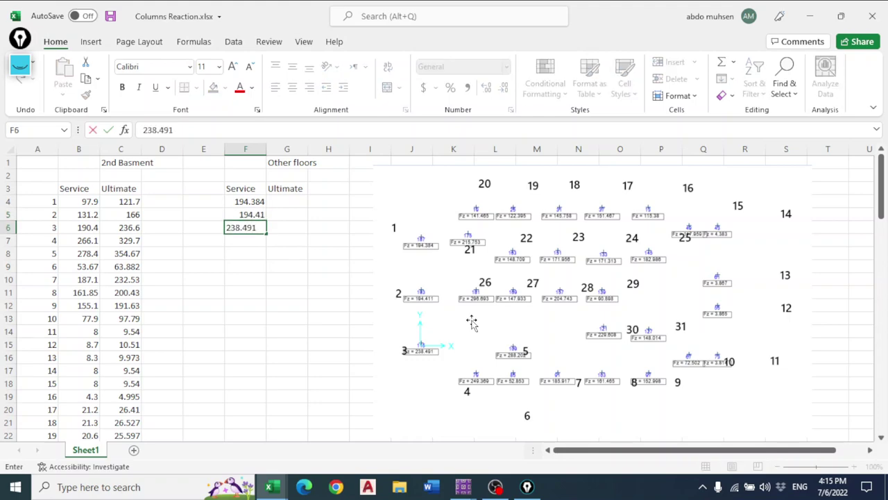
pyautogui.press('Return')
pyautogui.write('2')
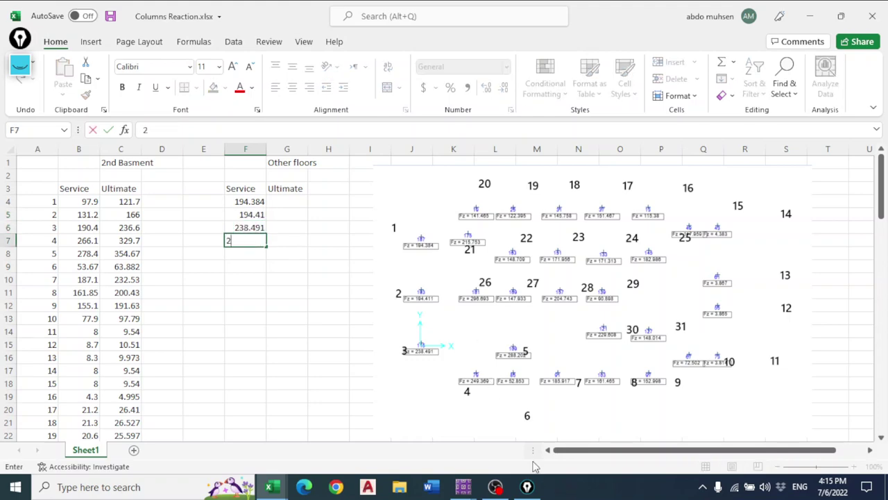
pyautogui.write('49.369')
pyautogui.press('Return')
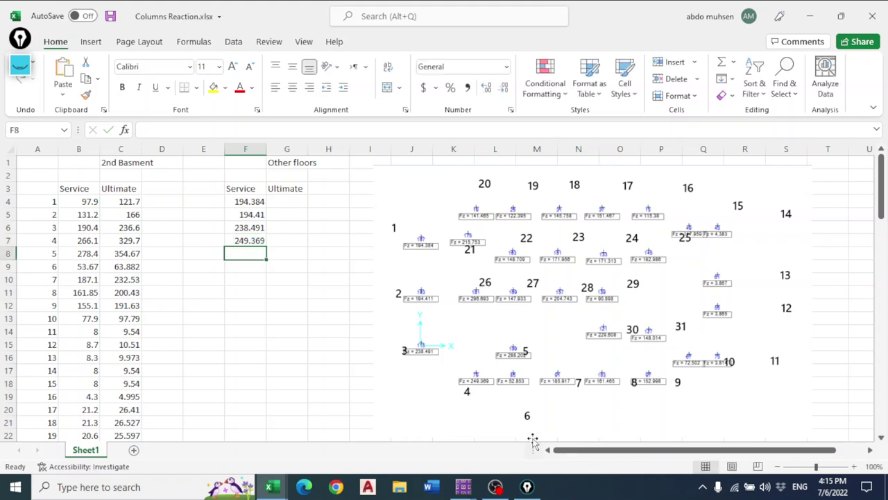
# Enter the Other floors Service reactions of columns 5 to 7 in F8:F10: 288.2, 52.853 and 185.91
pyautogui.write('288.2')
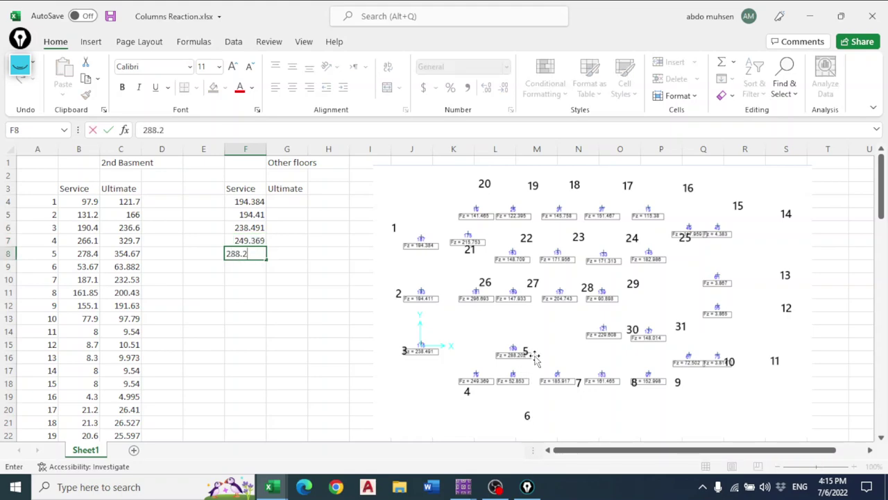
pyautogui.press('Return')
pyautogui.write('52.853')
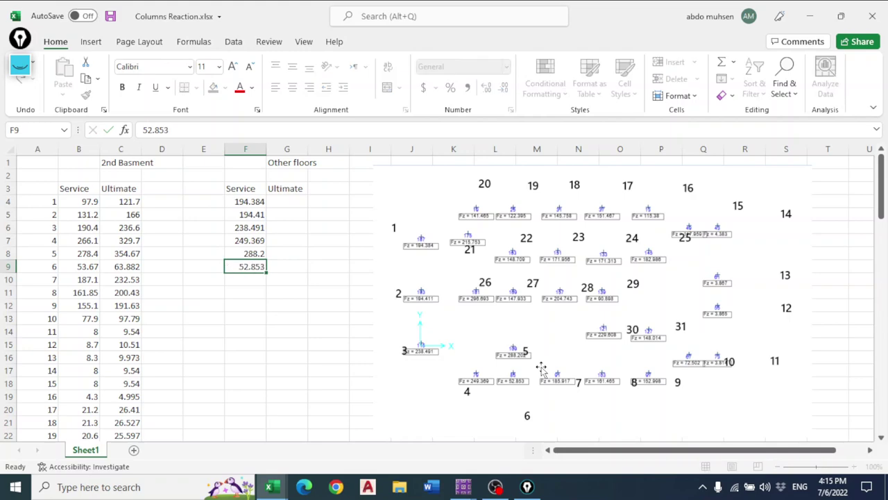
pyautogui.press('Return')
pyautogui.write('185')
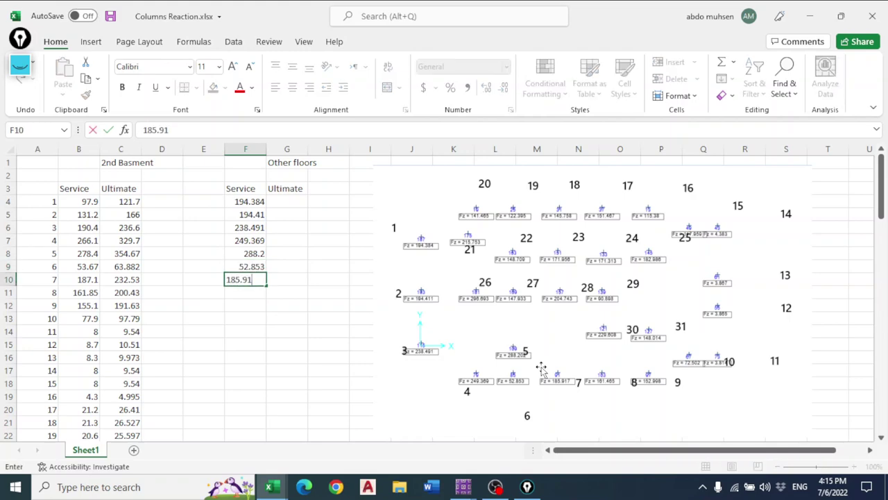
pyautogui.write('.91')
pyautogui.press('Return')
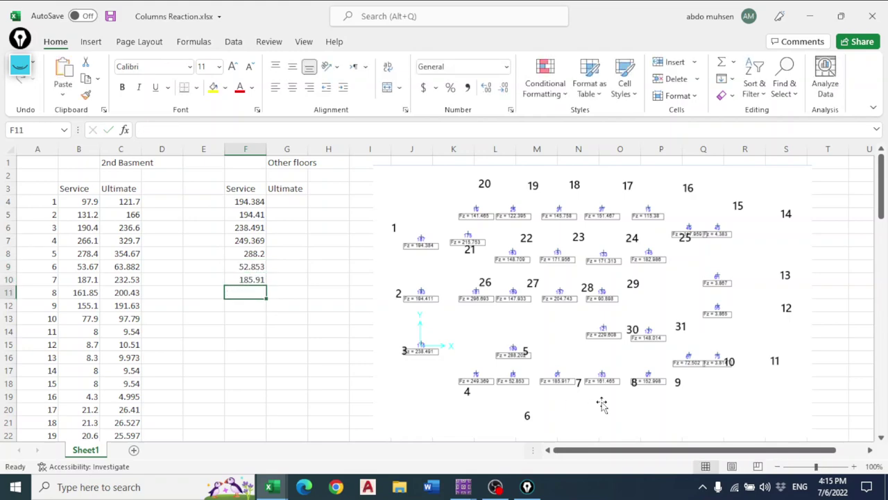
# Enter the Other floors Service reactions of columns 8 and 9 in F11:F12: 161.465 and 153
pyautogui.write('161.46')
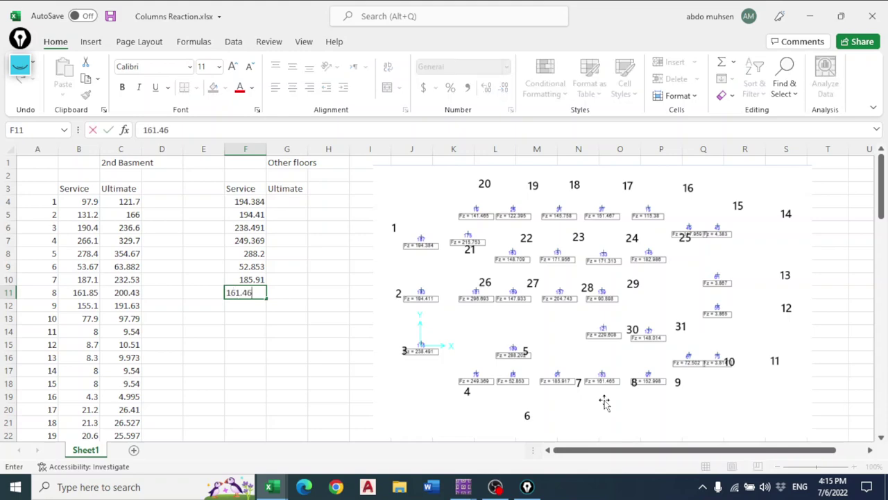
pyautogui.write('5')
pyautogui.press('Return')
pyautogui.write('15')
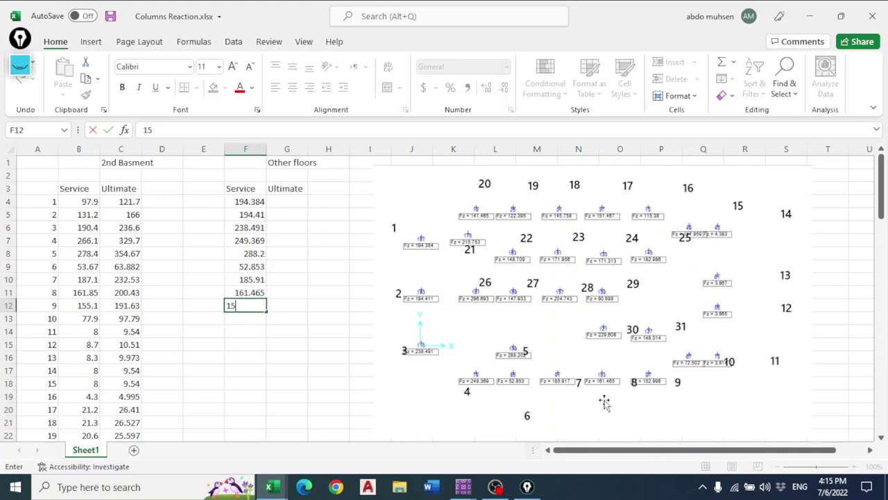
pyautogui.write('3')
pyautogui.press('Return')
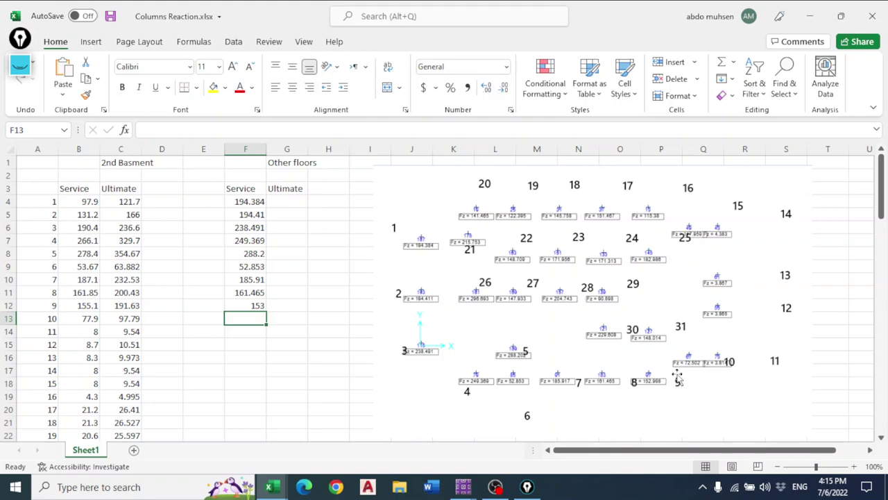
# Enter 772.5 in F13 and 3.81 in F14 as the Other floors Service reactions of columns 10 and 11
pyautogui.write('772.5')
pyautogui.press('Return')
pyautogui.write('3.81')
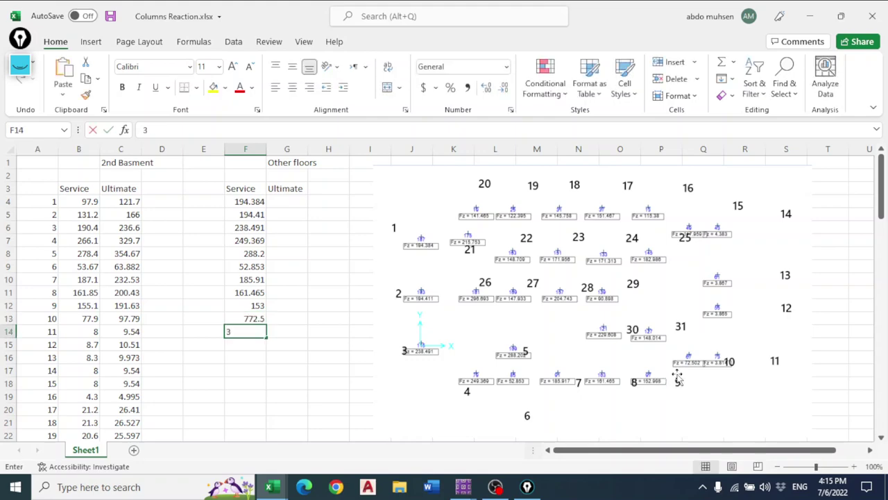
pyautogui.press('Return')
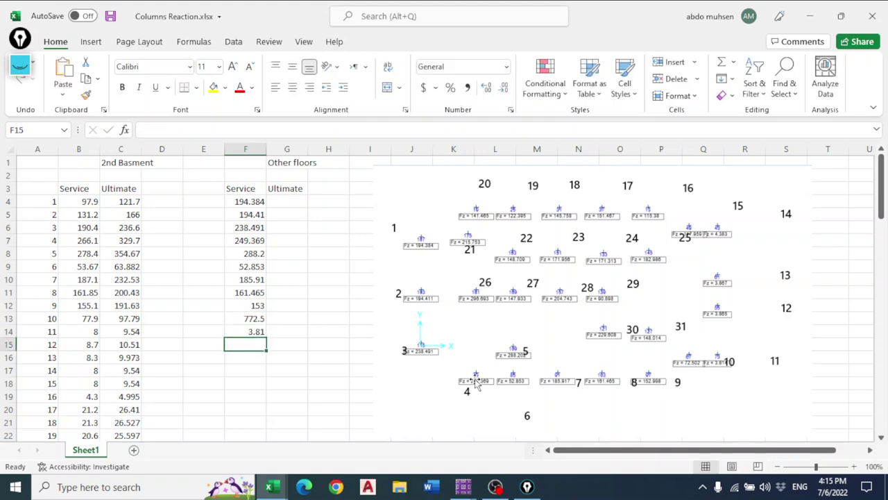
# Correct column 10's Other floors Service reaction in F13 to 72.5 and re-enter 3.81 for column 11 in F14
pyautogui.click(249, 318)
pyautogui.write('7')
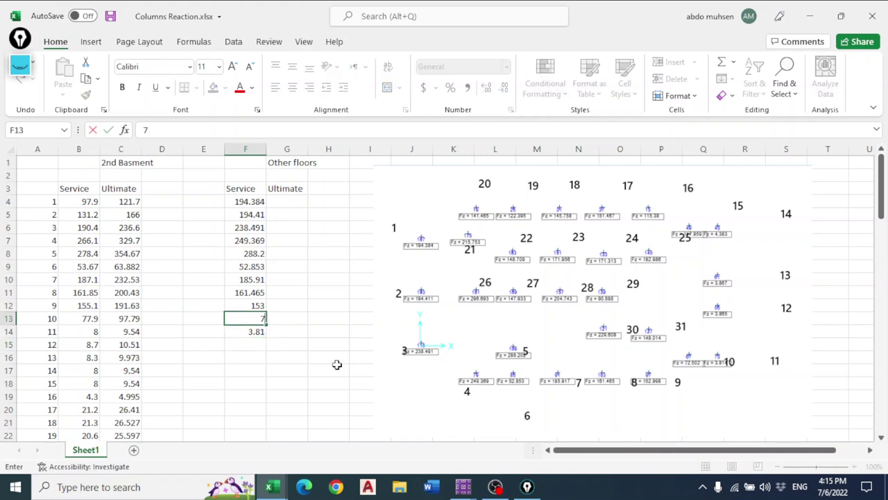
pyautogui.press('Return')
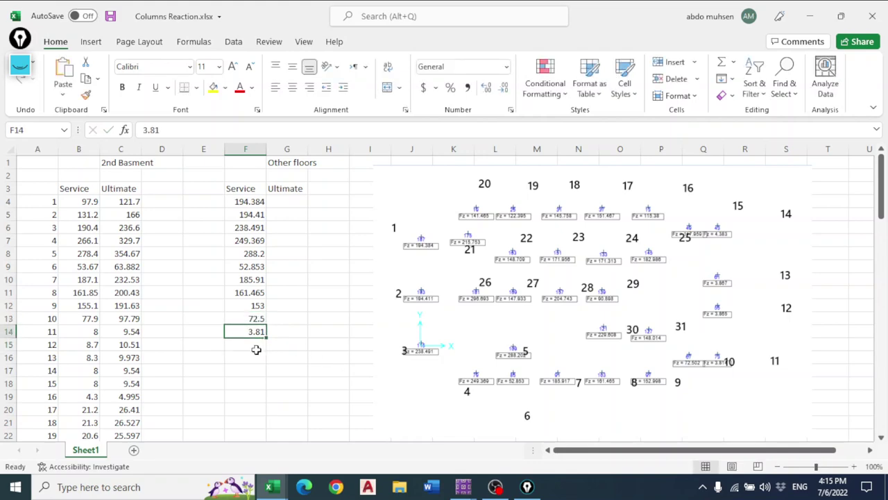
pyautogui.write('3')
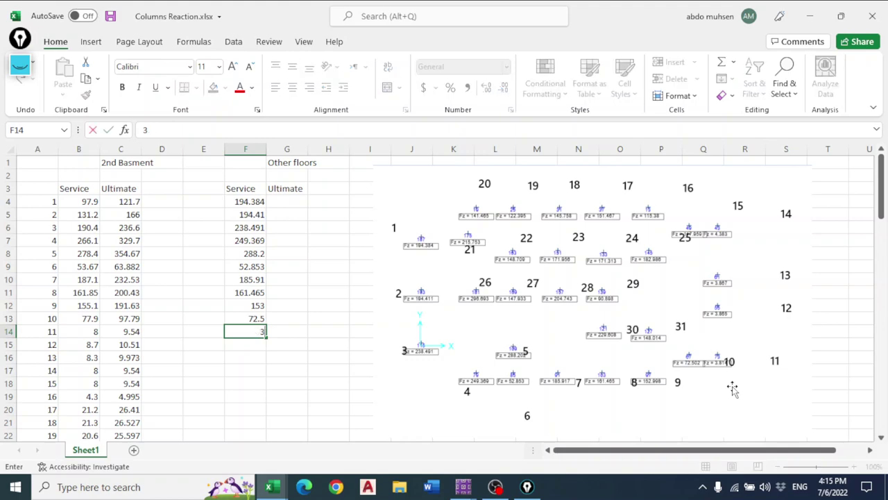
pyautogui.write('.81')
pyautogui.press('Return')
# Enter the Other floors Service reactions of columns 12 and 13 in F15:F16: 3.865 and 3.857
pyautogui.write('3.')
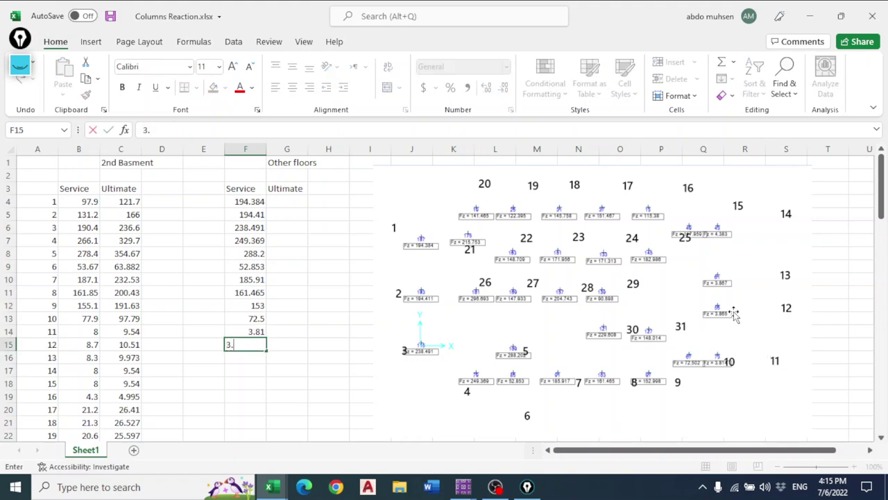
pyautogui.write('865')
pyautogui.press('Return')
pyautogui.write('3')
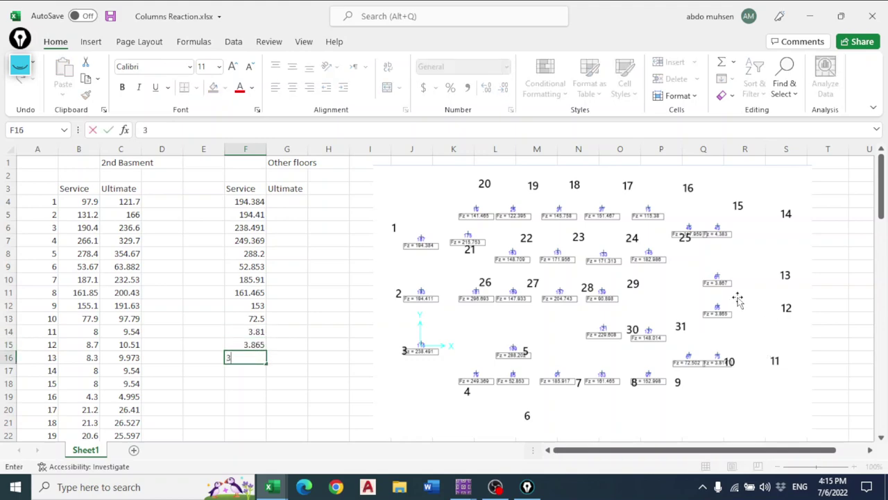
pyautogui.write('.857')
pyautogui.press('Return')
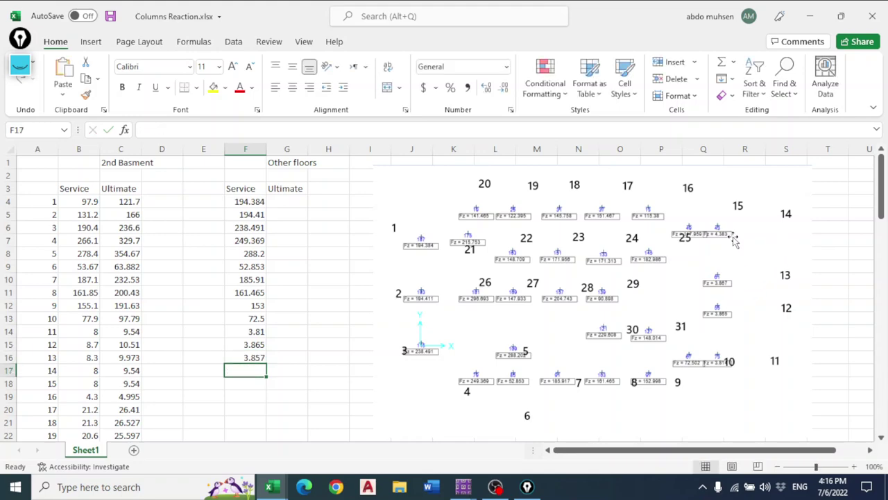
# Enter the Other floors Service reactions of columns 14 to 16 in F17:F19: 4.38, 117.95 and 115.38
pyautogui.write('4')
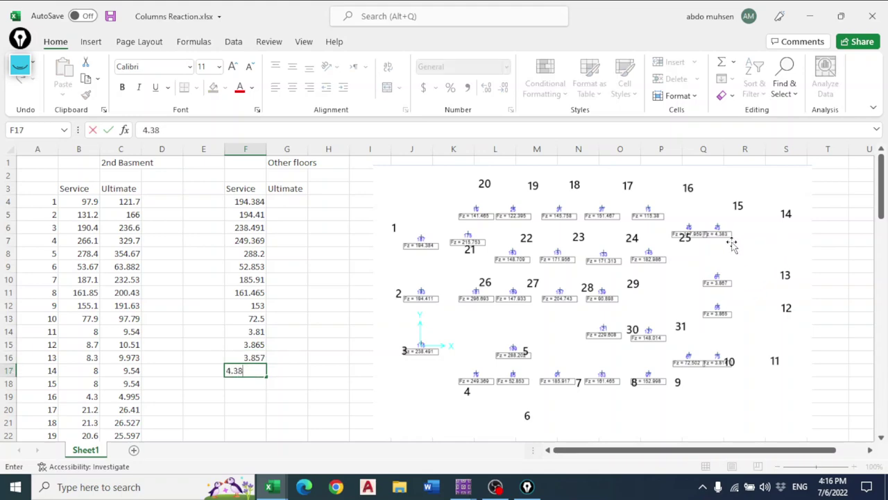
pyautogui.write('.38')
pyautogui.press('Return')
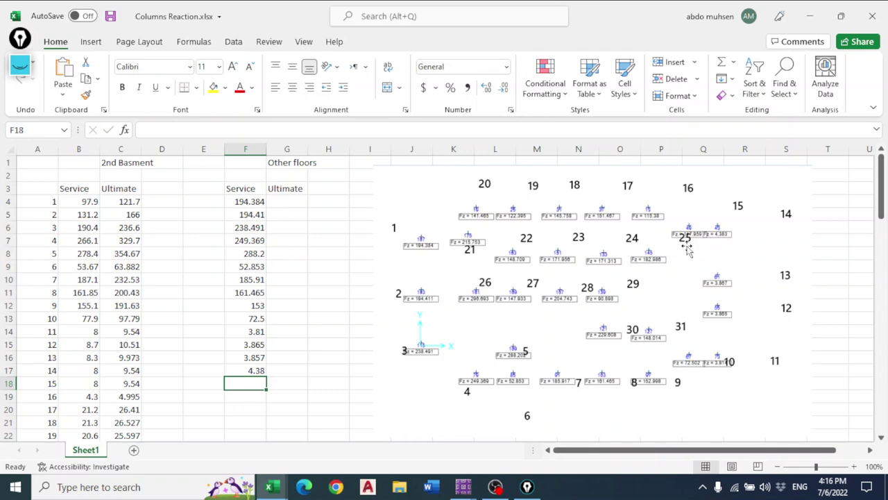
pyautogui.write('117.')
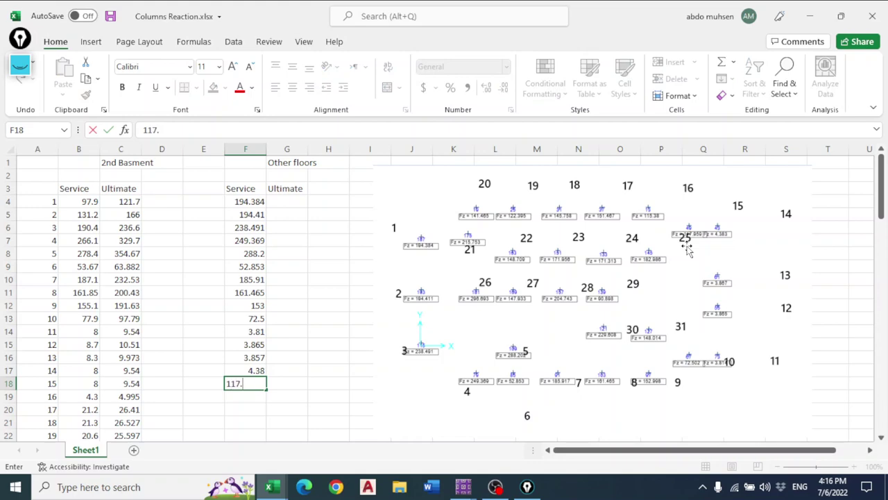
pyautogui.write('95')
pyautogui.press('Return')
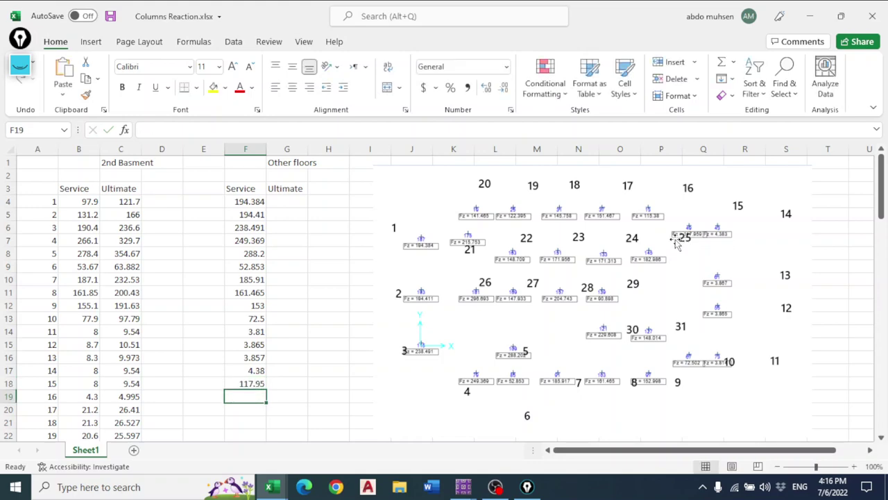
pyautogui.write('115.38')
pyautogui.press('Return')
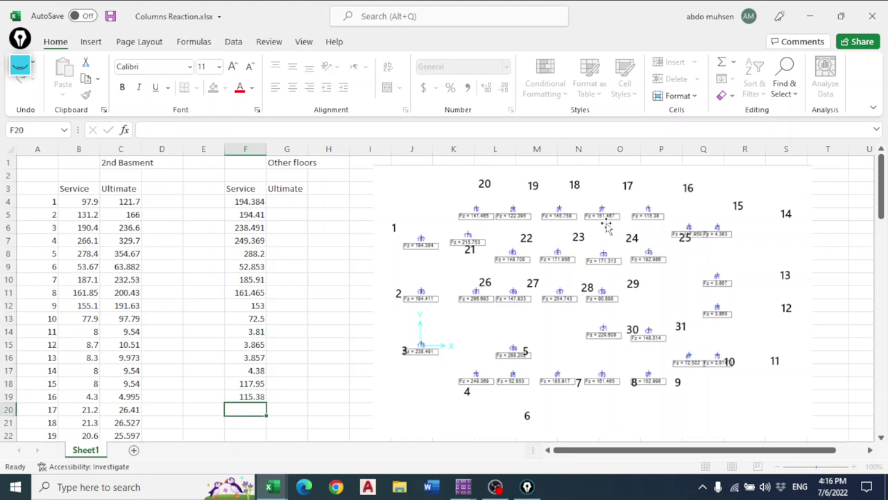
# Enter the Other floors Service reactions of columns 17 to 19 in F20:F22: 151.467, 145.758 and 122.395
pyautogui.write('151.')
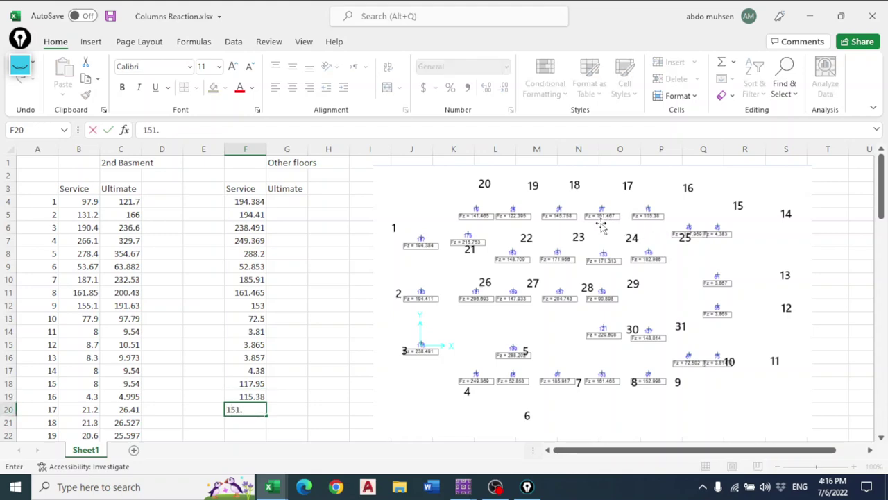
pyautogui.write('467')
pyautogui.press('Return')
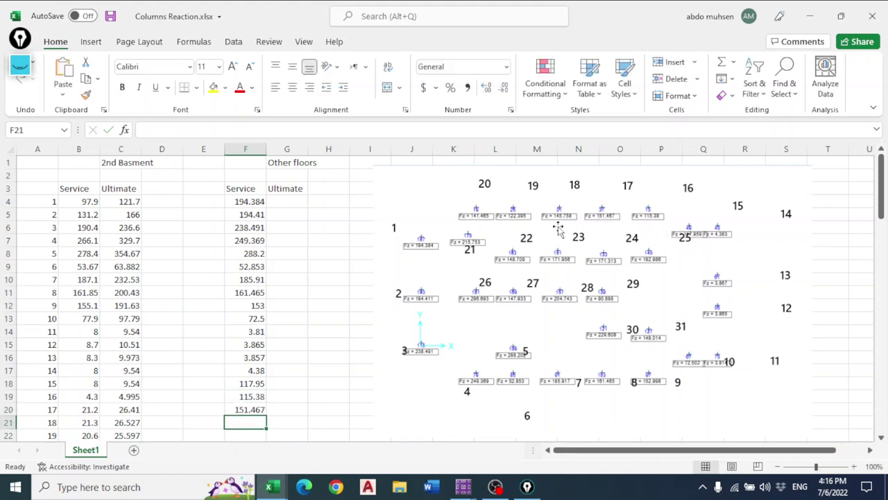
pyautogui.write('145.758')
pyautogui.press('Return')
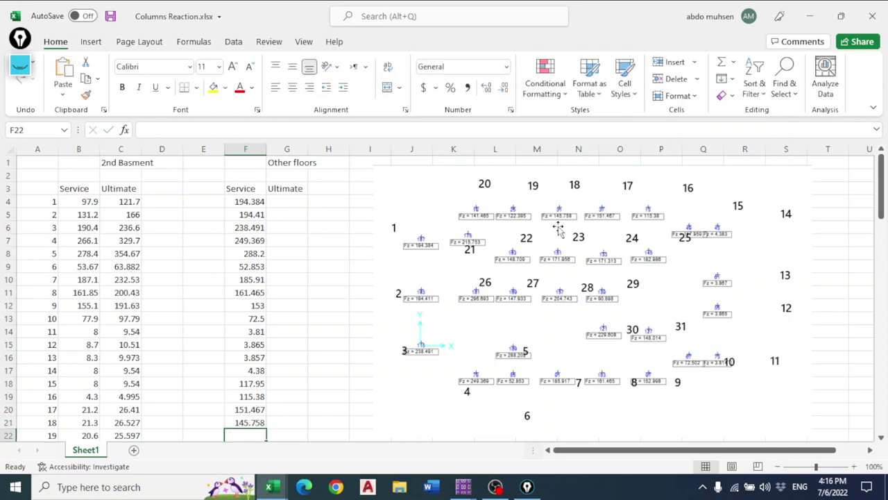
pyautogui.write('122.')
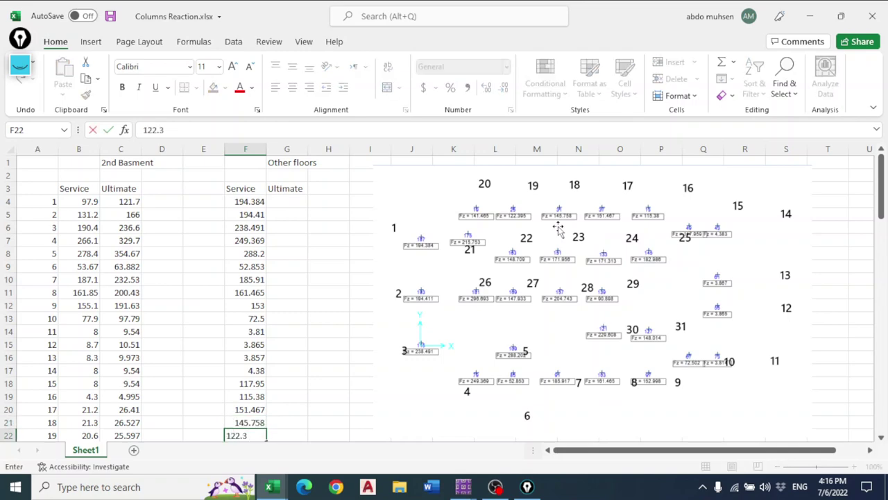
pyautogui.write('395')
pyautogui.press('Return')
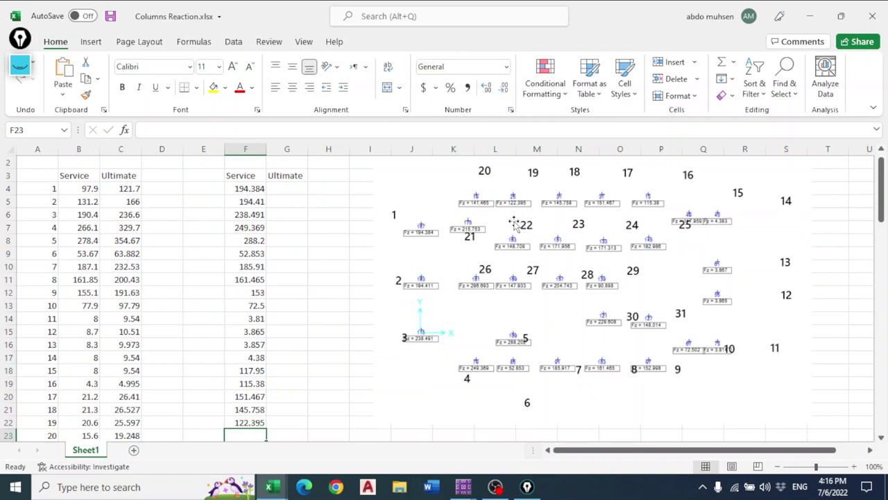
# Enter the Other floors Service reactions of columns 20 to 22 in F23:F25: 141.465, 215.753 and 148.71
pyautogui.write('141.465')
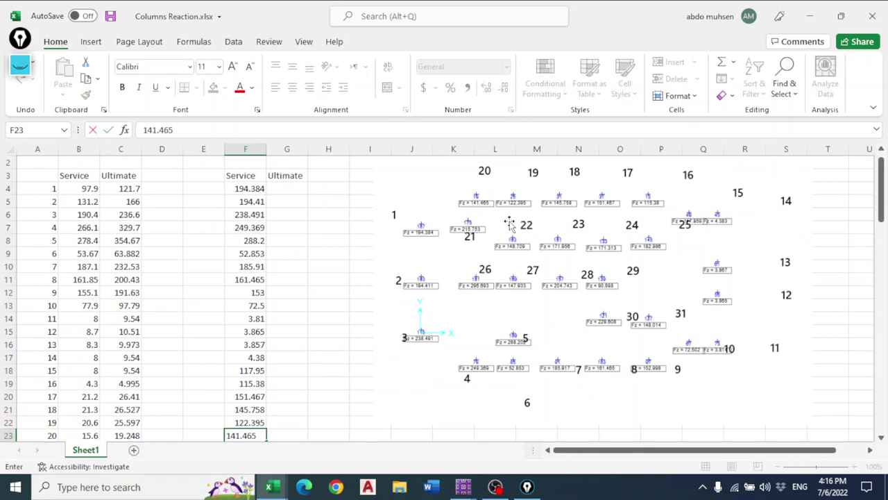
pyautogui.press('Return')
pyautogui.write('215.753')
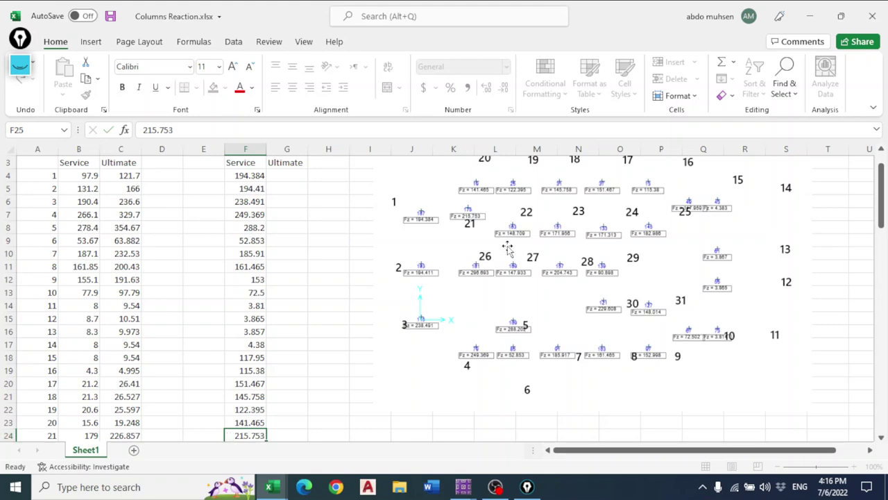
pyautogui.press('Return')
pyautogui.write('148')
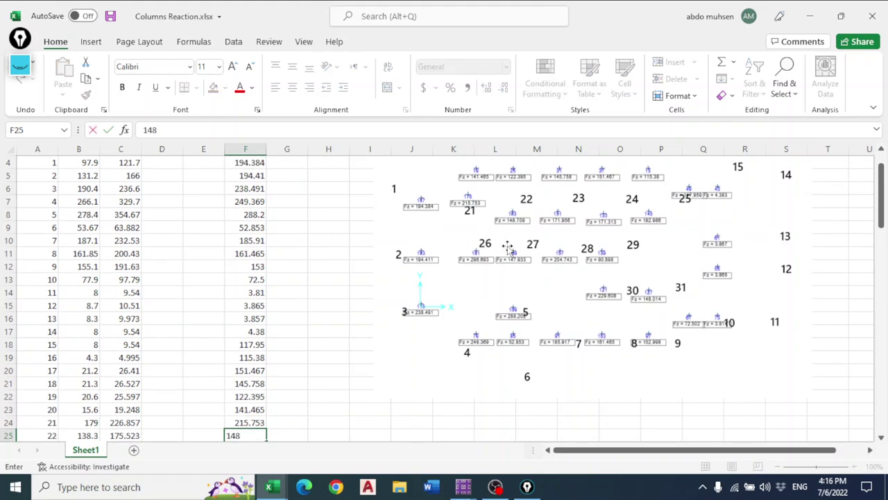
pyautogui.write('.71')
pyautogui.press('Return')
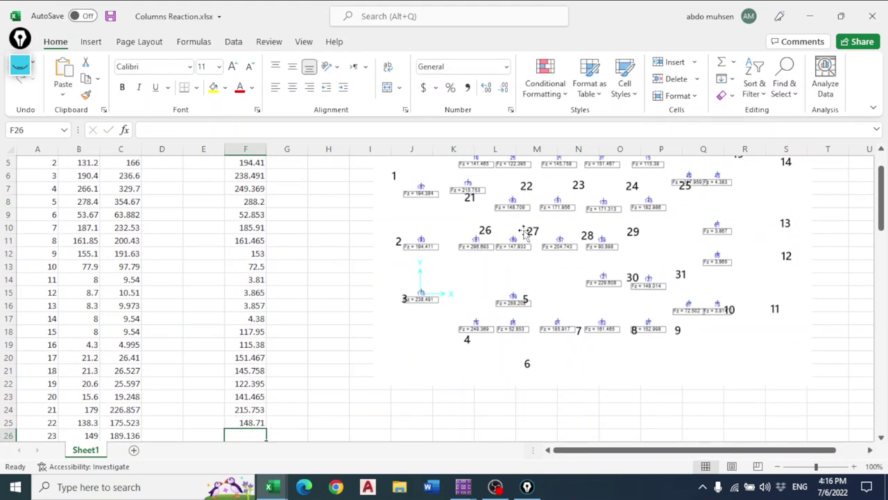
# Enter the Other floors Service reactions of columns 23 and 24 in F26:F27: 171.958 and 171.313
pyautogui.write('171.')
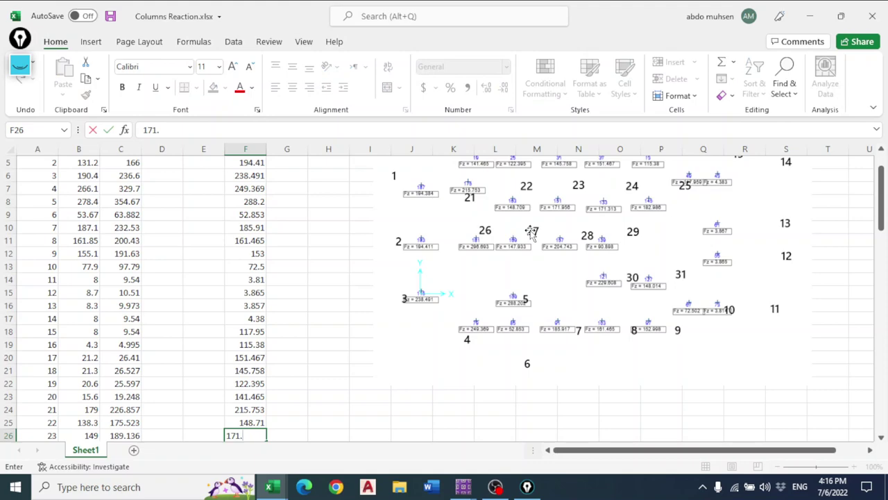
pyautogui.write('958')
pyautogui.press('Return')
pyautogui.write('1')
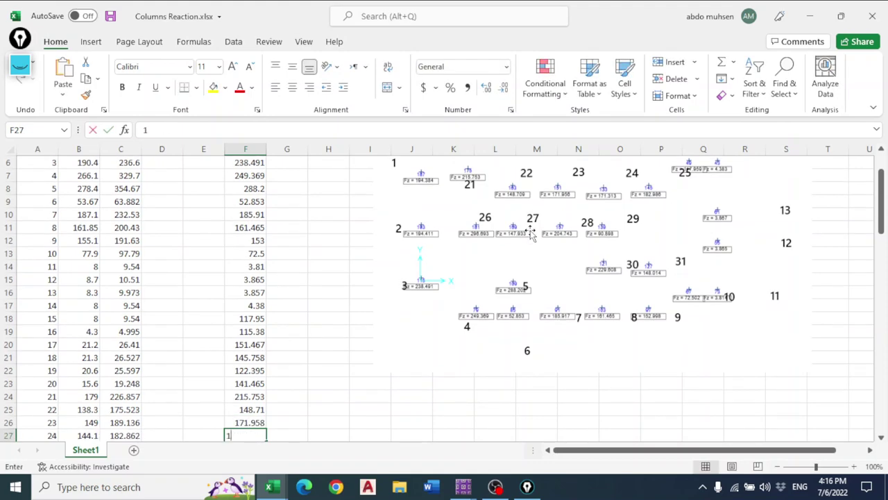
pyautogui.write('71.313')
pyautogui.press('Return')
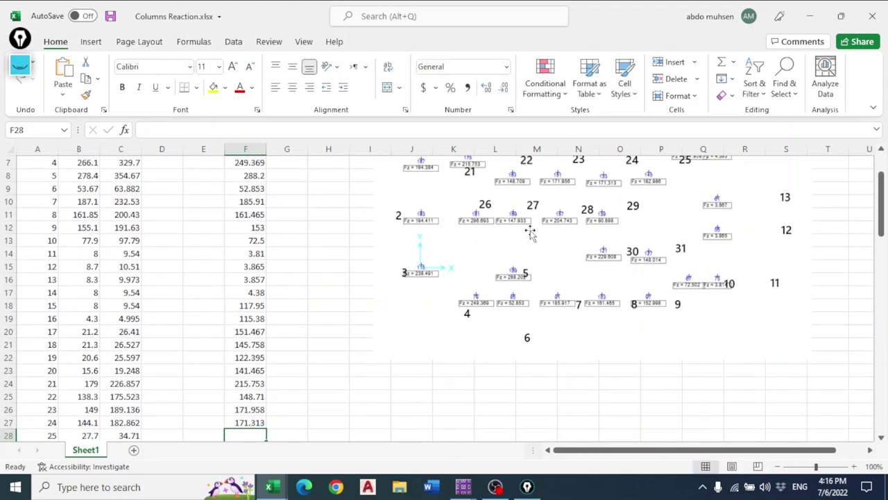
# Enter the Other floors Service reactions of columns 25 and 26 in F28:F29: 182.985 and 296.593
pyautogui.write('182.9')
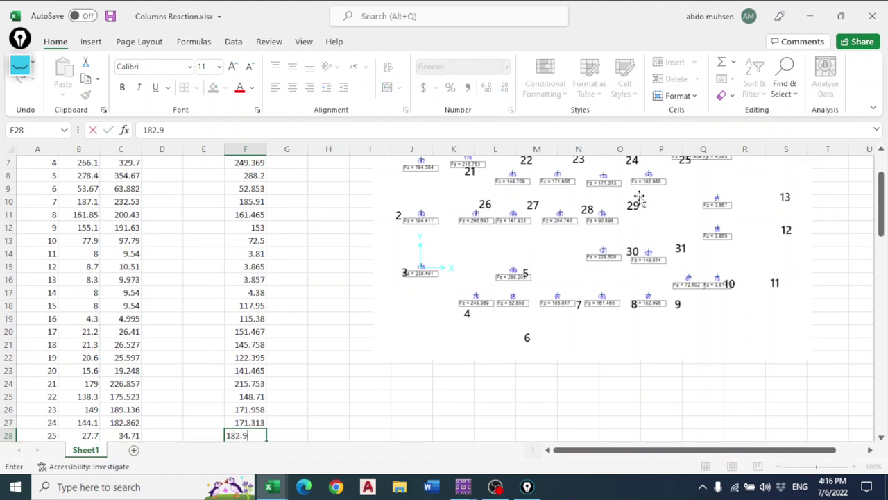
pyautogui.write('85')
pyautogui.press('Return')
pyautogui.write('296.593')
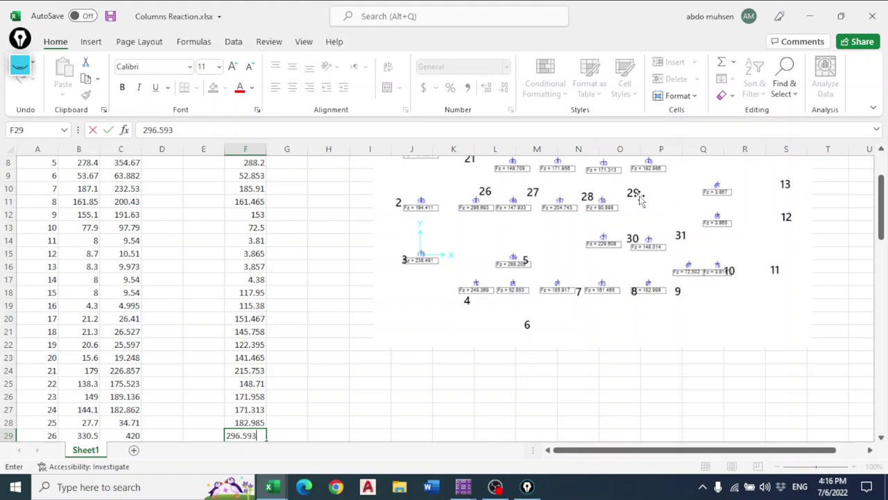
pyautogui.press('Return')
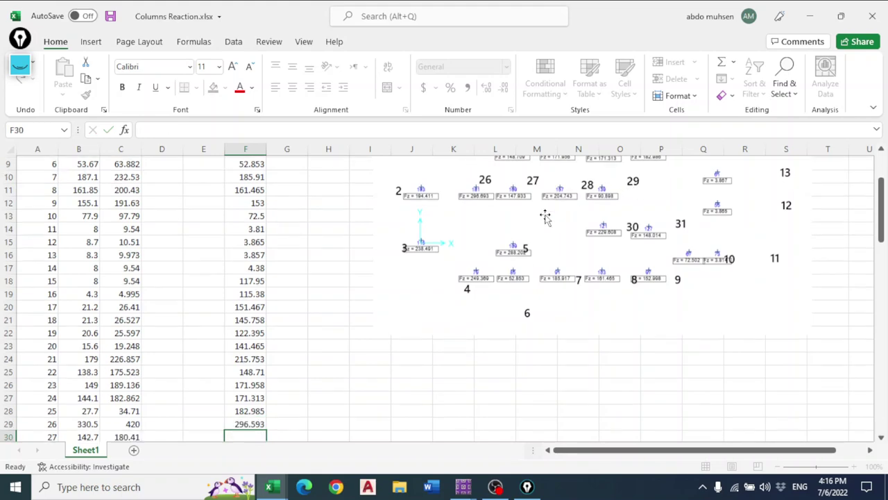
# Enter the Other floors Service reactions of columns 27 to 29 in F30:F32: 147.933, 204.743 and 90.898
pyautogui.write('147.933')
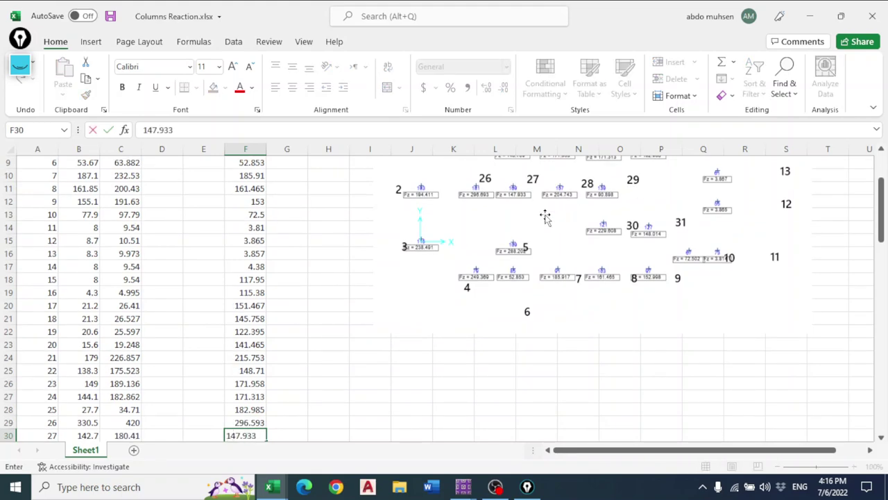
pyautogui.press('Return')
pyautogui.write('204.743')
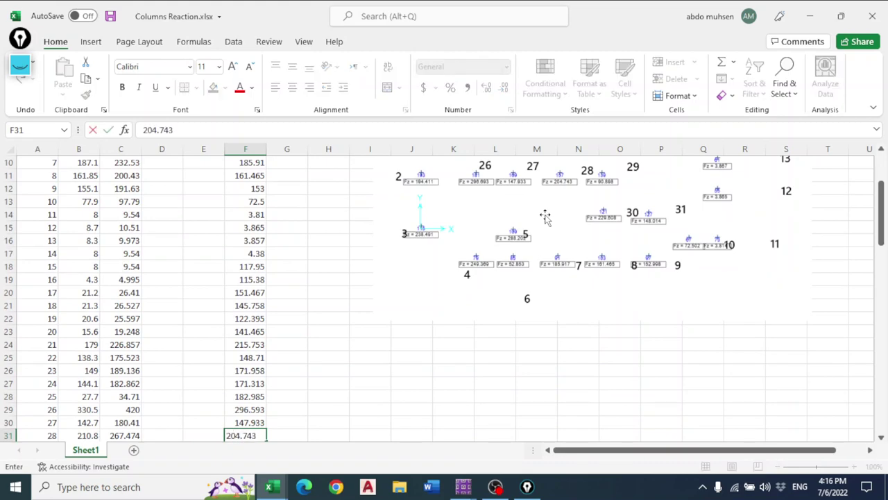
pyautogui.press('Return')
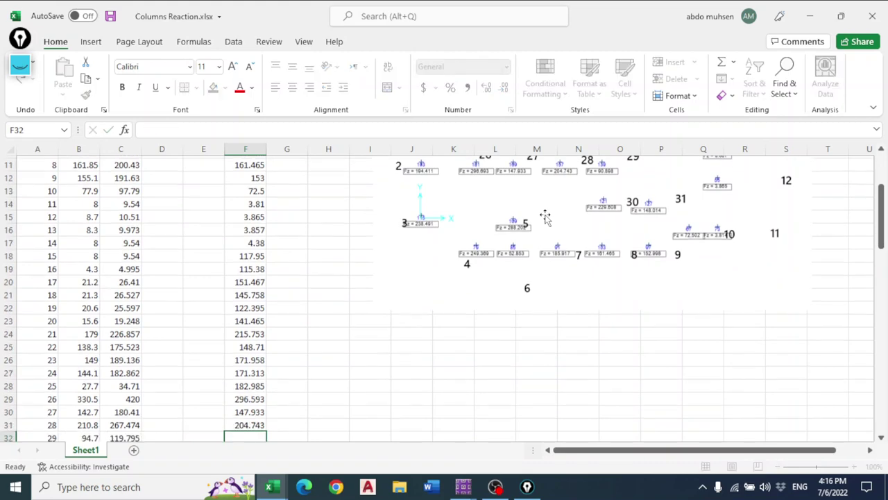
pyautogui.write('90')
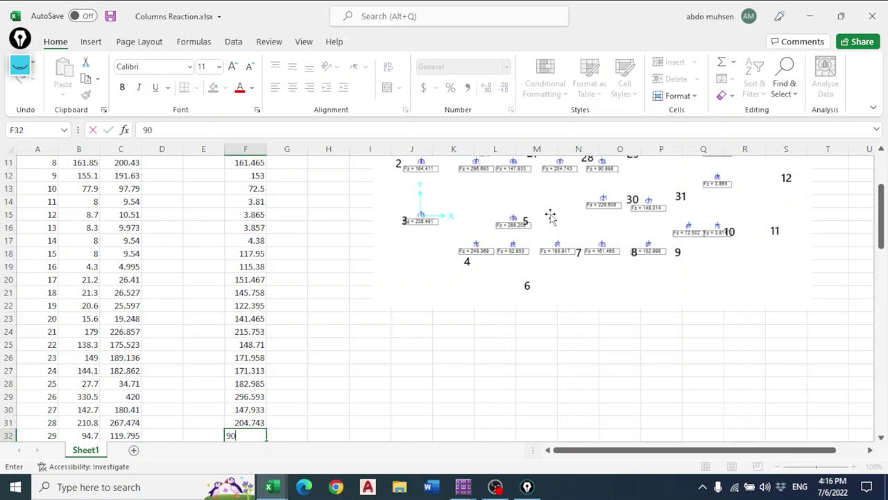
pyautogui.write('.898')
pyautogui.press('Return')
# Enter the Other floors Service reactions of columns 30 and 31 in F33:F34: 229.8 and 148.014
pyautogui.write('22')
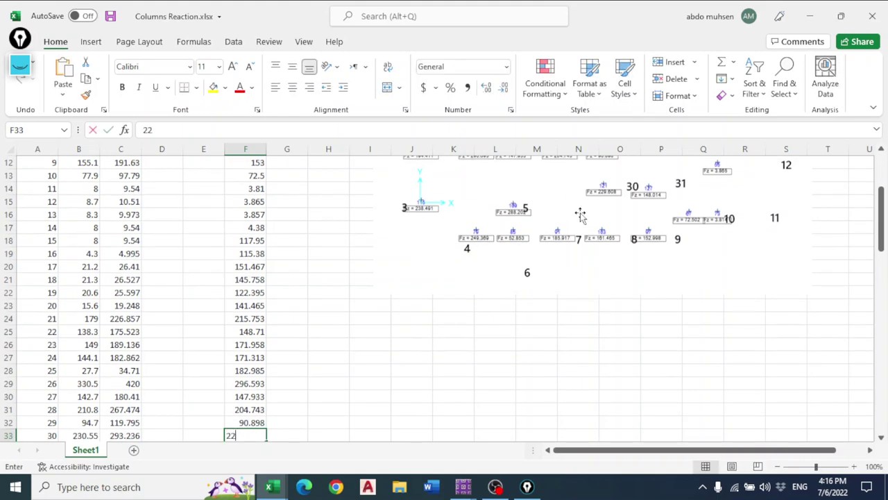
pyautogui.write('9.8')
pyautogui.press('Return')
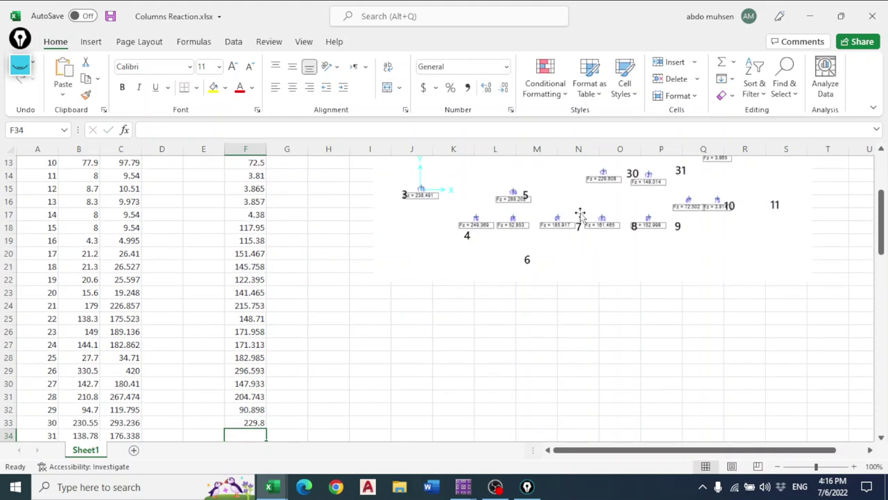
pyautogui.write('148.0')
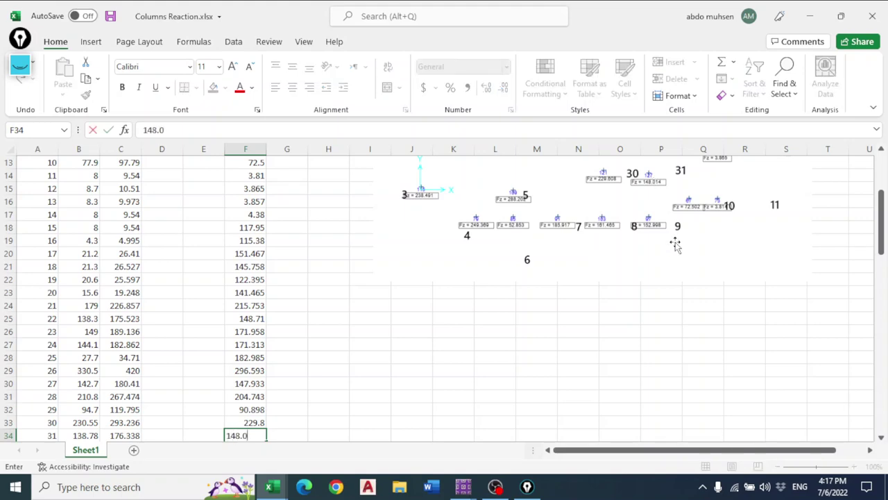
pyautogui.write('14')
pyautogui.press('Return')
pyautogui.scroll(5, 283, 327)
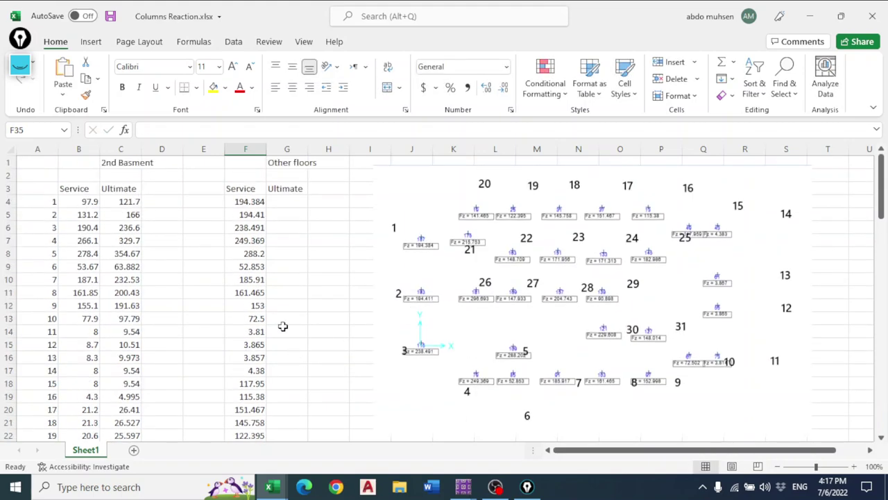
# Switch to SAFE 2016 and display the tabulated Fz point reactions for the Ulitmate load combination
pyautogui.click(526, 487)
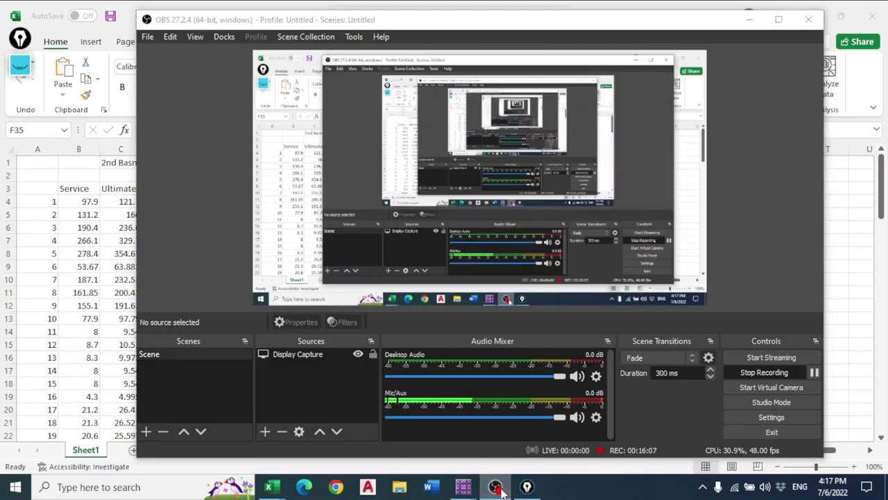
pyautogui.click(526, 488)
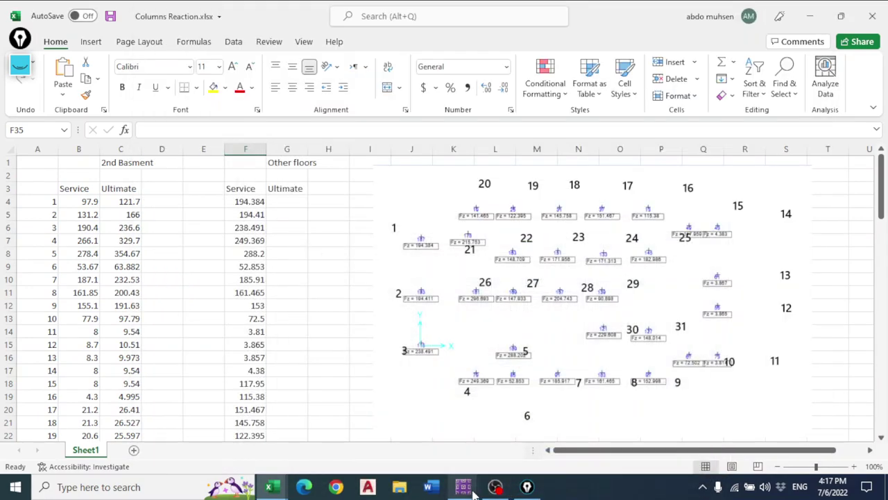
pyautogui.moveTo(474, 493)
pyautogui.click(487, 452)
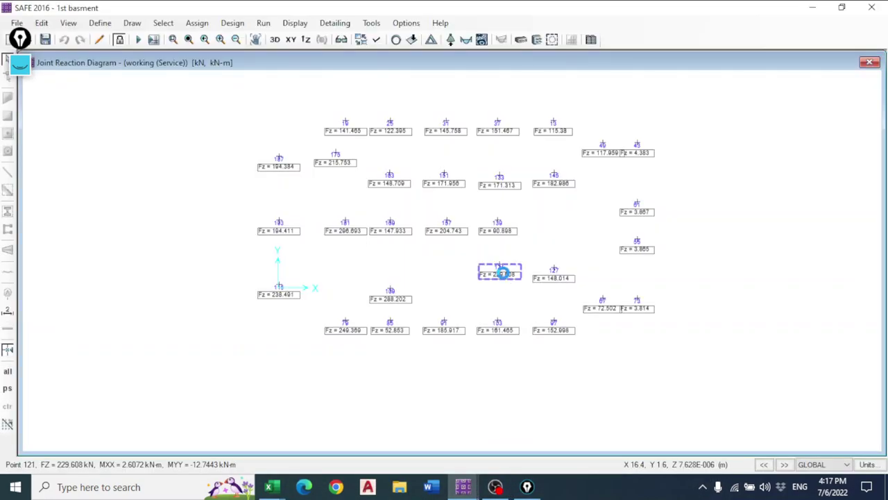
pyautogui.click(451, 40)
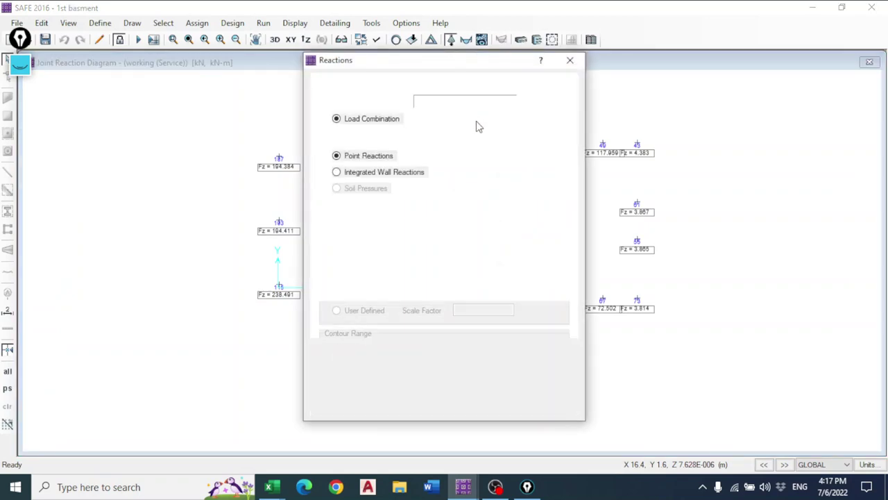
pyautogui.click(511, 119)
pyautogui.click(486, 138)
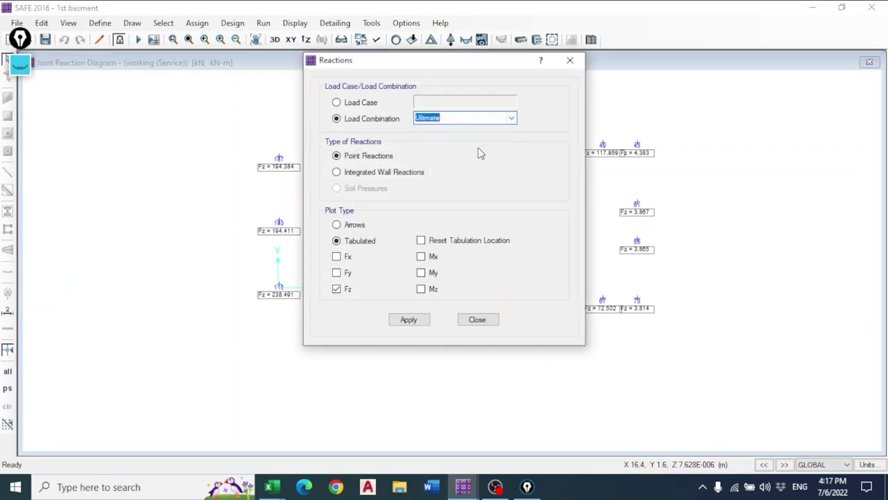
pyautogui.click(409, 321)
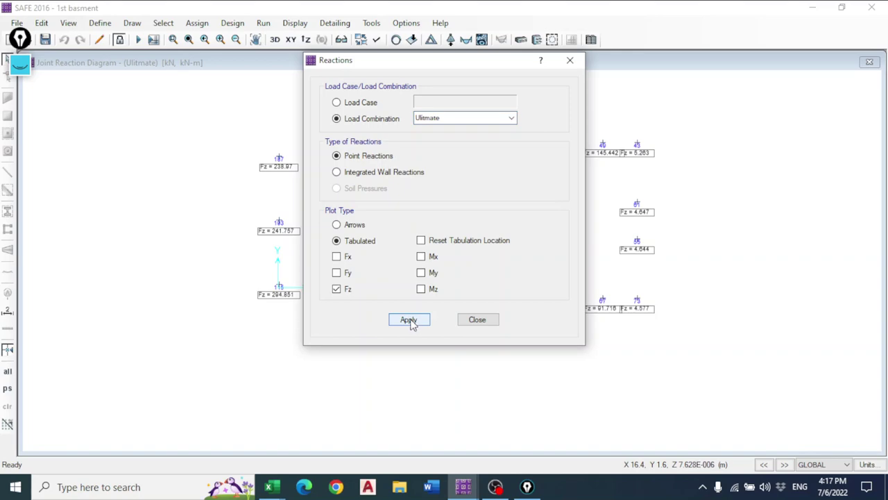
pyautogui.click(477, 320)
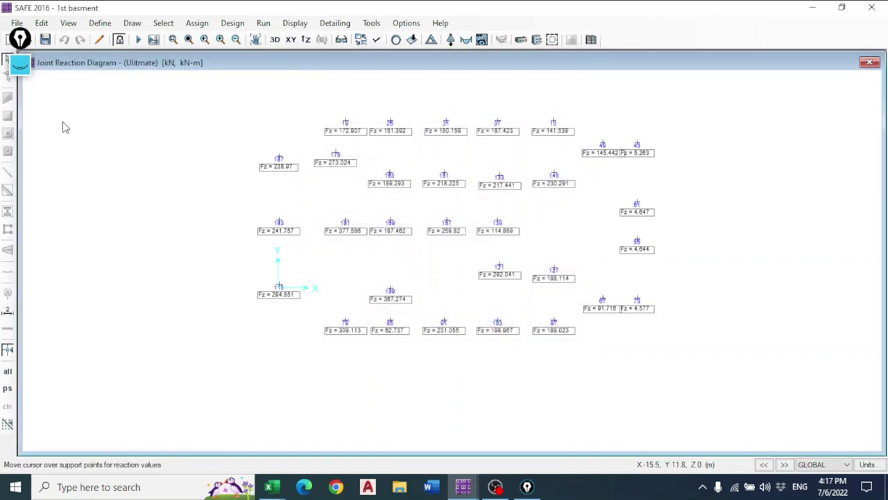
# Show the column number annotations over the ultimate reaction diagram and capture the numbered diagram as a screen snip
pyautogui.click(20, 65)
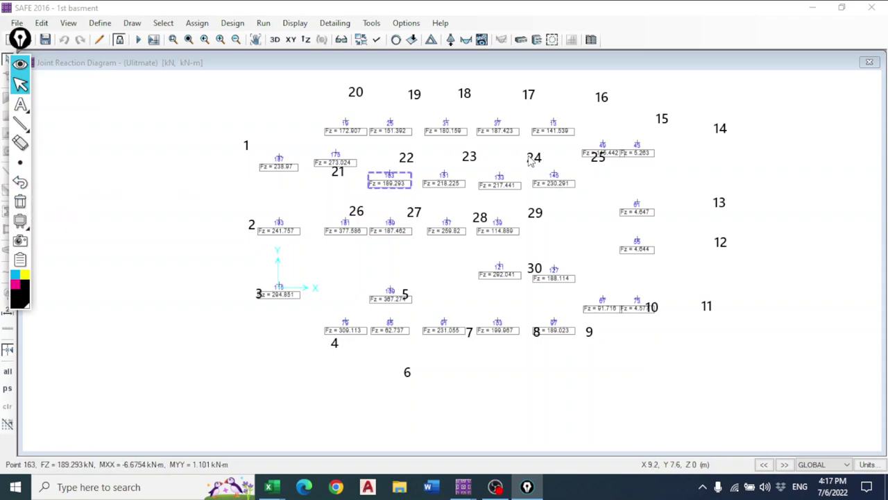
pyautogui.press('super+shift+s')
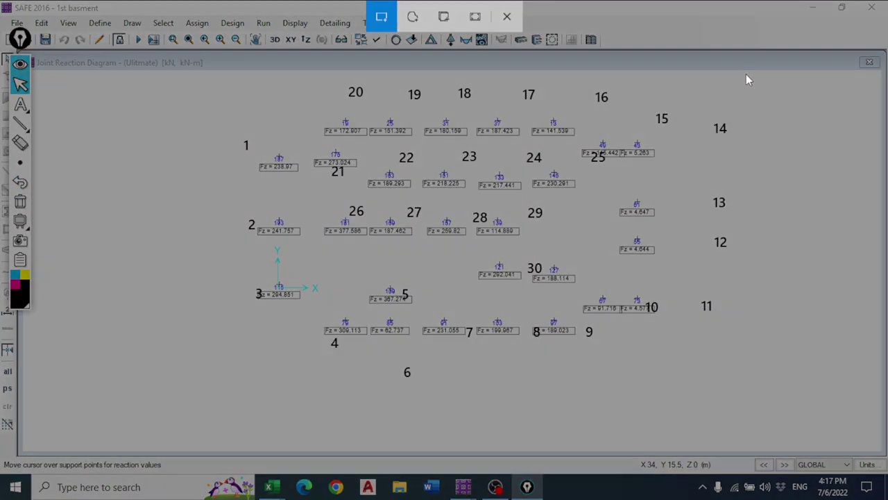
pyautogui.moveTo(746, 74)
pyautogui.mouseDown()
pyautogui.moveTo(311, 254)
pyautogui.moveTo(197, 371)
pyautogui.mouseUp()
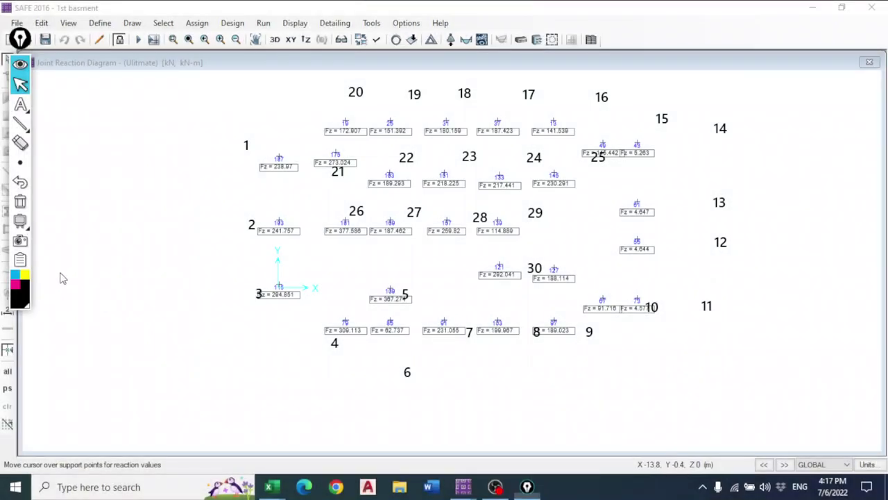
pyautogui.click(40, 221)
pyautogui.click(19, 220)
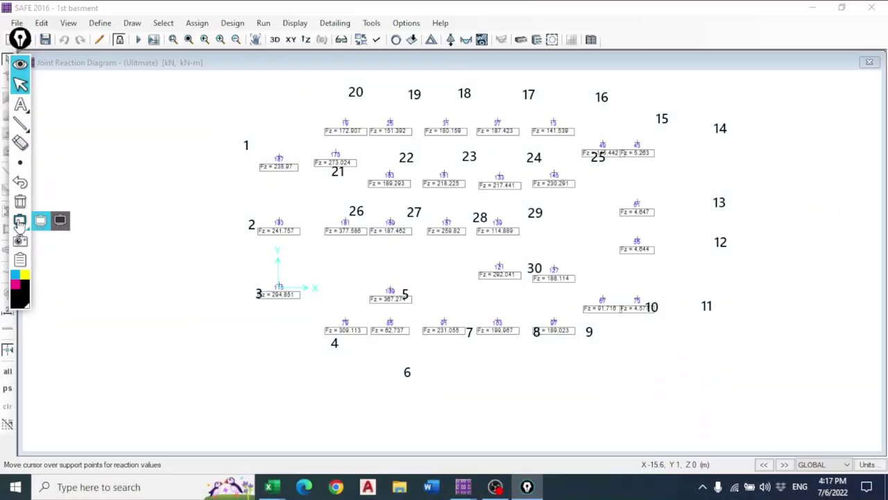
# Switch to Columns Reaction.xlsx in Excel and replace the service reaction diagram with the captured ultimate reaction diagram
pyautogui.moveTo(271, 486)
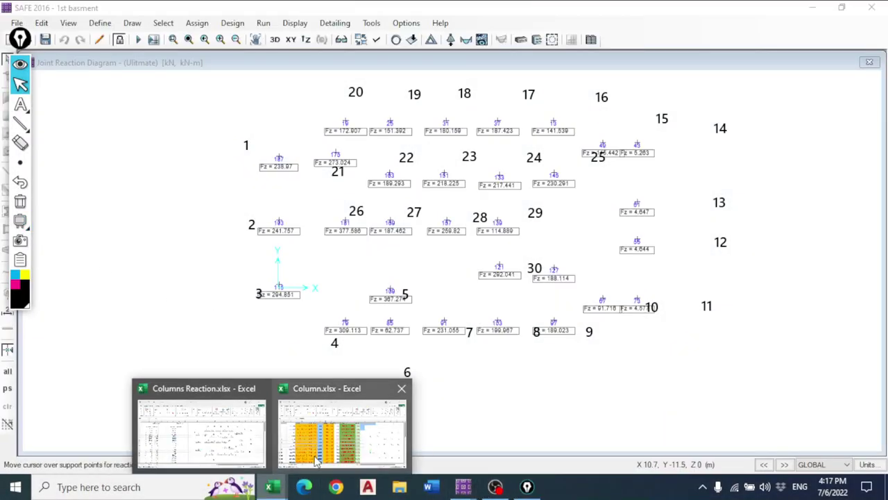
pyautogui.click(333, 437)
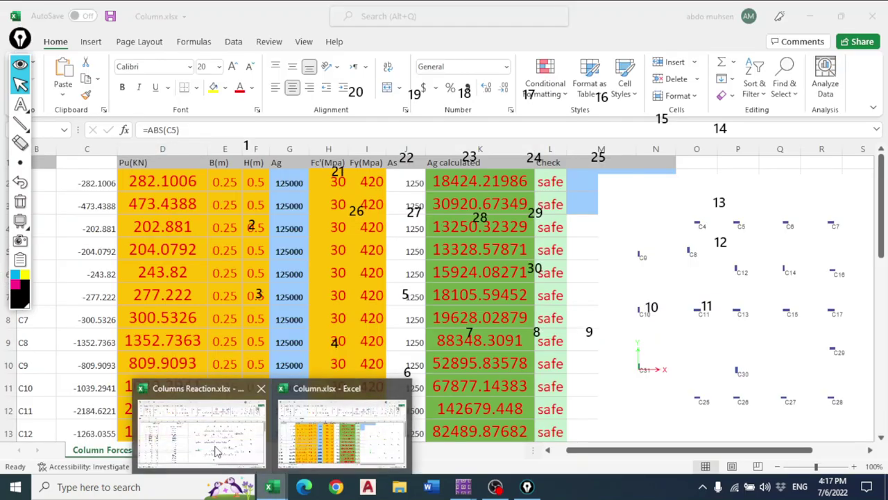
pyautogui.click(219, 450)
pyautogui.click(508, 284)
pyautogui.press('Delete')
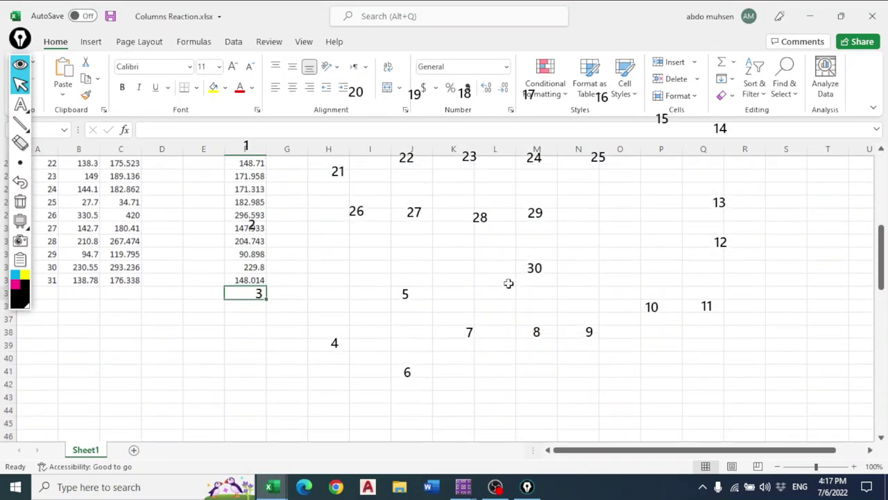
pyautogui.scroll(7, 509, 284)
pyautogui.hotkey('ctrl', 'v')
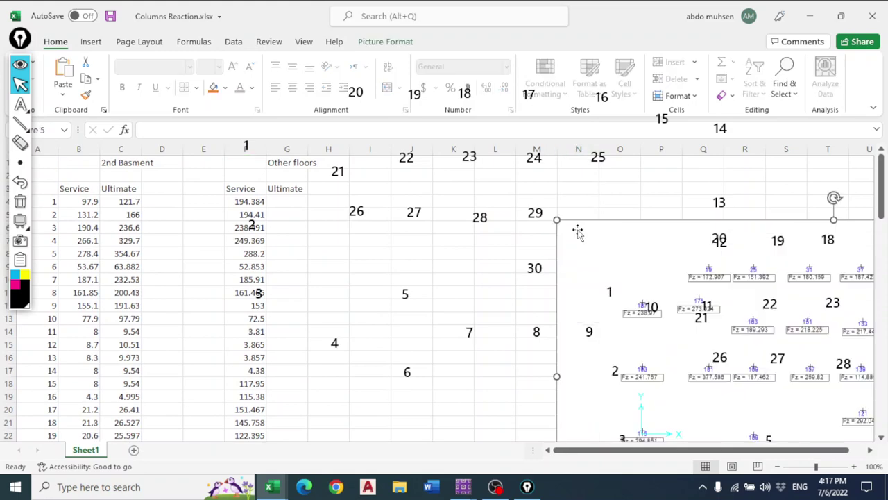
# Hide the on-screen number annotations, then shrink and place the pasted diagram beside the reaction table, spanning columns I to T
pyautogui.moveTo(20, 112)
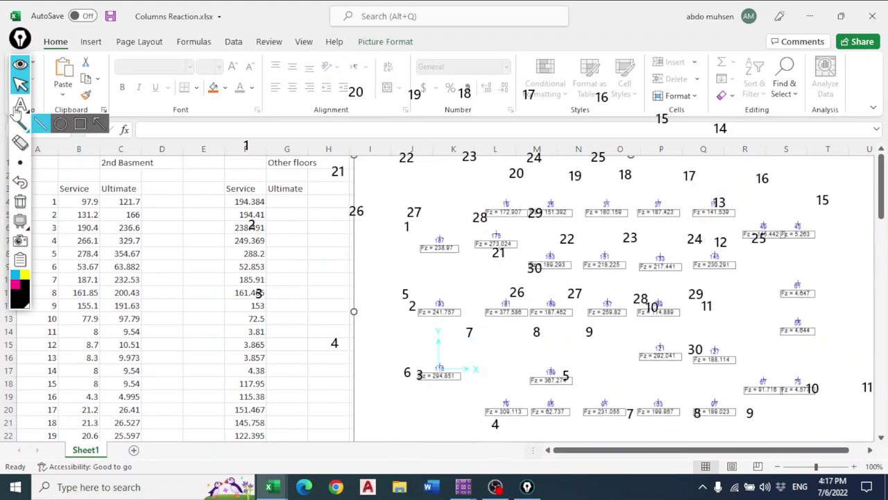
pyautogui.click(19, 63)
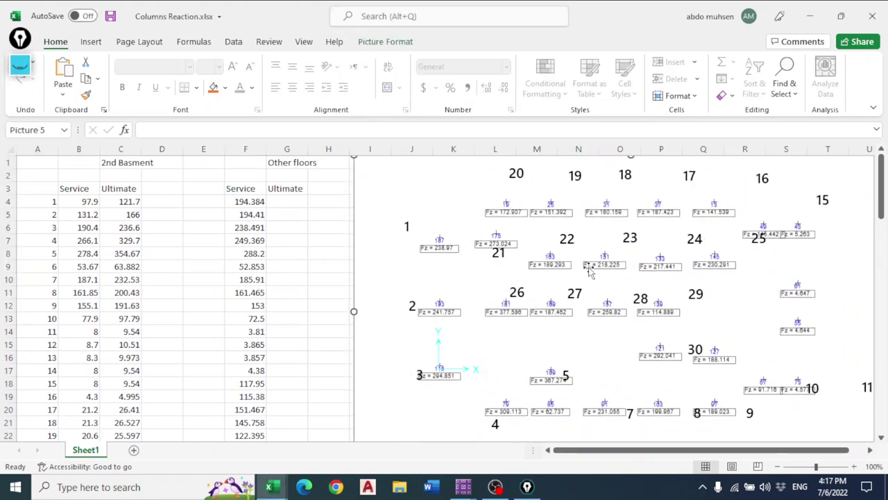
pyautogui.scroll(-1, 589, 271)
pyautogui.scroll(1, 589, 270)
pyautogui.moveTo(614, 312); pyautogui.dragTo(578, 316)
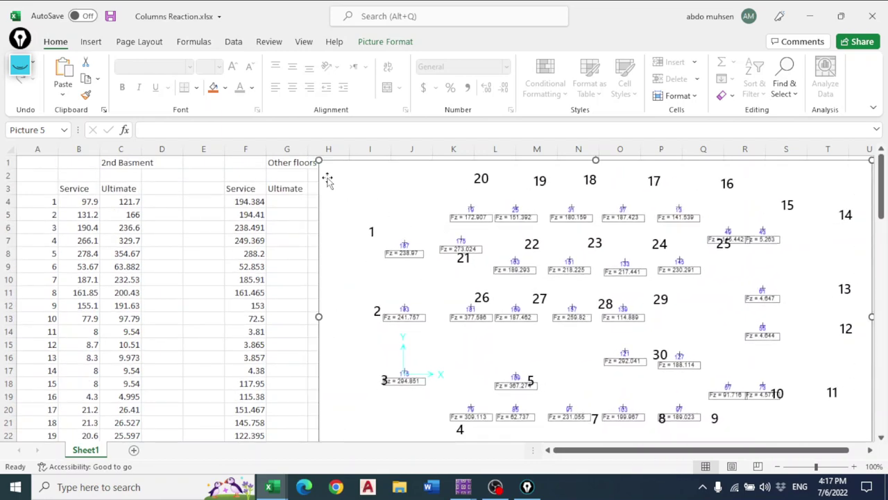
pyautogui.moveTo(320, 161); pyautogui.dragTo(418, 272)
pyautogui.moveTo(472, 274); pyautogui.dragTo(428, 213)
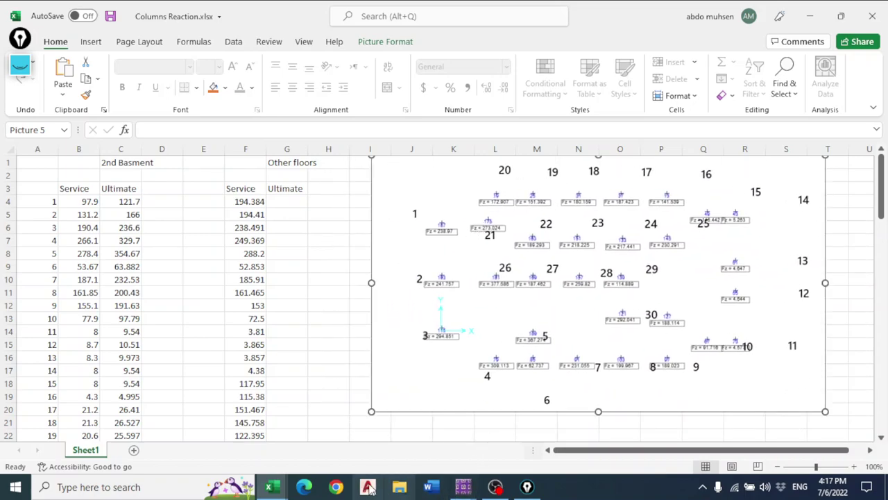
pyautogui.click(495, 486)
pyautogui.click(814, 373)
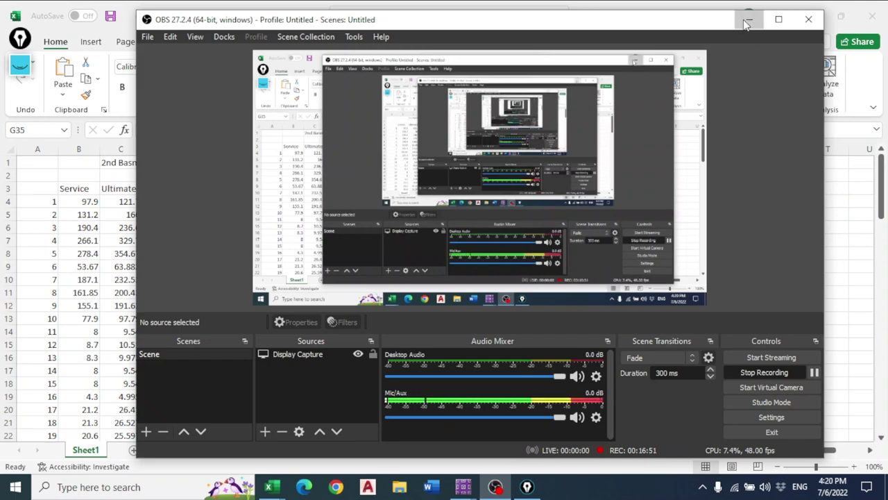
pyautogui.click(494, 487)
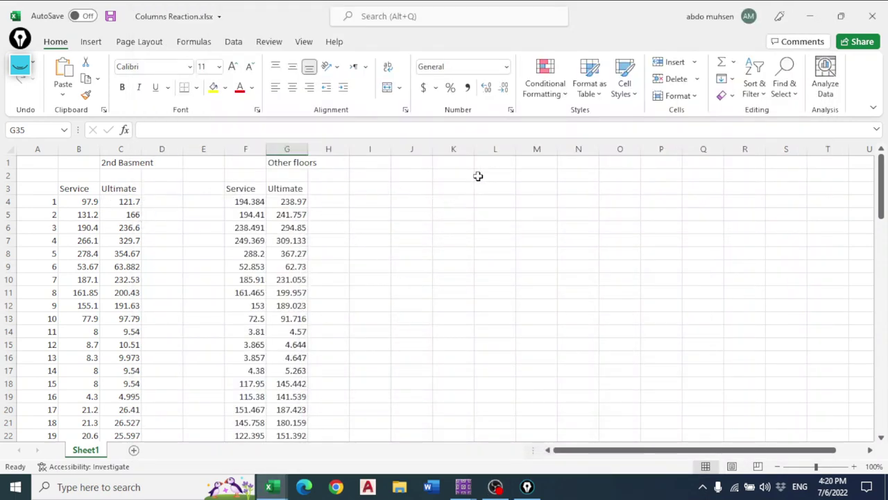
# Add the heading Sum of Reactions in K1 and the column header Service in K3
pyautogui.click(457, 174)
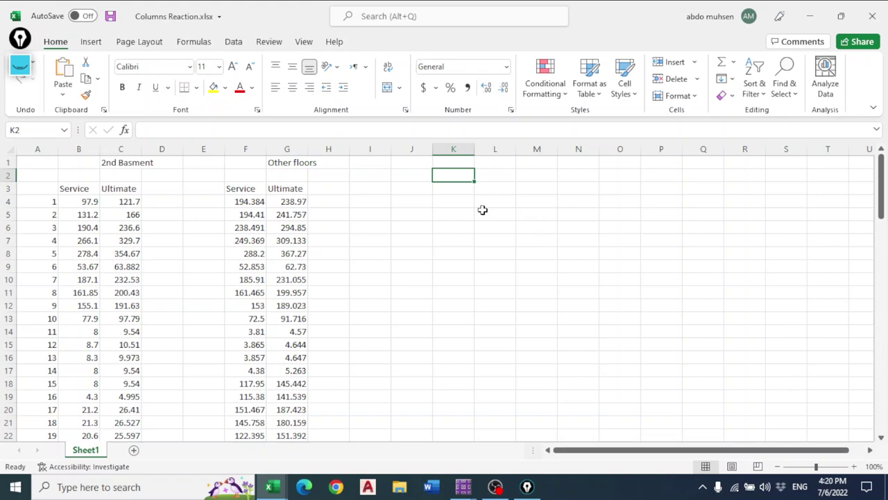
pyautogui.click(455, 162)
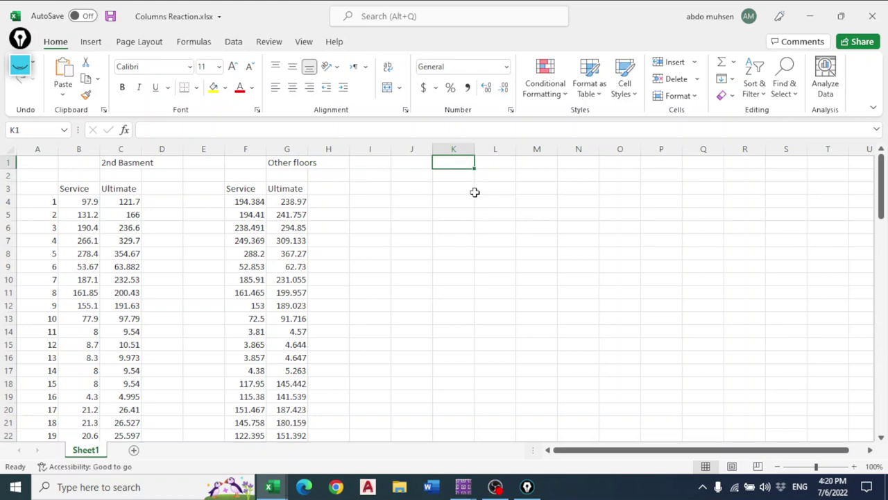
pyautogui.write('S')
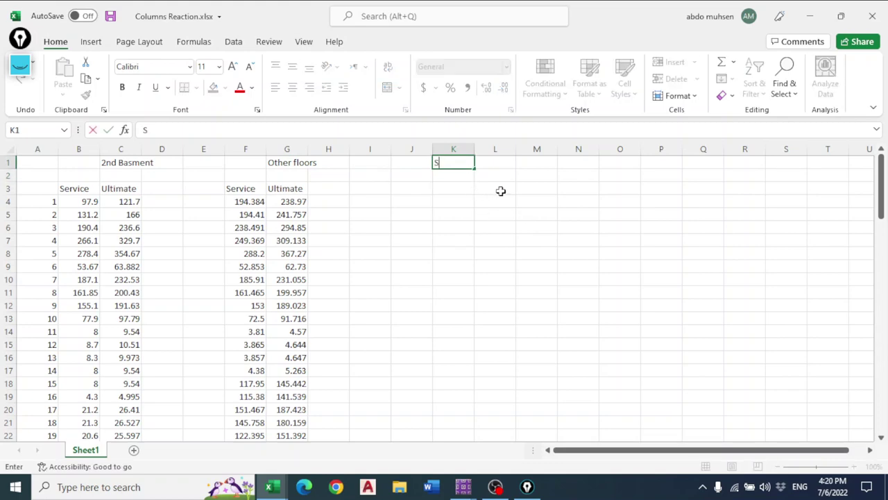
pyautogui.write('um of Reactions')
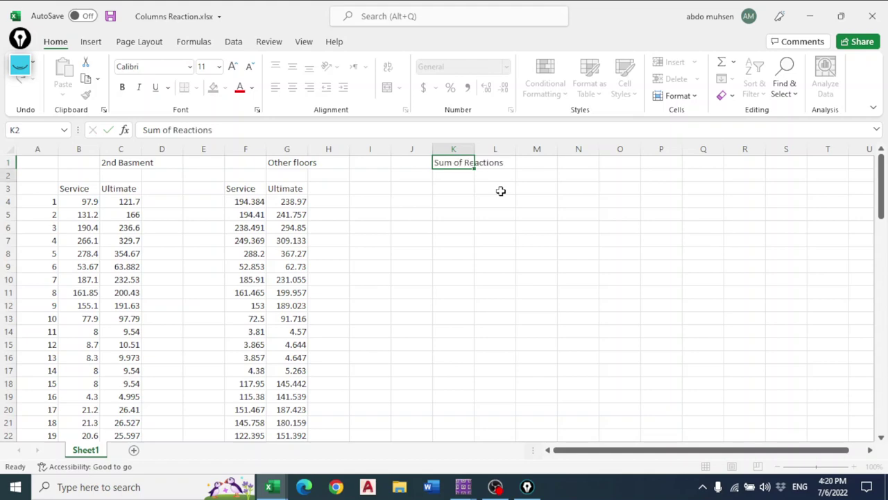
pyautogui.press('Return')
pyautogui.click(450, 193)
pyautogui.write('Service')
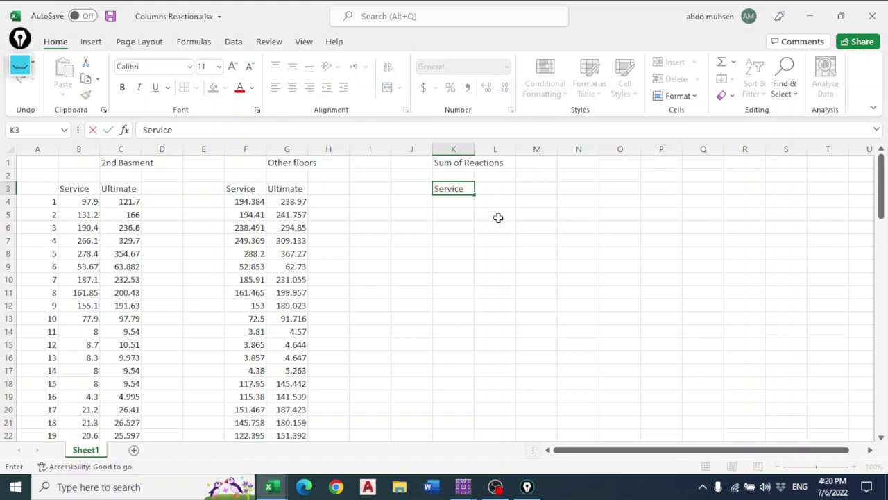
pyautogui.press('Tab')
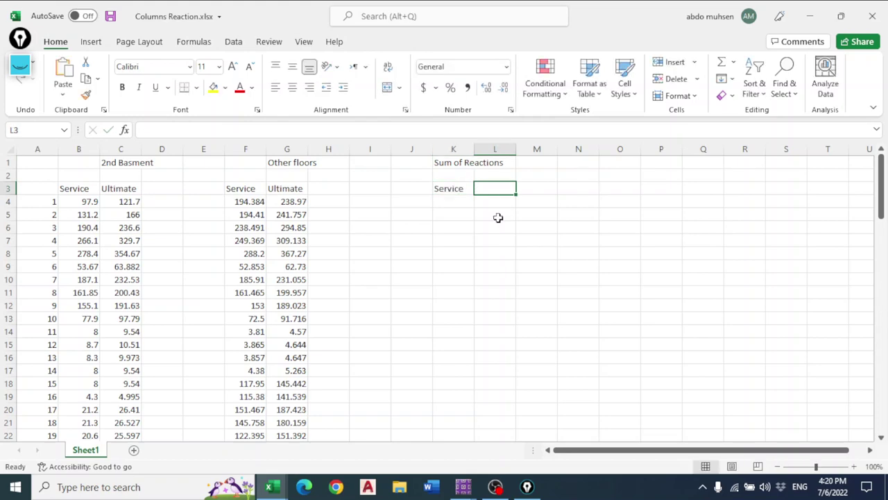
# Add the column header Ultimate in L3 under the Sum of Reactions heading
pyautogui.write('Ultimat')
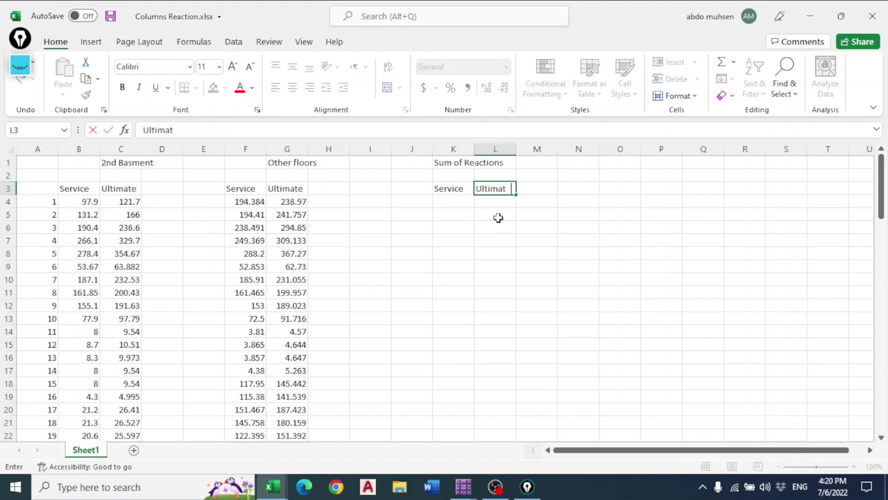
pyautogui.write('e')
pyautogui.press('Return')
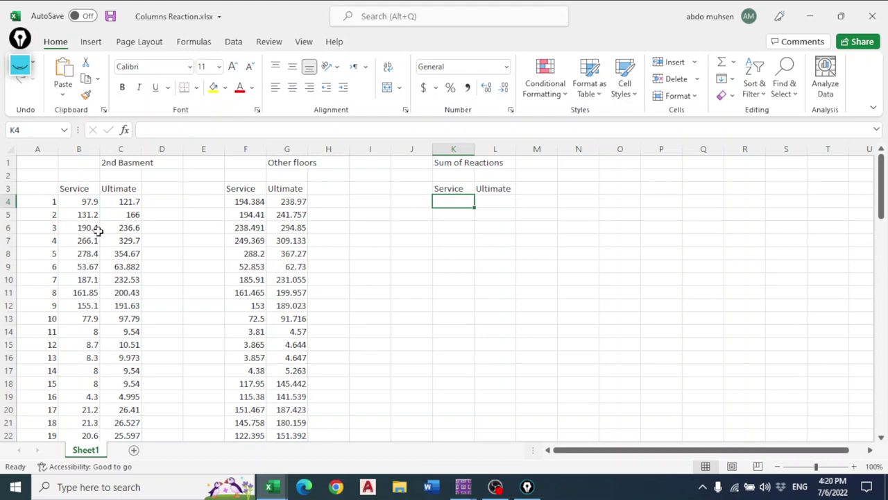
pyautogui.moveTo(242, 164); pyautogui.dragTo(347, 414)
pyautogui.click(452, 293)
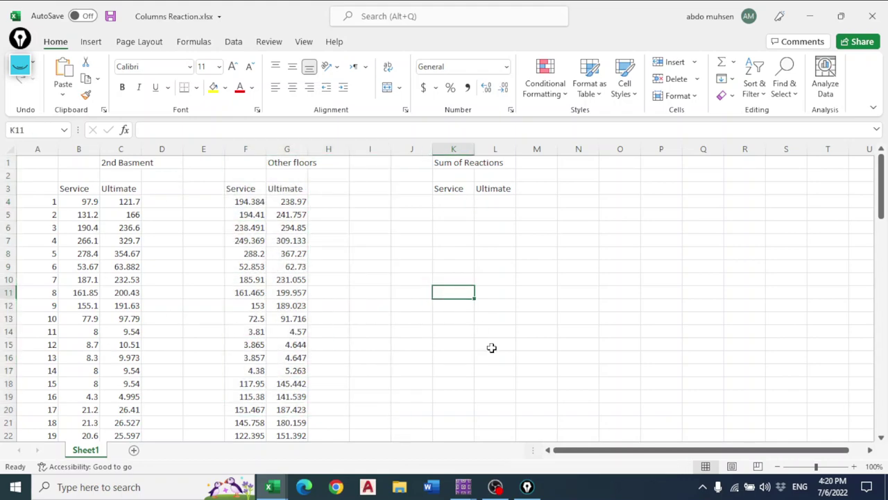
# Enter the formula =B4+4*F4 in K4 to sum the service reactions of the first column
pyautogui.click(456, 200)
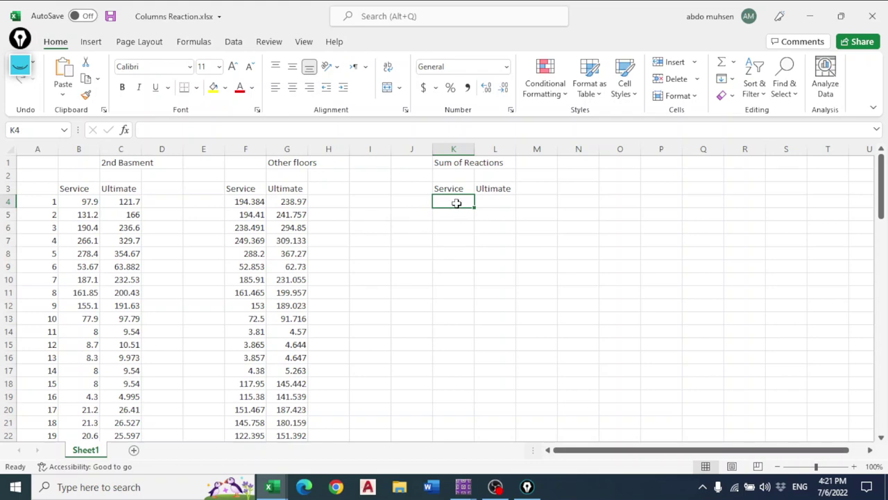
pyautogui.write('=')
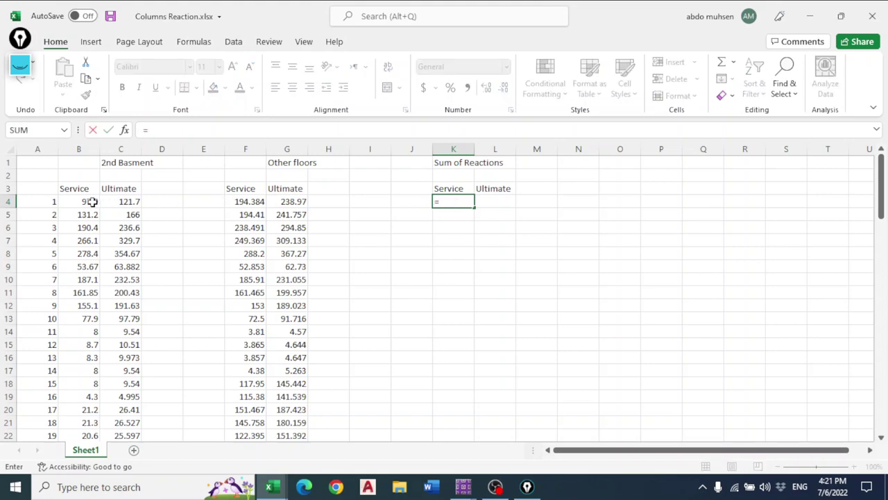
pyautogui.click(92, 202)
pyautogui.write('+')
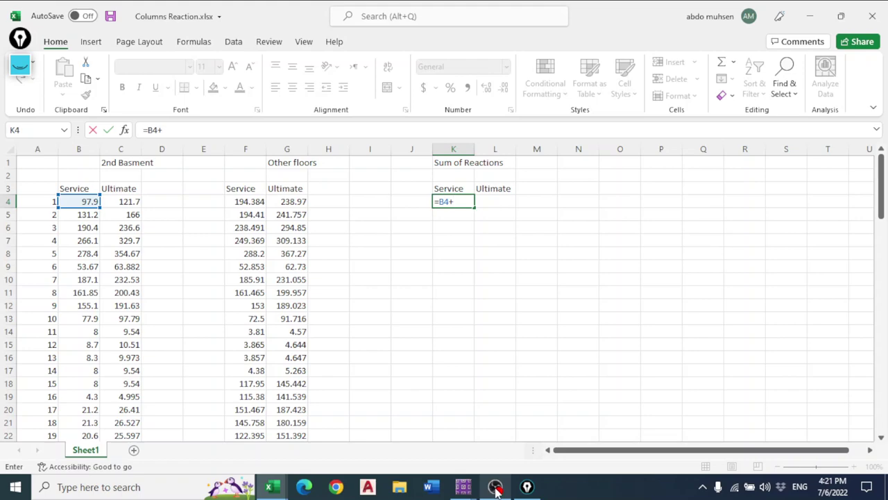
pyautogui.moveTo(495, 490)
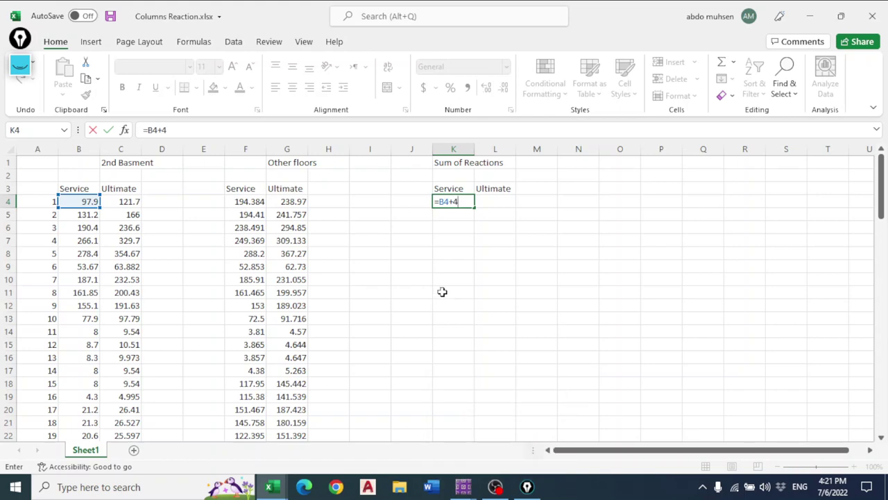
pyautogui.click(253, 203)
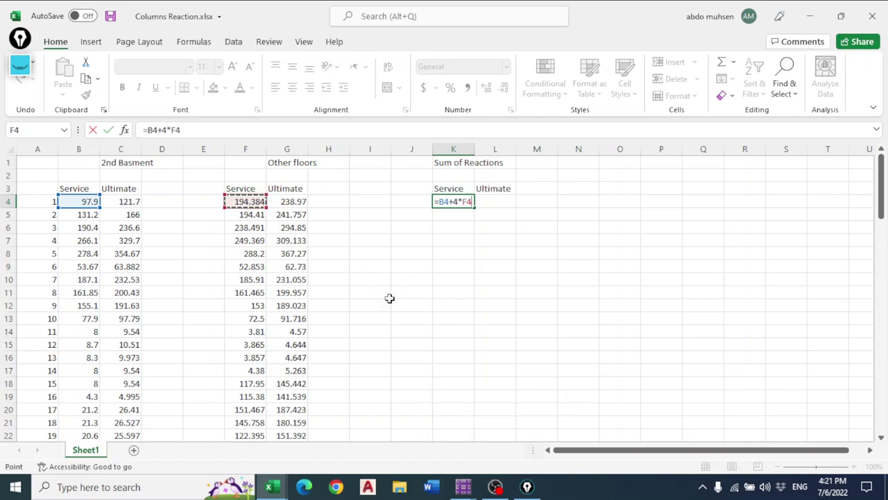
pyautogui.press('Return')
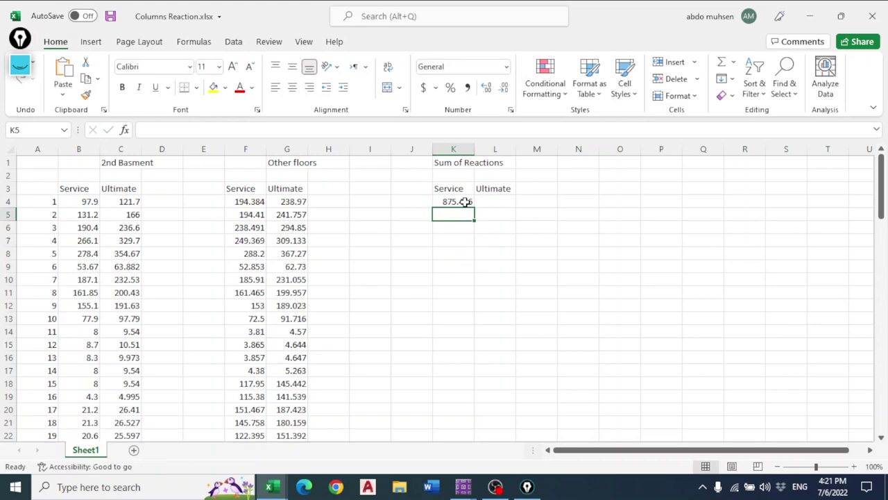
# Fill the service sum formula from K4 down to K34
pyautogui.click(470, 202)
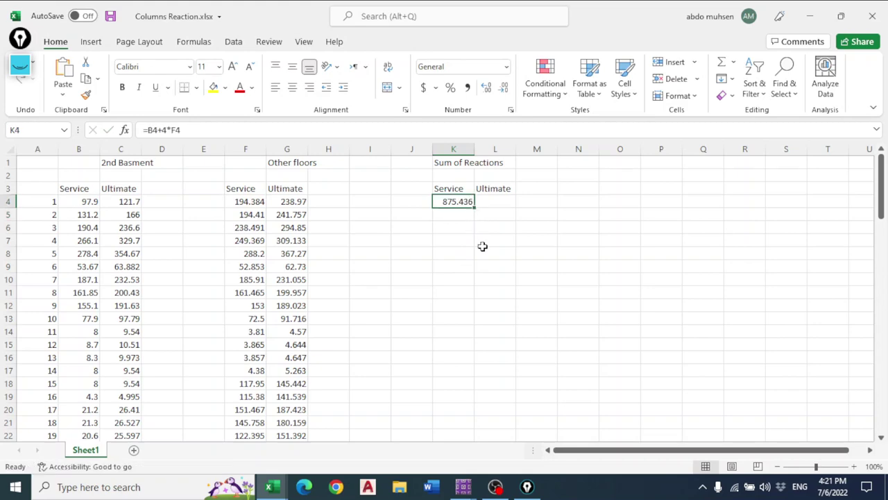
pyautogui.moveTo(479, 214); pyautogui.dragTo(439, 257)
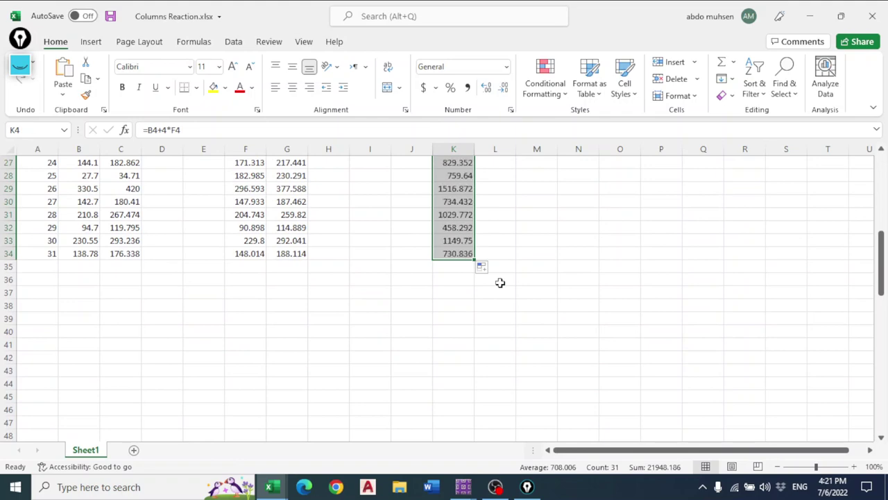
pyautogui.scroll(9, 524, 290)
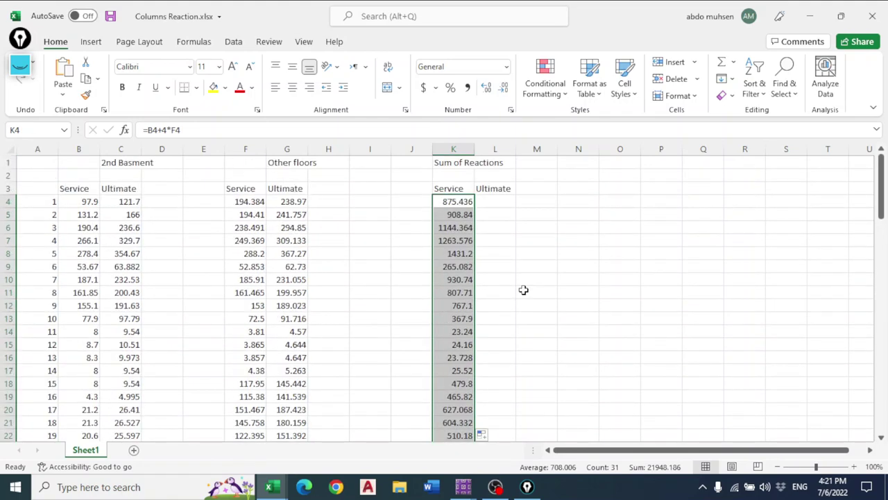
# Enter the formula =C4+4*G4 in L4 to sum the ultimate reactions of the first column
pyautogui.click(497, 206)
pyautogui.write('=')
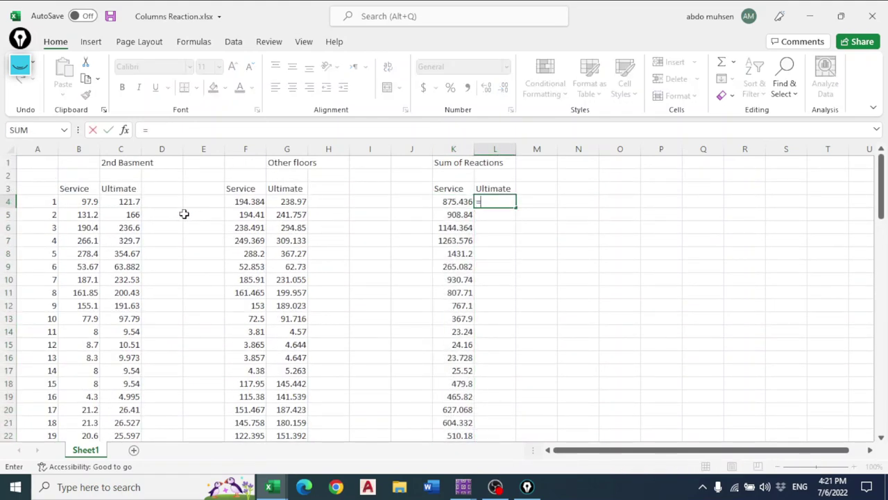
pyautogui.click(132, 201)
pyautogui.write('+')
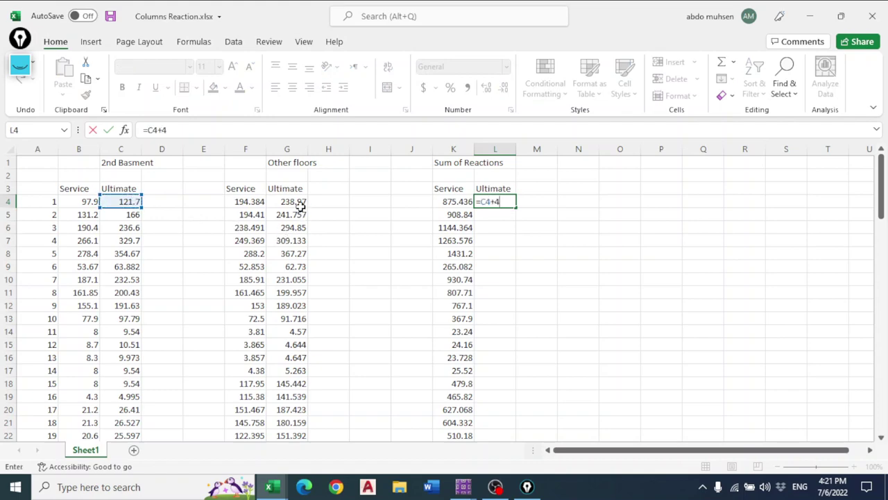
pyautogui.write('4*')
pyautogui.click(300, 205)
pyautogui.press('Return')
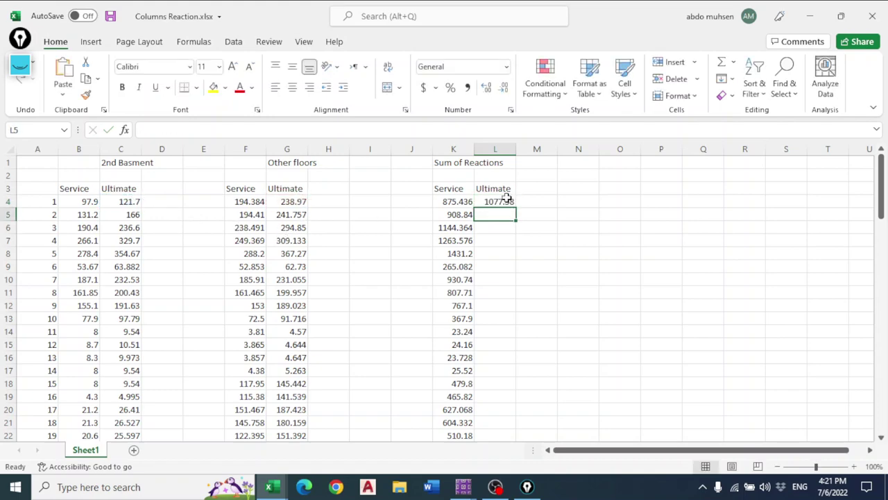
# Fill the ultimate sum formula from L4 down to L34 and check the filled rows
pyautogui.click(510, 201)
pyautogui.doubleClick(514, 205)
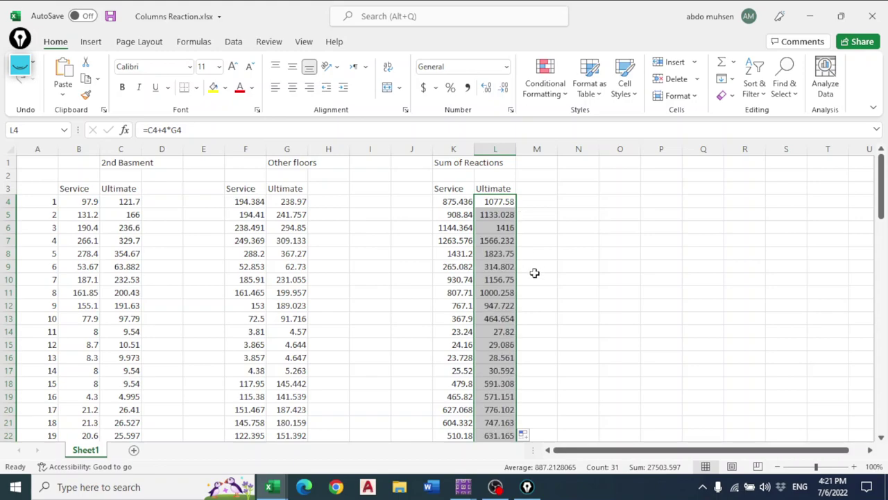
pyautogui.scroll(-9, 535, 277)
pyautogui.scroll(6, 538, 283)
pyautogui.scroll(3, 541, 286)
pyautogui.click(585, 239)
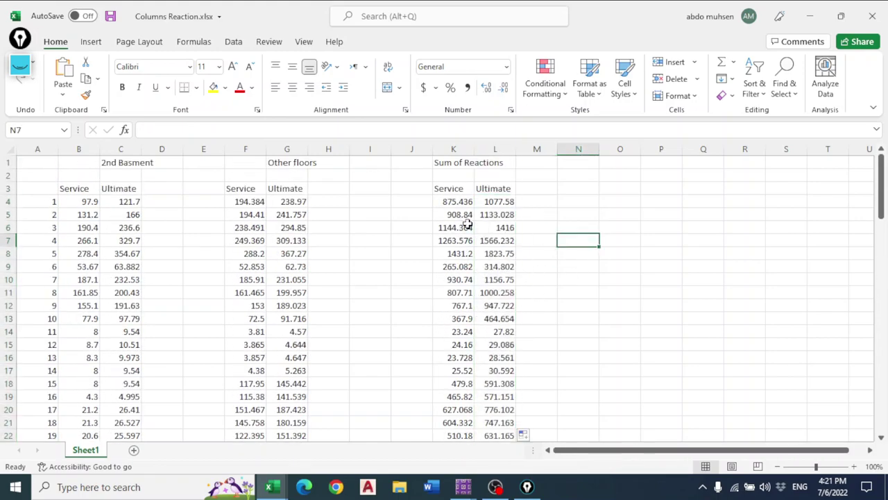
# Review the service and ultimate reactions of the first columns for both floor groups, along with the resulting sums
pyautogui.click(81, 203)
pyautogui.click(125, 203)
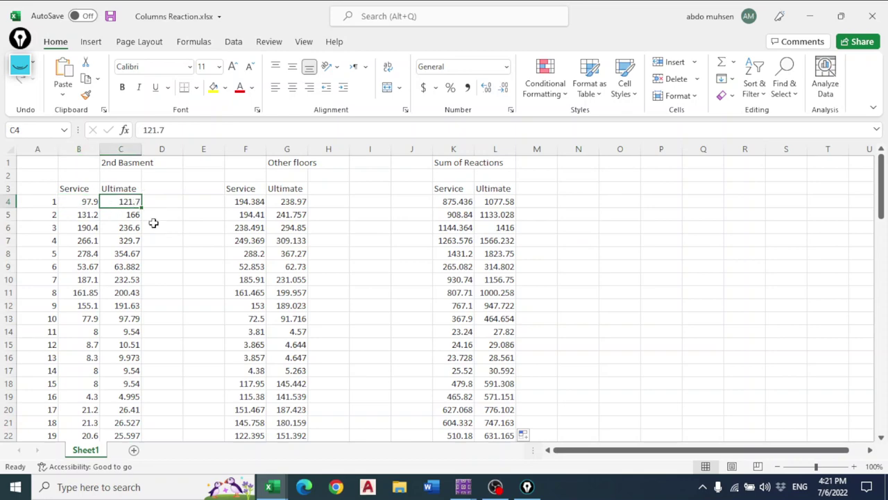
pyautogui.click(83, 216)
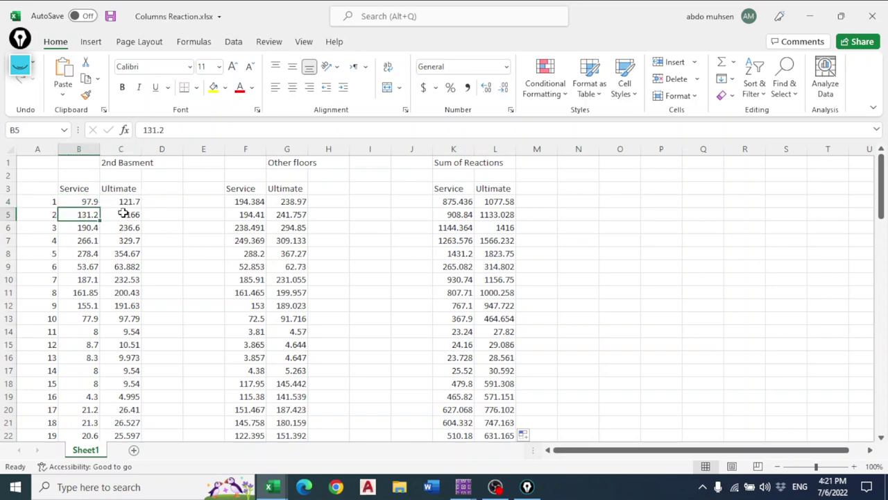
pyautogui.click(105, 215)
pyautogui.click(94, 228)
pyautogui.click(123, 228)
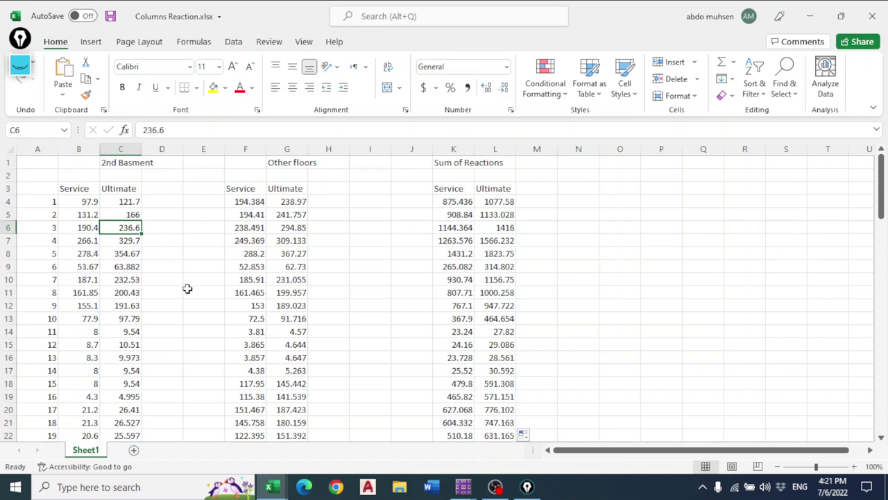
pyautogui.click(247, 228)
pyautogui.click(284, 229)
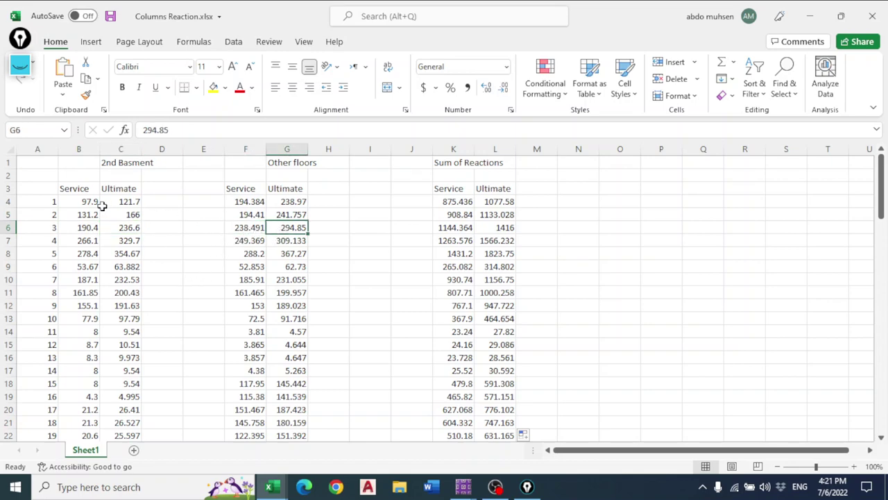
pyautogui.click(81, 203)
pyautogui.click(248, 204)
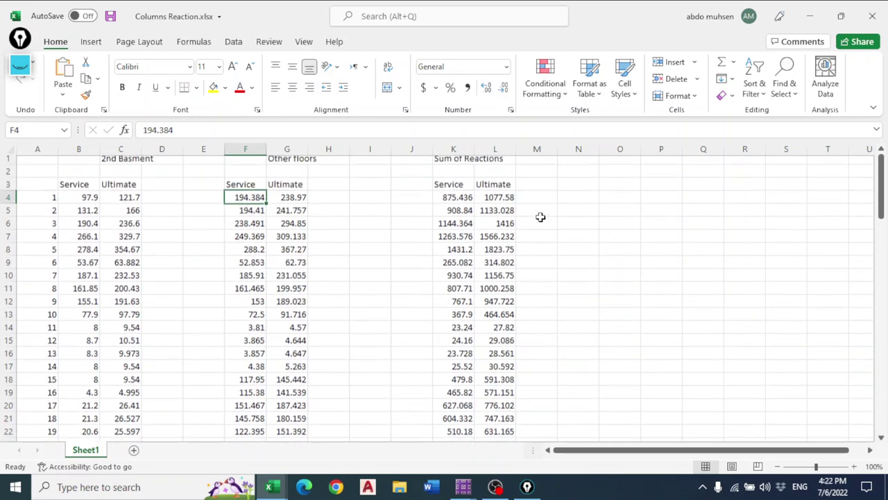
pyautogui.moveTo(450, 188); pyautogui.dragTo(501, 486)
pyautogui.scroll(5, 517, 290)
pyautogui.click(546, 243)
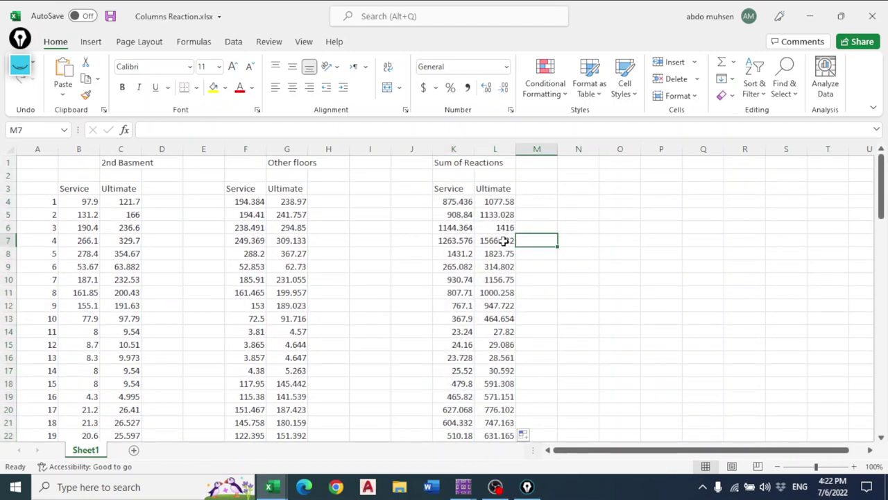
# Copy the summed ultimate reactions in L4:L34 and switch to the workbook Column.xlsx
pyautogui.moveTo(501, 201); pyautogui.dragTo(504, 423)
pyautogui.hotkey('ctrl', 'c')
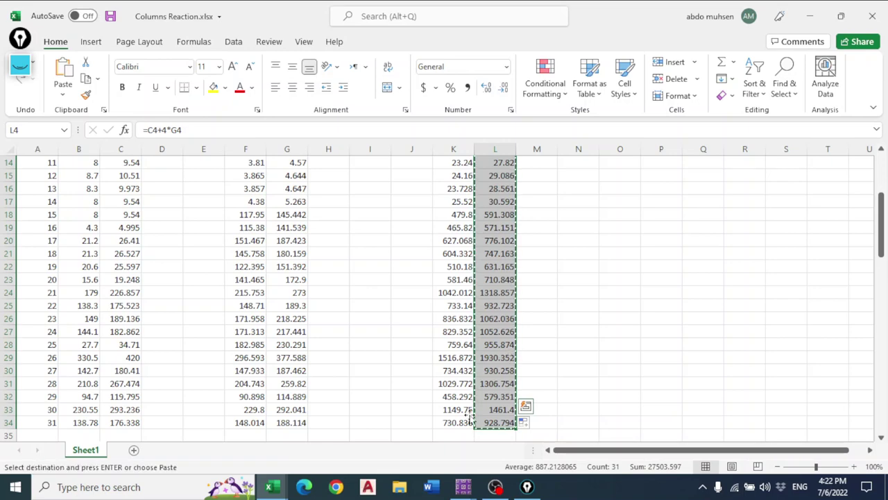
pyautogui.click(276, 489)
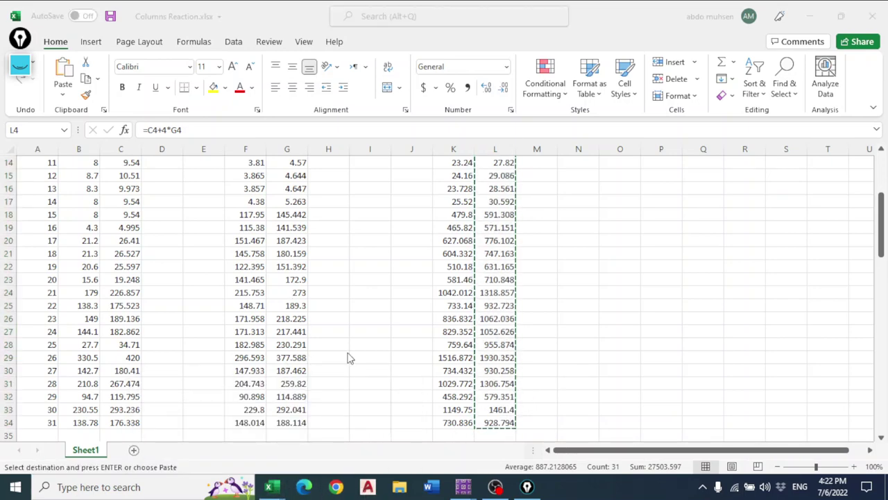
pyautogui.scroll(2, 383, 342)
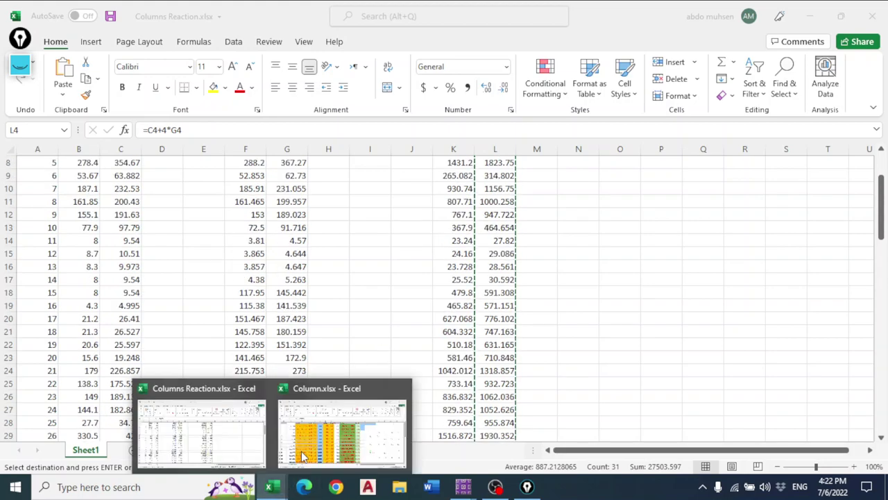
pyautogui.moveTo(271, 486)
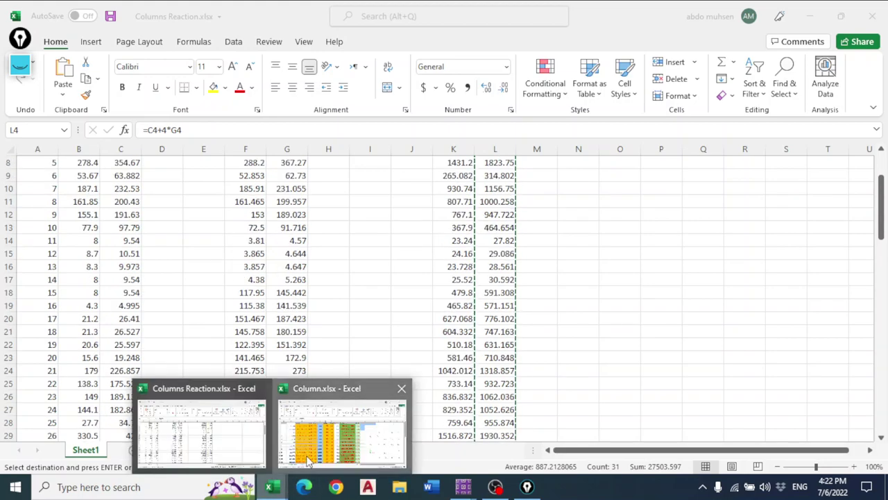
pyautogui.click(339, 430)
# Paste the copied ultimate sums as values only into the Pu(KN) column starting at D2, undoing the plain paste
pyautogui.moveTo(161, 180); pyautogui.dragTo(163, 236)
pyautogui.hotkey('ctrl', 'v')
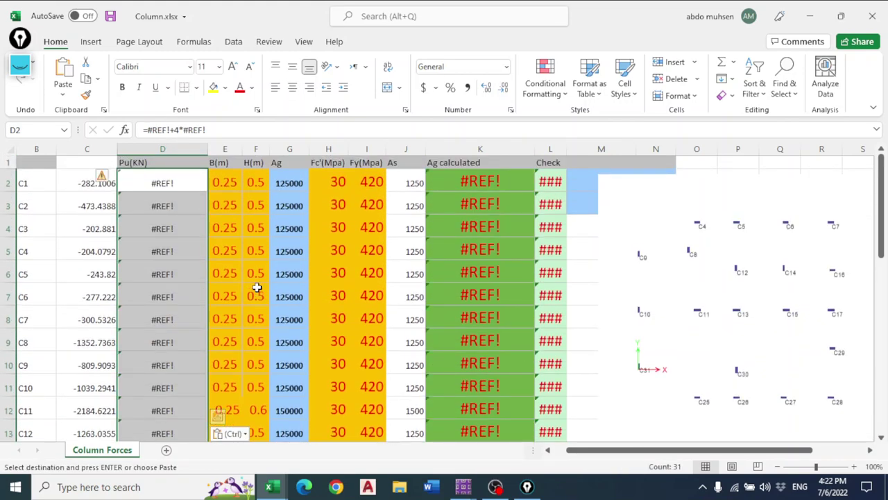
pyautogui.hotkey('ctrl', 'v')
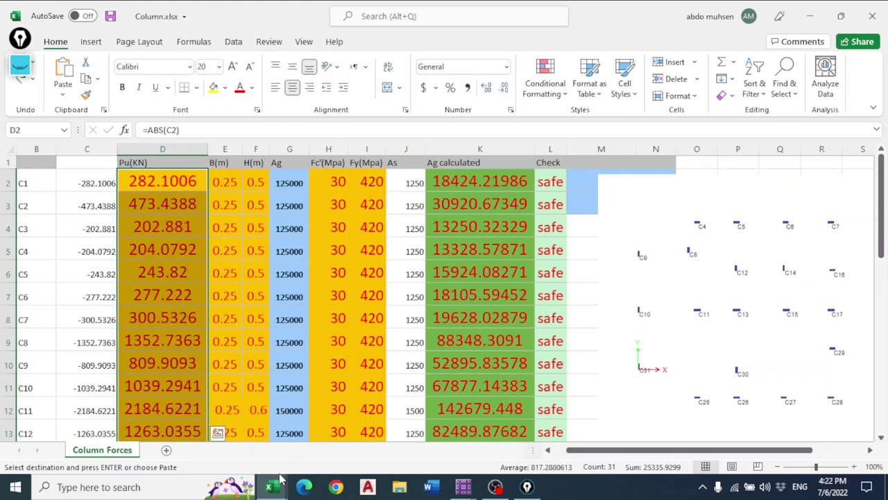
pyautogui.rightClick(154, 174)
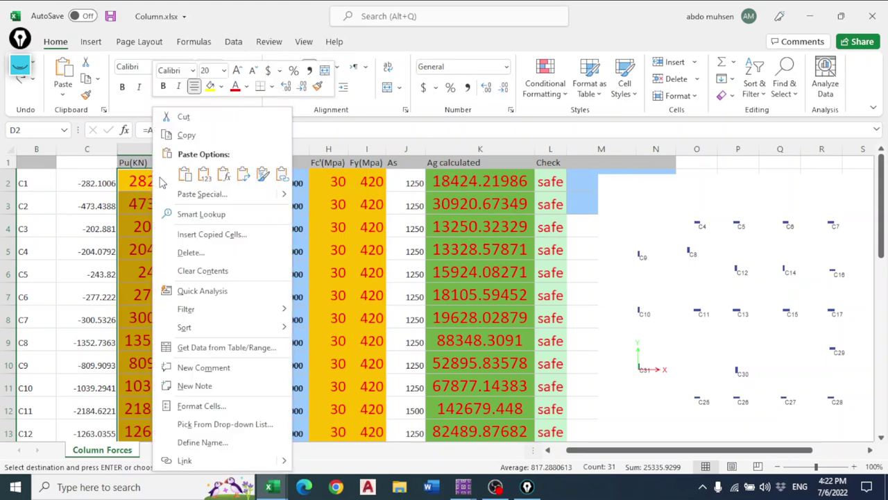
pyautogui.click(202, 177)
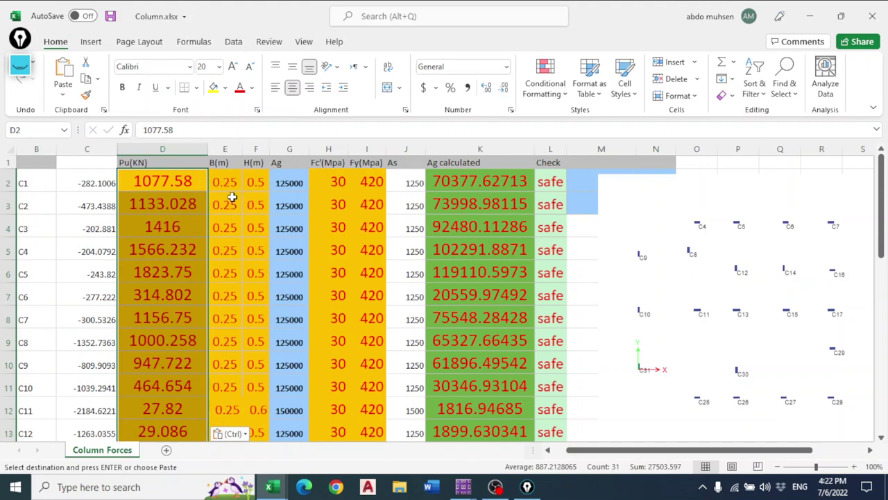
pyautogui.click(232, 197)
# Switch to the SAFE 2016 model "2nd basment" and look up its defined column properties
pyautogui.click(458, 489)
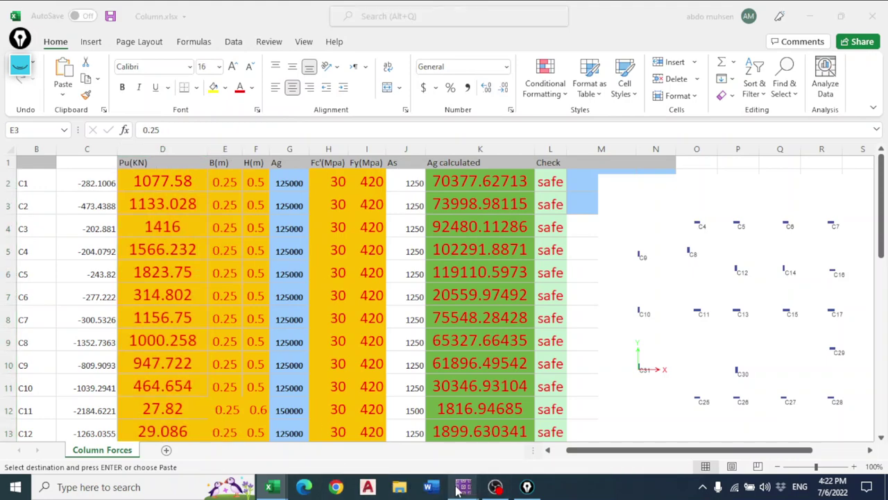
pyautogui.click(439, 446)
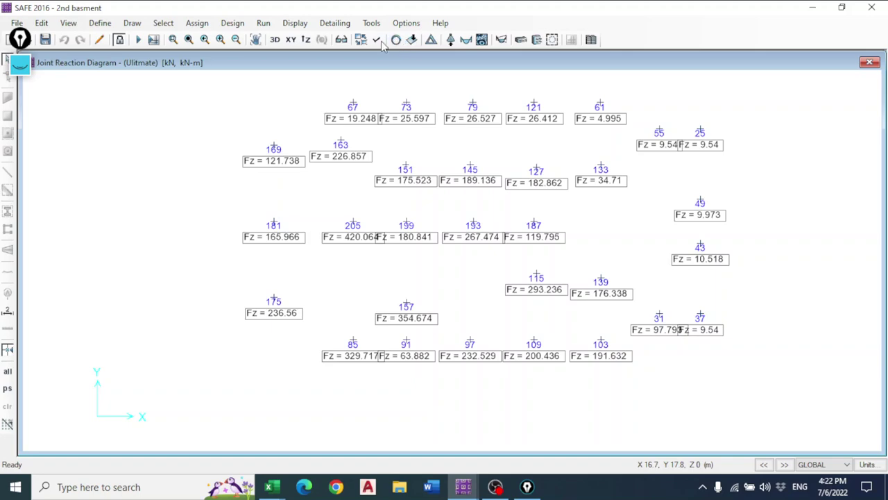
pyautogui.click(377, 39)
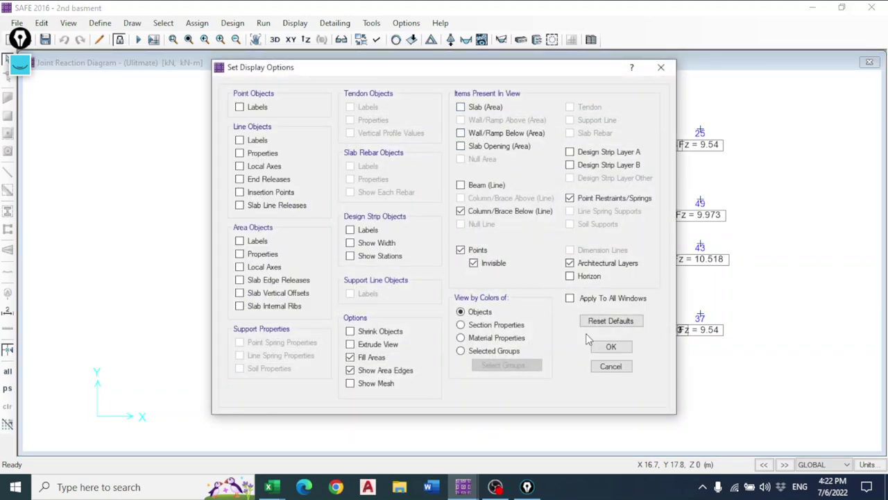
pyautogui.click(610, 346)
pyautogui.click(100, 23)
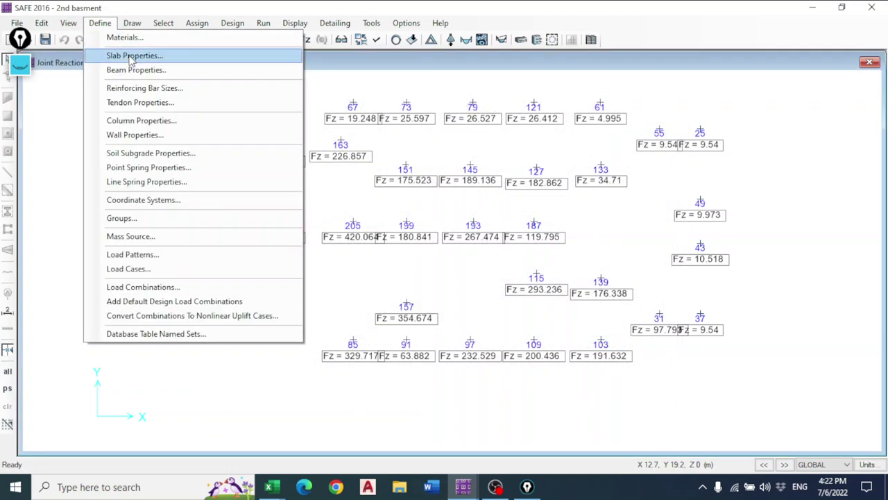
pyautogui.click(149, 121)
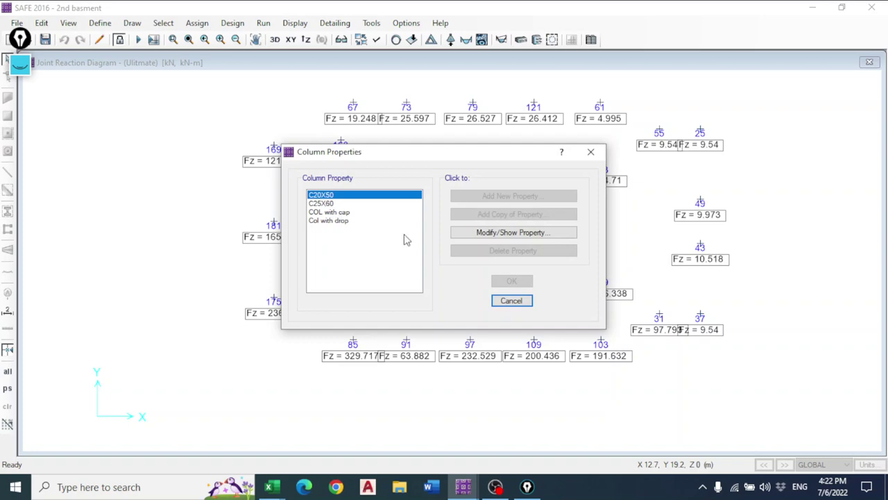
pyautogui.click(591, 151)
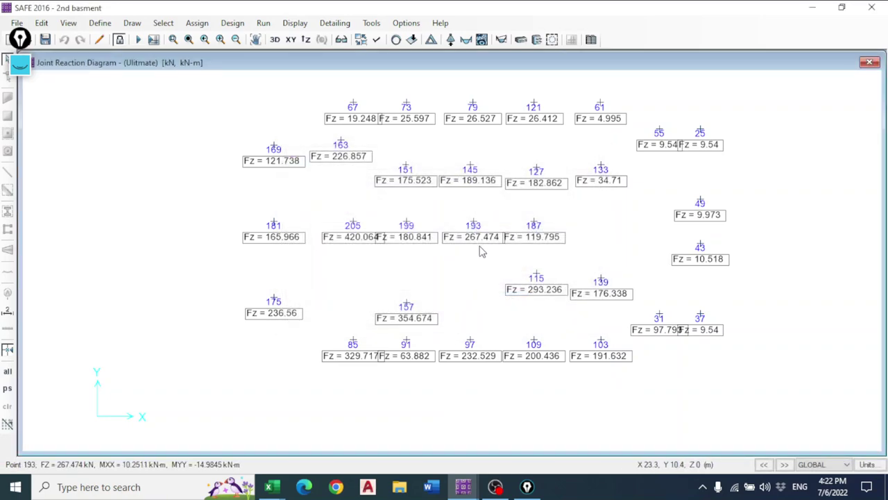
# Clear the joint reaction diagram and return to the plain plan view, leaving the display options unchanged
pyautogui.click(376, 40)
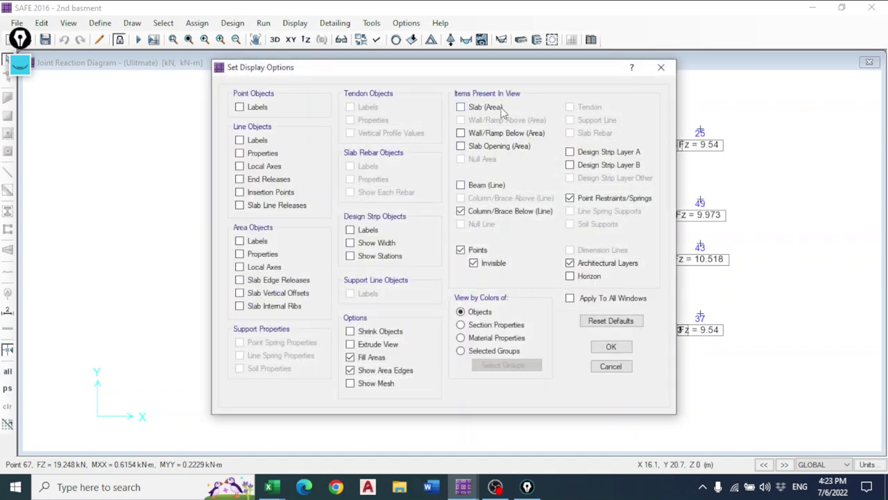
pyautogui.click(661, 68)
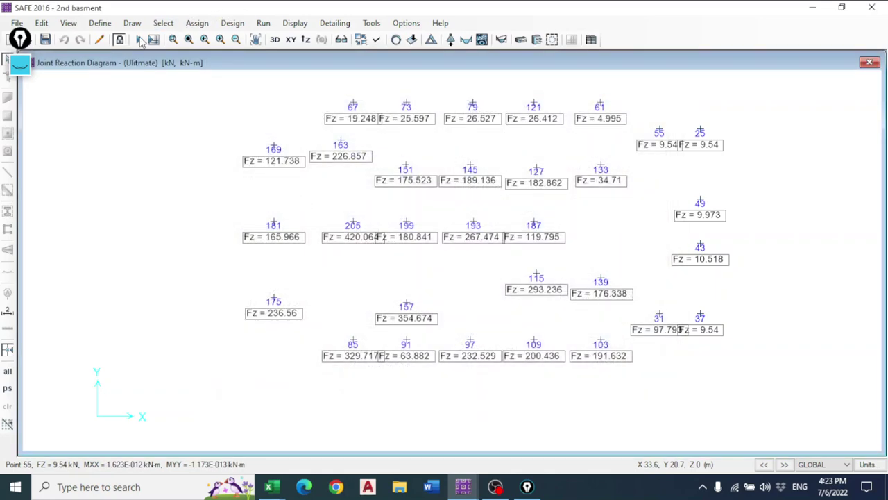
pyautogui.click(403, 39)
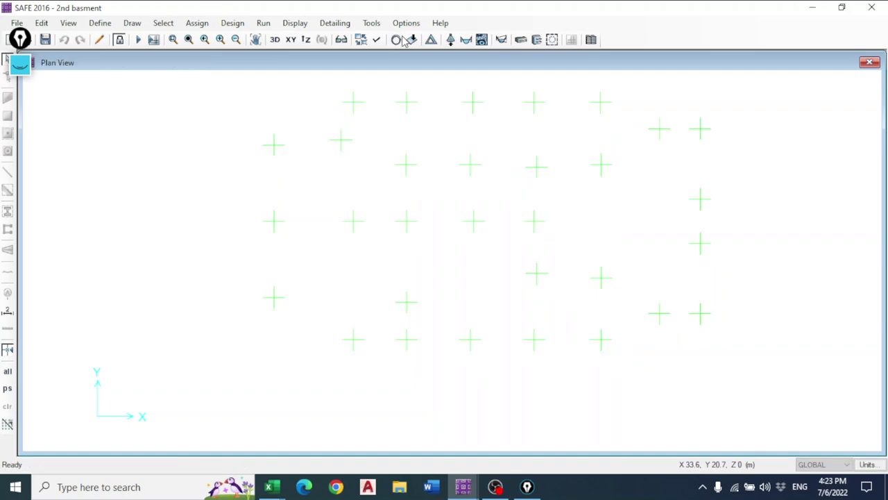
pyautogui.click(375, 40)
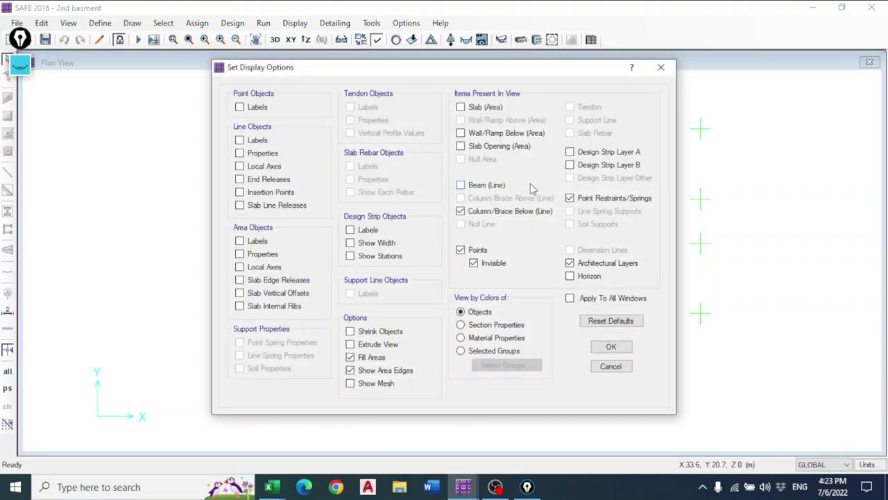
pyautogui.click(662, 67)
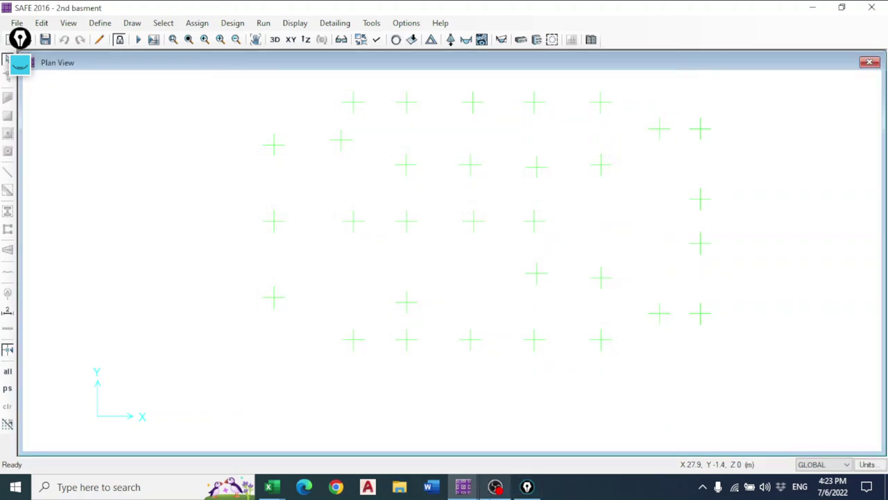
# Try to open the object information of the second support point in the plan's uppermost row
pyautogui.click(407, 103)
pyautogui.rightClick(413, 104)
pyautogui.click(409, 105)
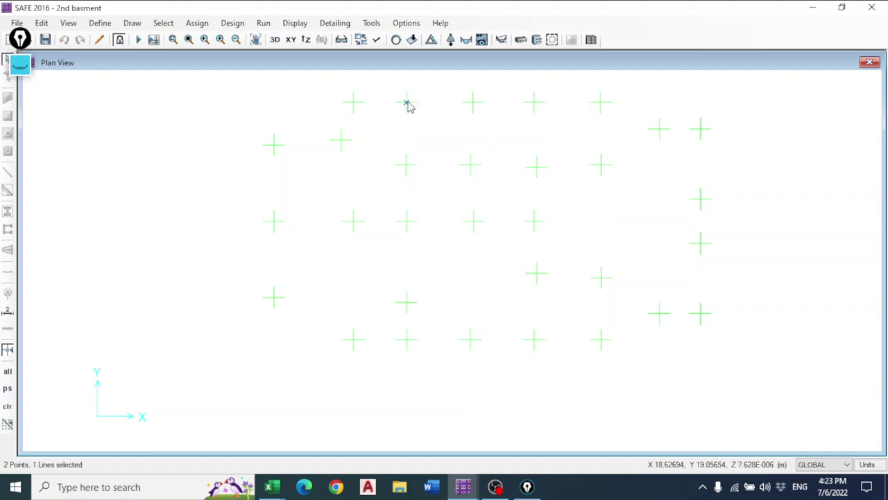
pyautogui.rightClick(408, 102)
pyautogui.click(407, 106)
pyautogui.rightClick(407, 106)
pyautogui.click(407, 105)
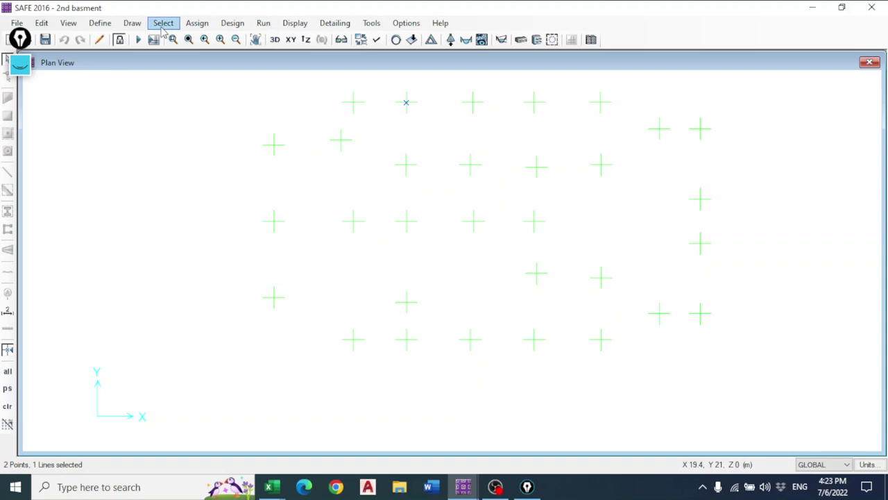
# Display the slabs, walls, beams and slab openings in plan, and inspect the geometry of the column point near the slab's upper-left corner
pyautogui.click(378, 41)
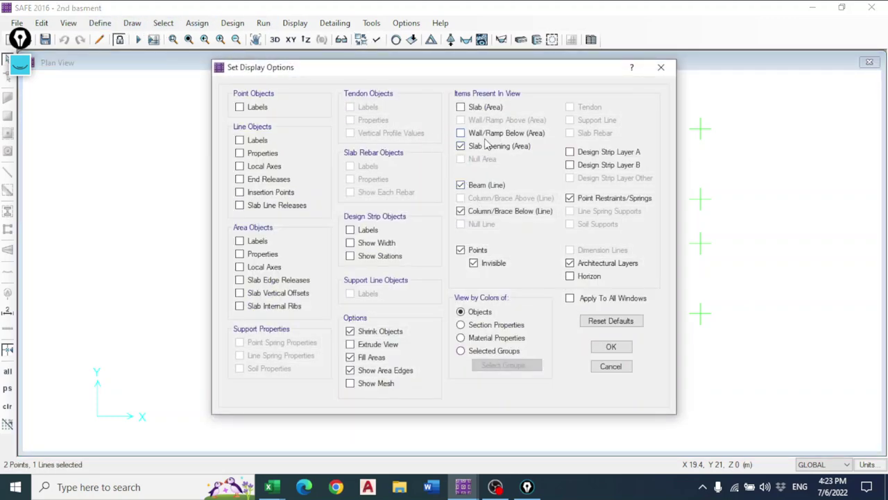
pyautogui.click(611, 347)
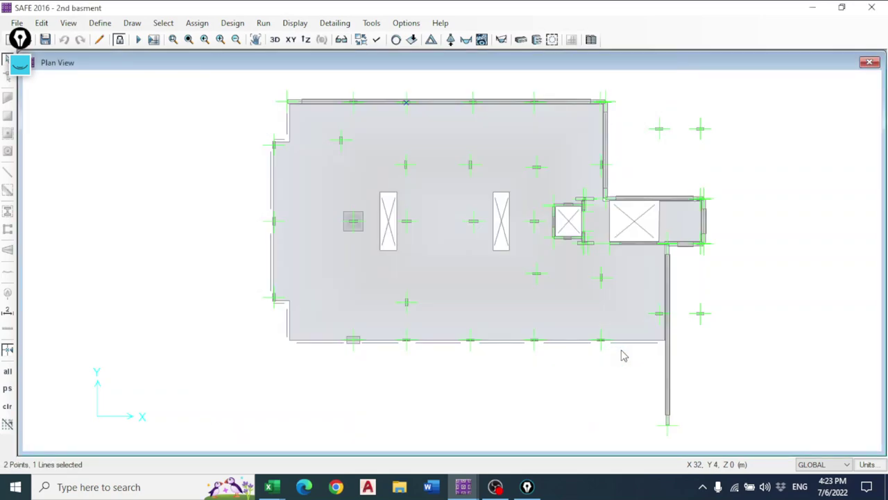
pyautogui.scroll(4, 419, 109)
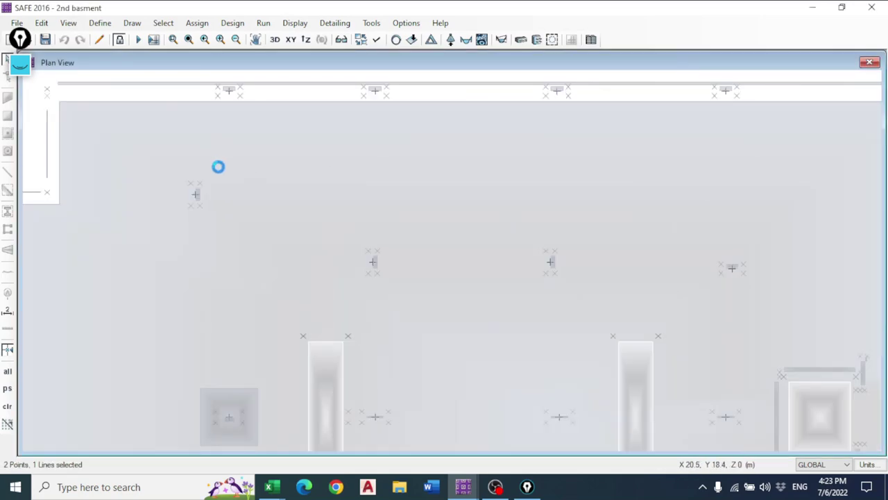
pyautogui.moveTo(217, 167); pyautogui.dragTo(323, 160, button='middle')
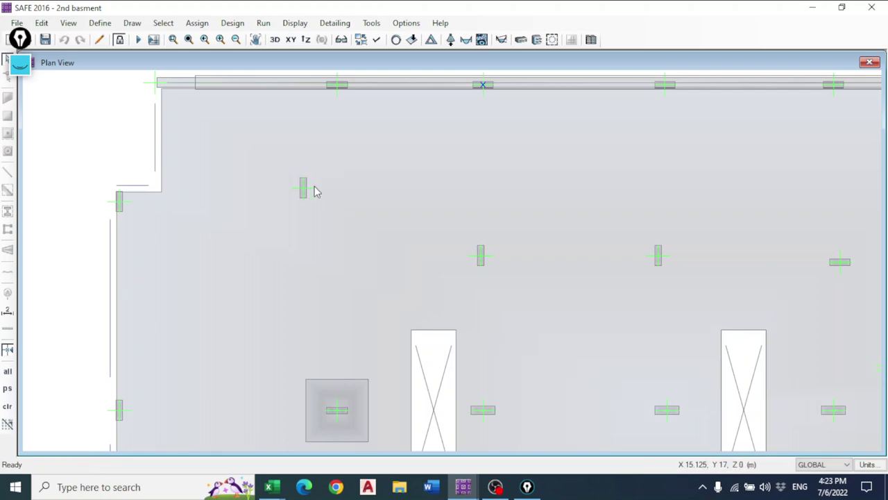
pyautogui.click(309, 192)
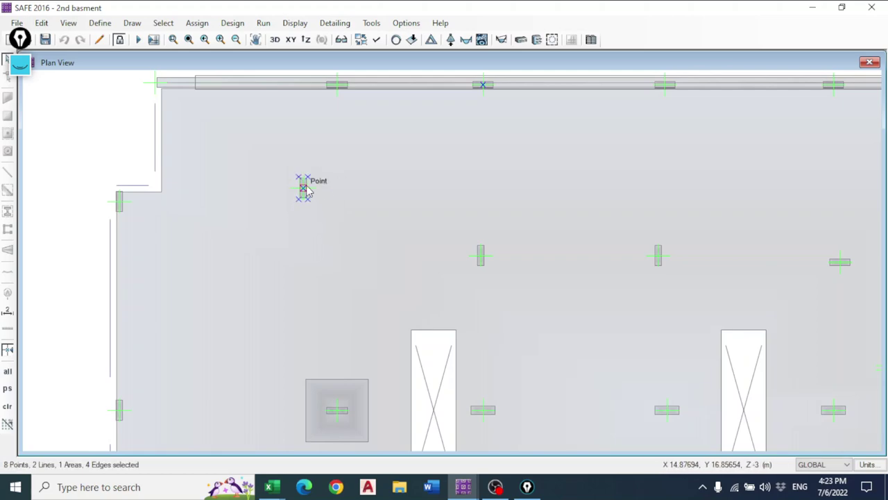
pyautogui.rightClick(308, 193)
pyautogui.click(351, 130)
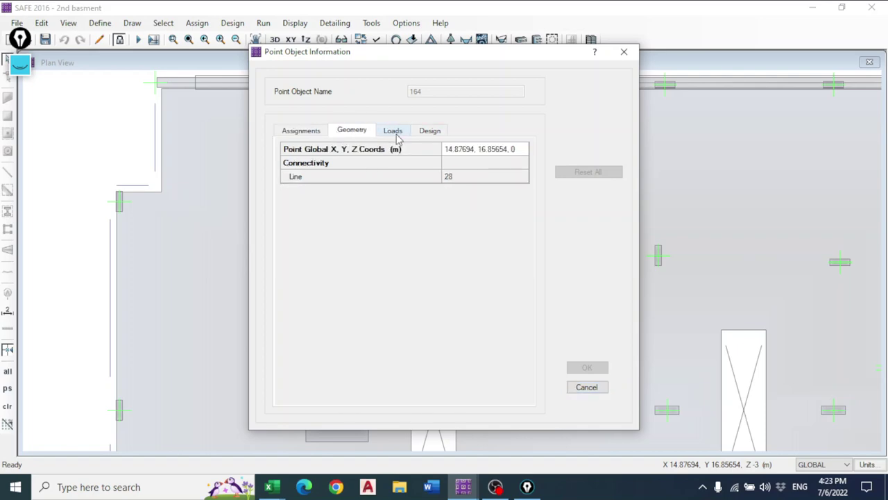
pyautogui.click(624, 52)
# Select all columns that have the column property C20X50
pyautogui.click(198, 23)
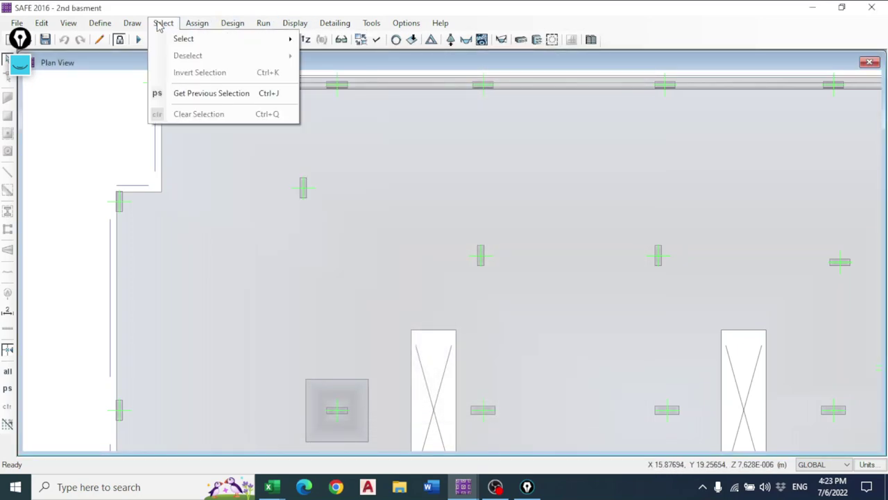
pyautogui.click(163, 22)
pyautogui.click(163, 23)
pyautogui.moveTo(184, 38)
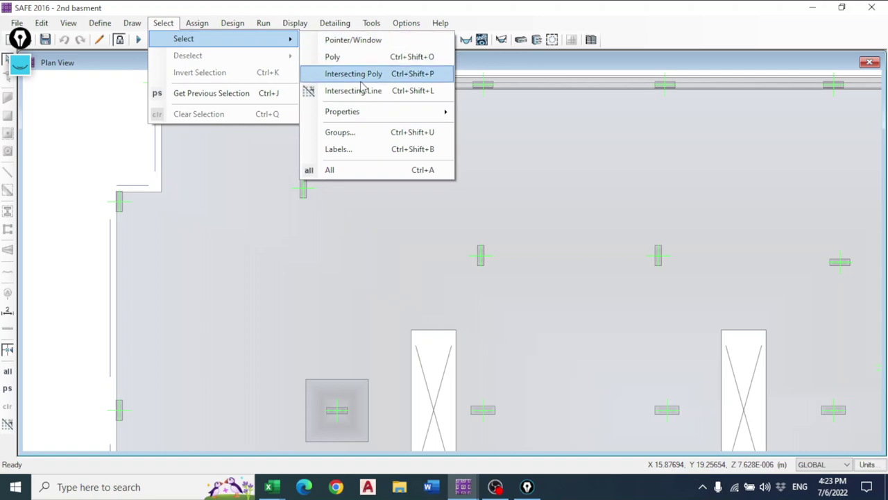
pyautogui.moveTo(367, 112)
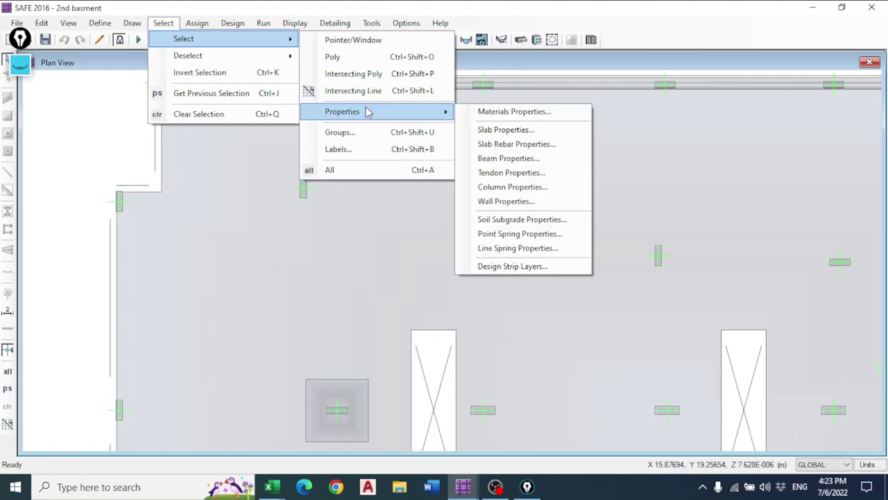
pyautogui.click(499, 187)
pyautogui.click(379, 193)
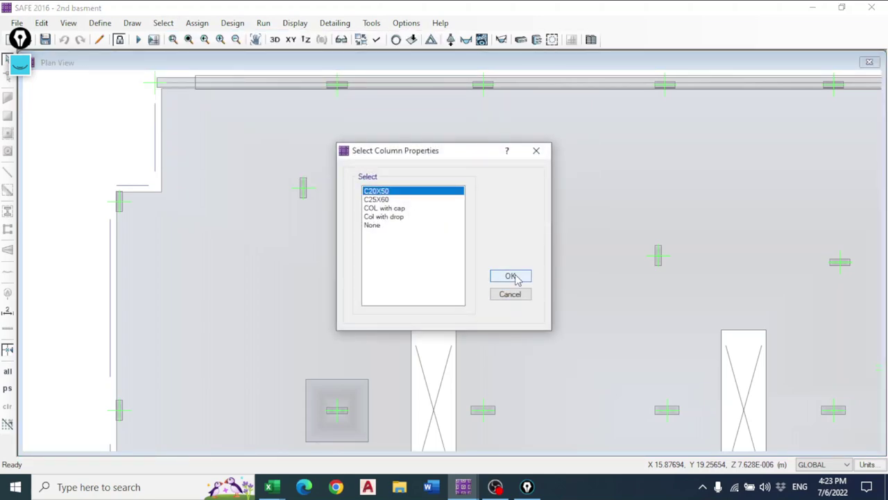
pyautogui.click(510, 276)
# Show only the selected C20X50 column objects in the plan view
pyautogui.scroll(-2, 417, 246)
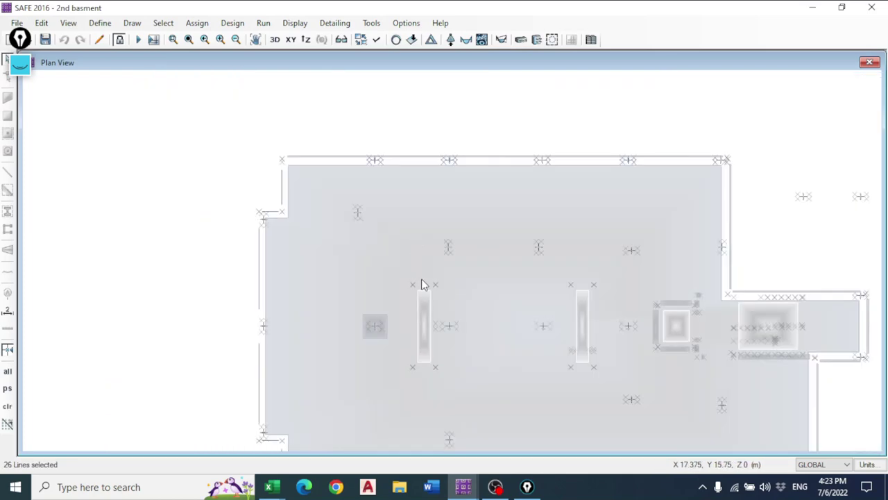
pyautogui.moveTo(418, 280); pyautogui.dragTo(296, 200, button='middle')
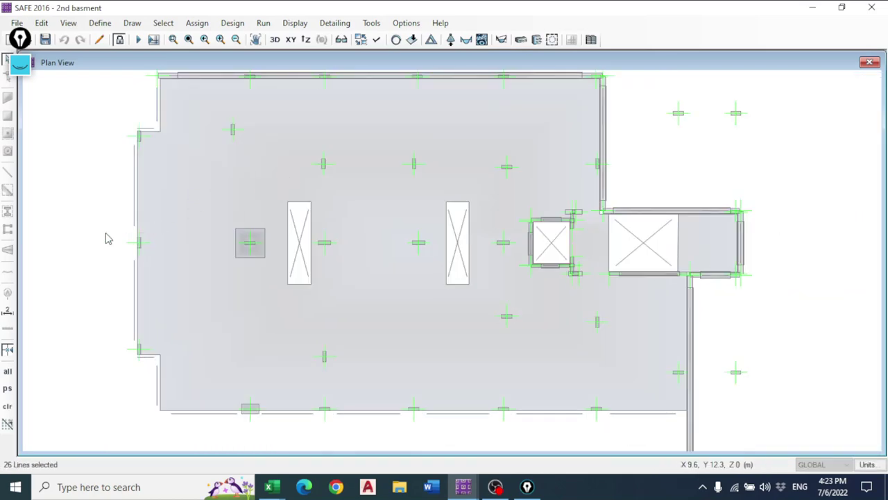
pyautogui.rightClick(85, 228)
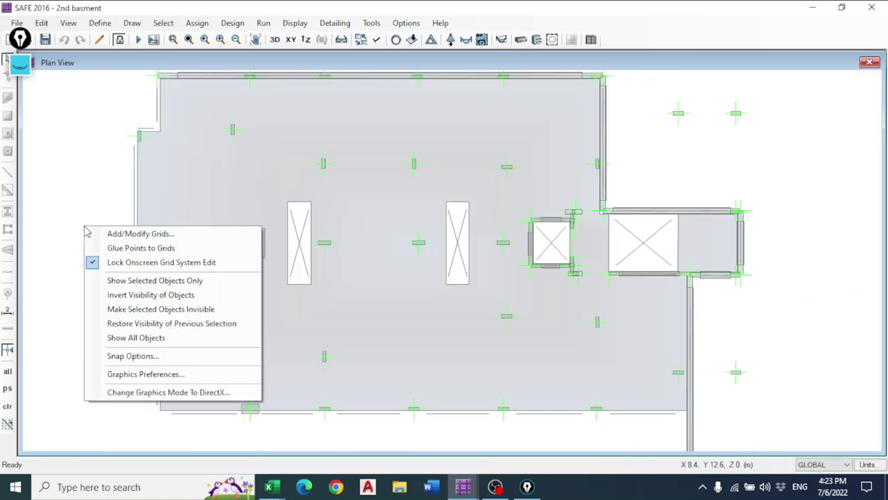
pyautogui.click(141, 281)
pyautogui.scroll(-1, 314, 290)
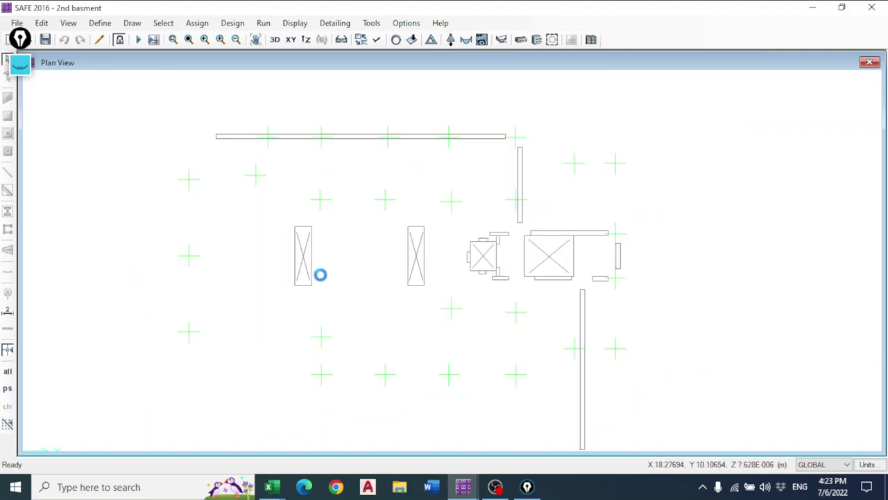
pyautogui.moveTo(208, 251); pyautogui.dragTo(247, 231, button='middle')
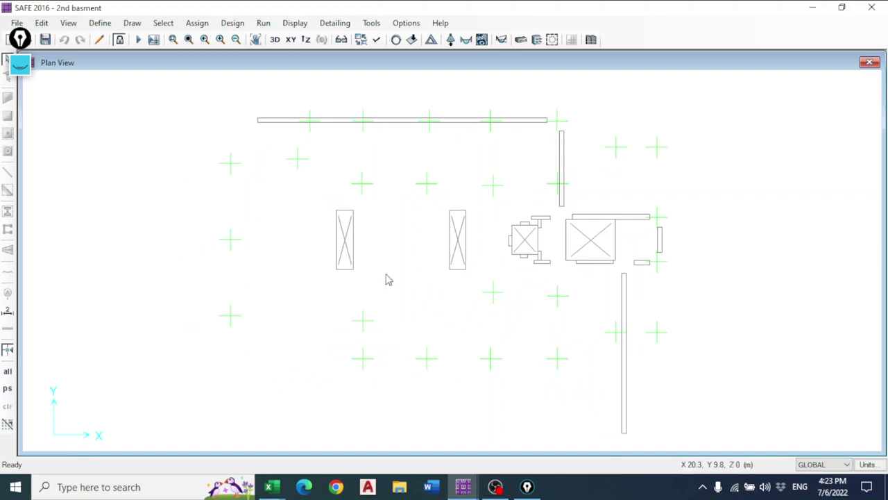
# Display the tabulated Fz point reactions for the load combination Ulitmate
pyautogui.click(451, 40)
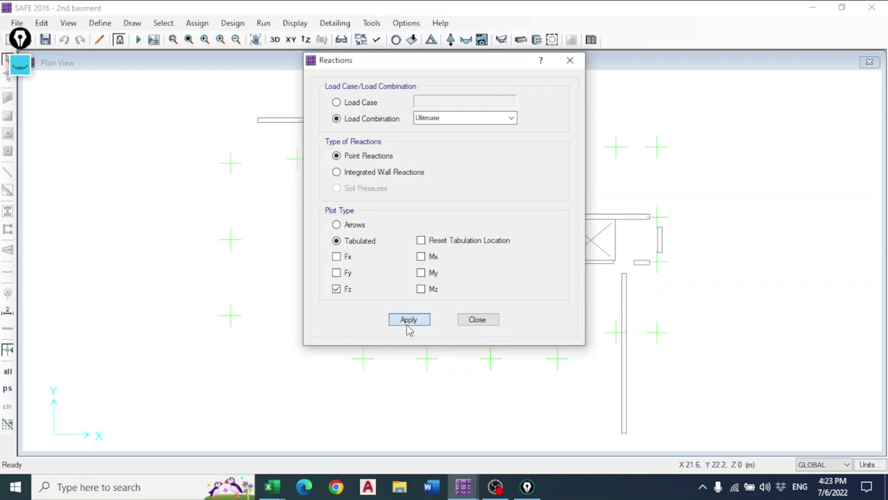
pyautogui.click(409, 320)
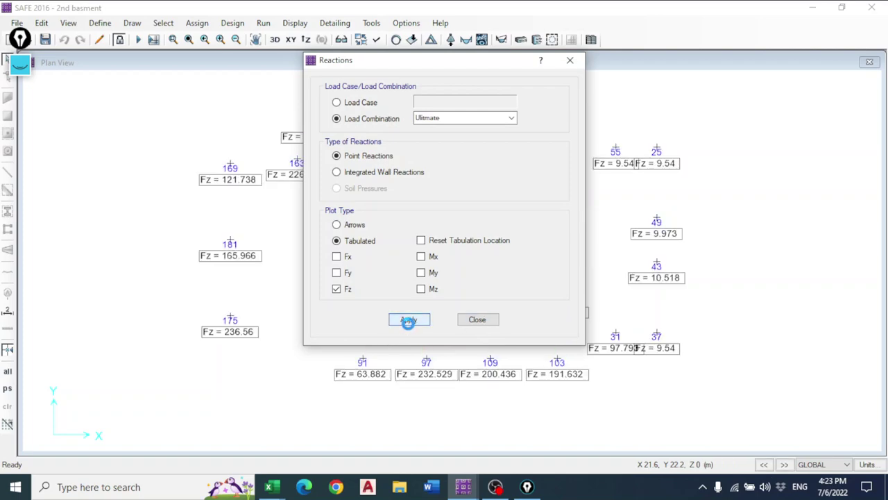
pyautogui.click(475, 322)
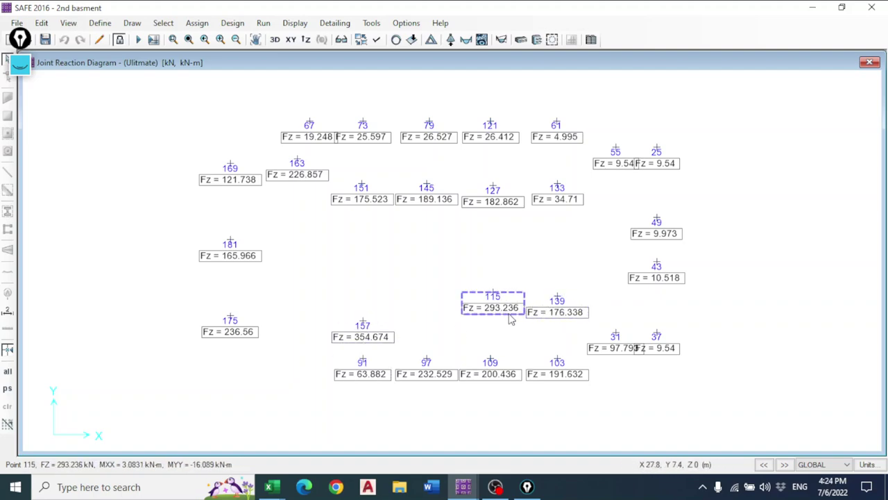
# Switch back to Column.xlsx and review the last columns' checks, including the Pu and width B of column C30
pyautogui.click(462, 486)
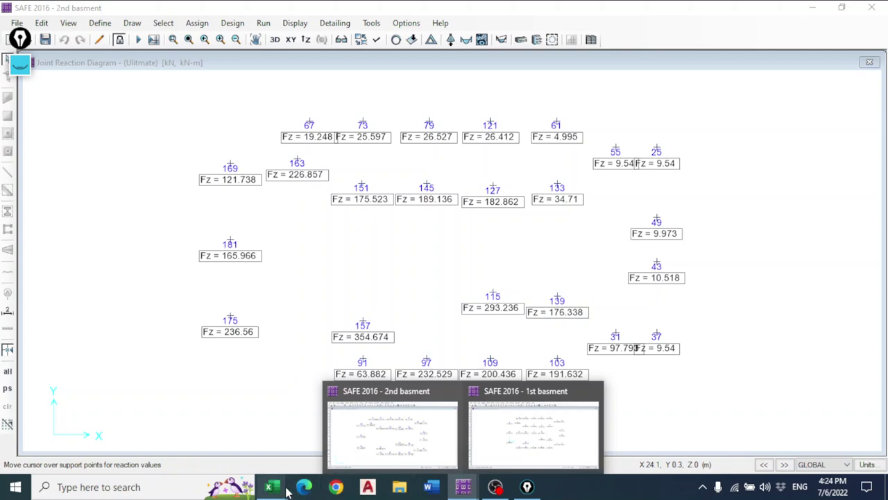
pyautogui.moveTo(271, 485)
pyautogui.click(315, 455)
pyautogui.scroll(-8, 308, 363)
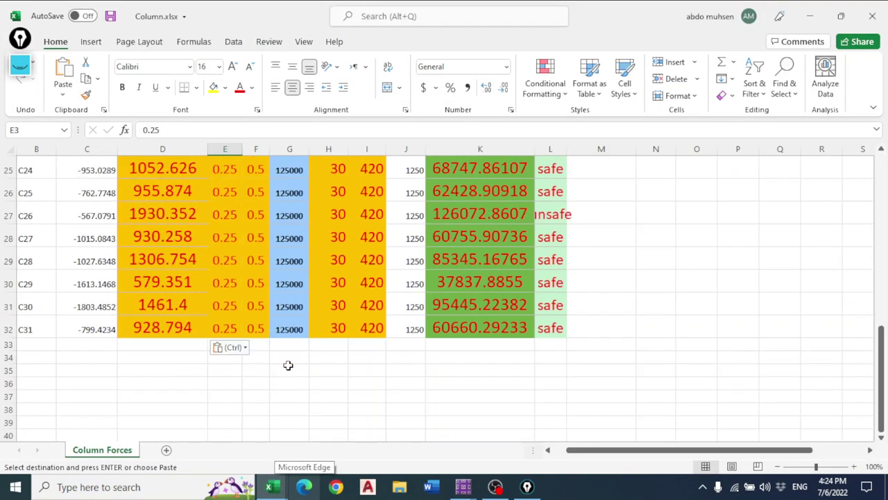
pyautogui.scroll(1, 287, 367)
pyautogui.click(174, 397)
pyautogui.hotkey('ctrl', 'v')
pyautogui.click(170, 373)
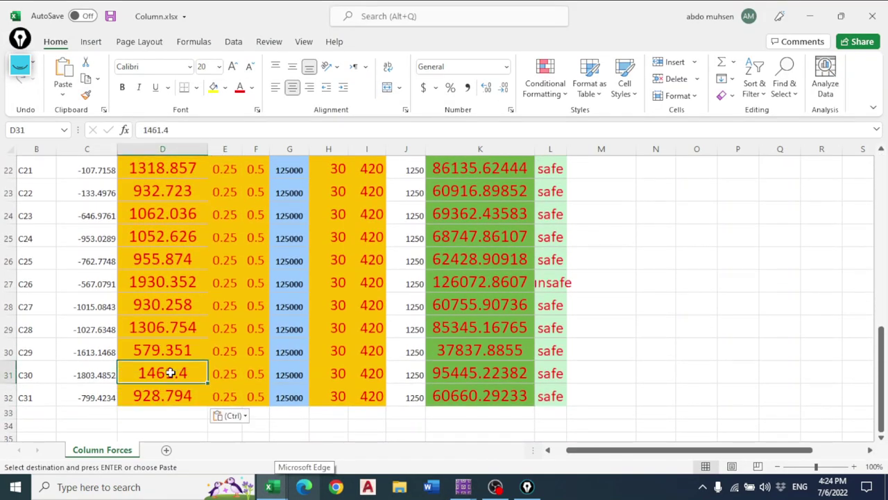
pyautogui.click(227, 373)
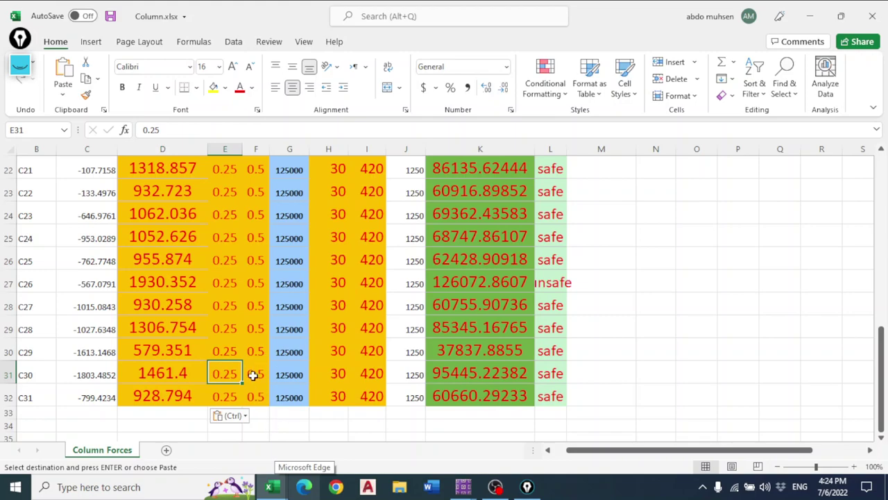
# Examine the height H of column C30 and the safe/unsafe check results throughout the Column Forces sheet
pyautogui.click(254, 374)
pyautogui.click(242, 373)
pyautogui.click(254, 373)
pyautogui.scroll(7, 312, 236)
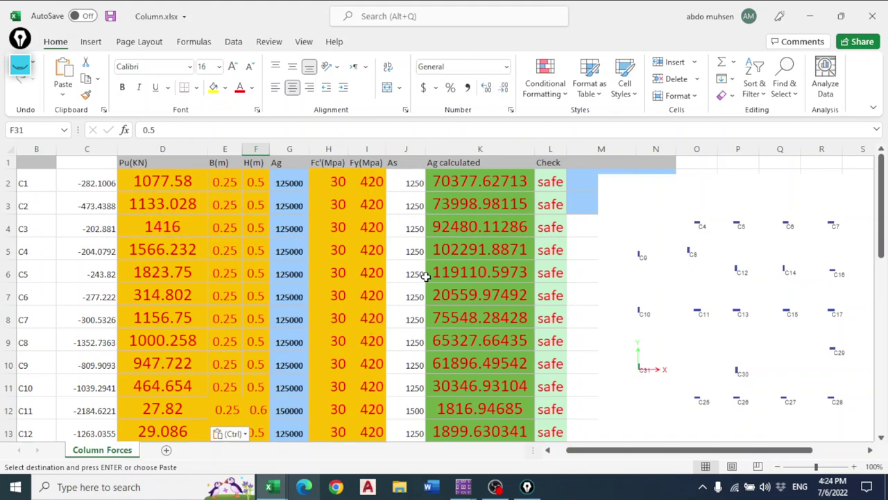
pyautogui.scroll(-9, 426, 276)
pyautogui.scroll(1, 462, 321)
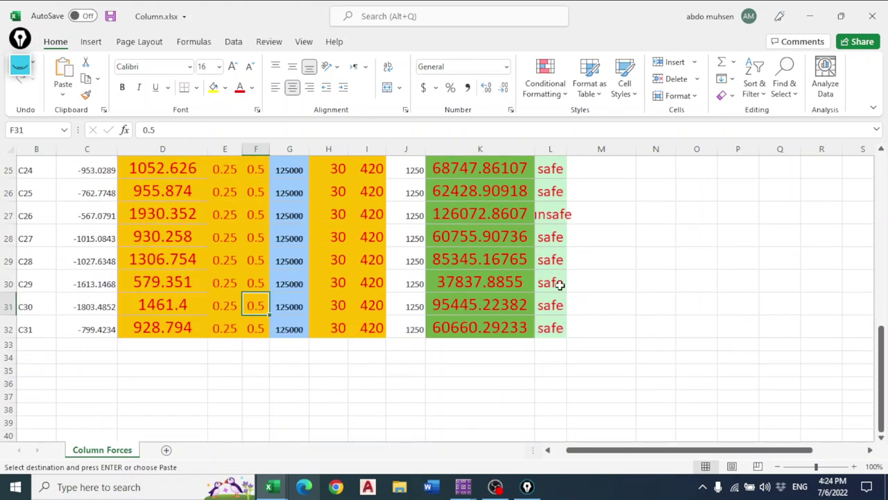
pyautogui.moveTo(559, 285); pyautogui.dragTo(531, 337)
pyautogui.hotkey('ctrl', 'v')
pyautogui.click(635, 303)
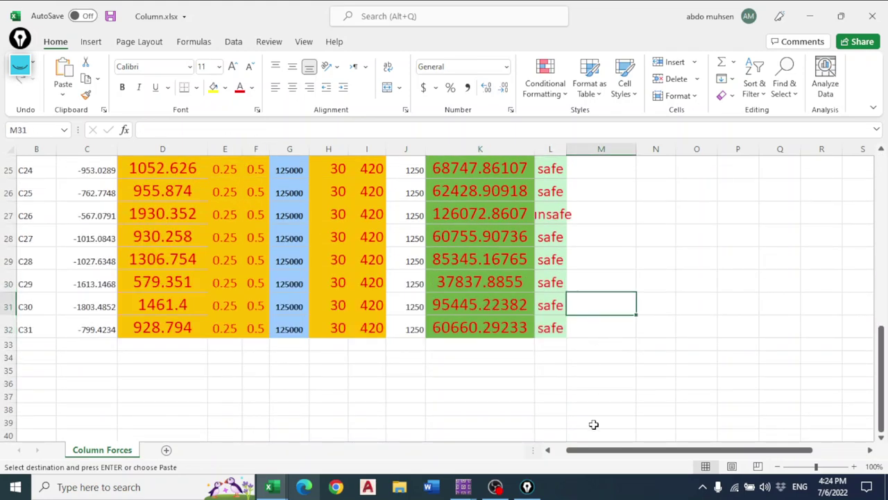
pyautogui.click(495, 487)
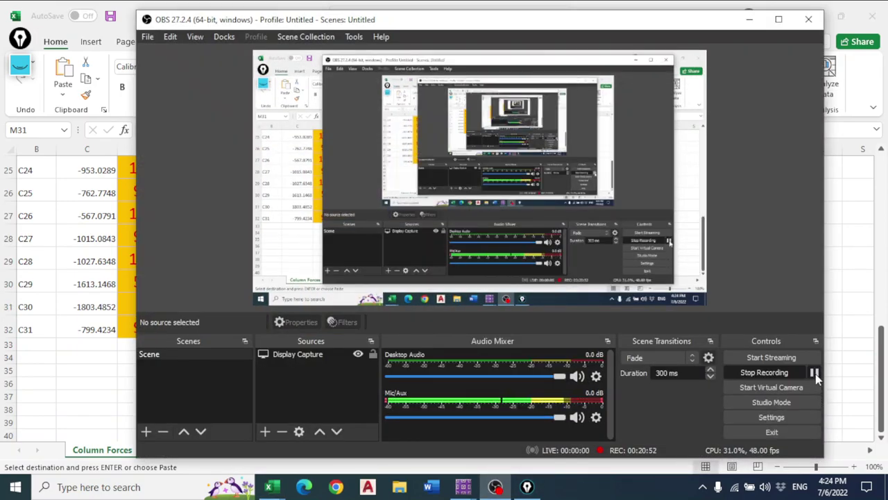
pyautogui.click(814, 373)
pyautogui.click(750, 21)
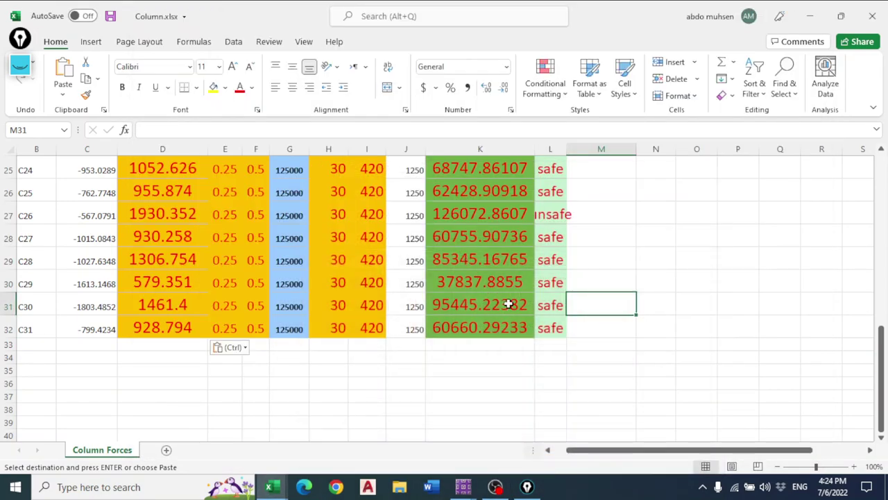
# Examine column C26's row from Pu to its check result and compare it with the checks of the other columns
pyautogui.scroll(1, 534, 298)
pyautogui.keyDown('shift'); pyautogui.click(60, 394); pyautogui.keyUp('shift')
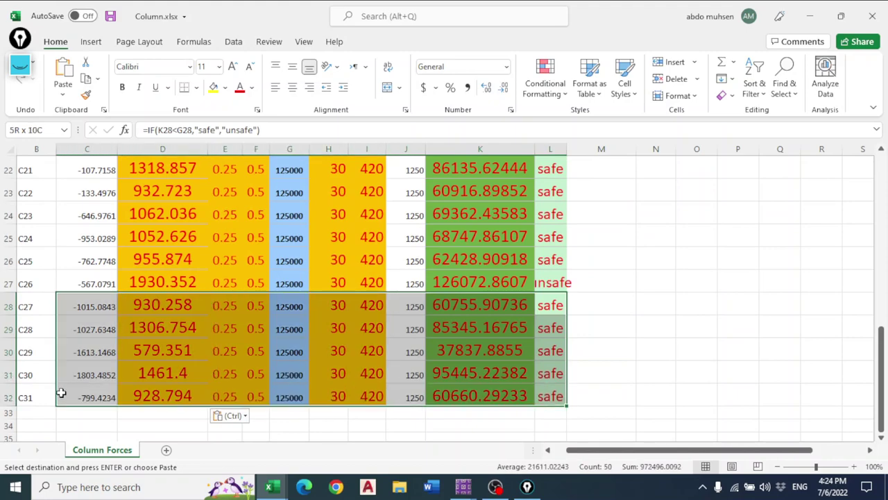
pyautogui.click(686, 326)
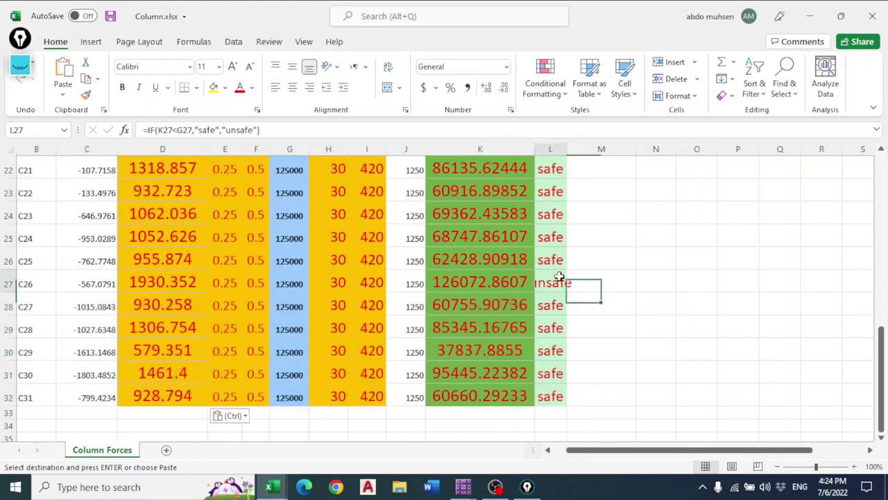
pyautogui.moveTo(561, 284); pyautogui.dragTo(34, 270)
pyautogui.scroll(7, 535, 285)
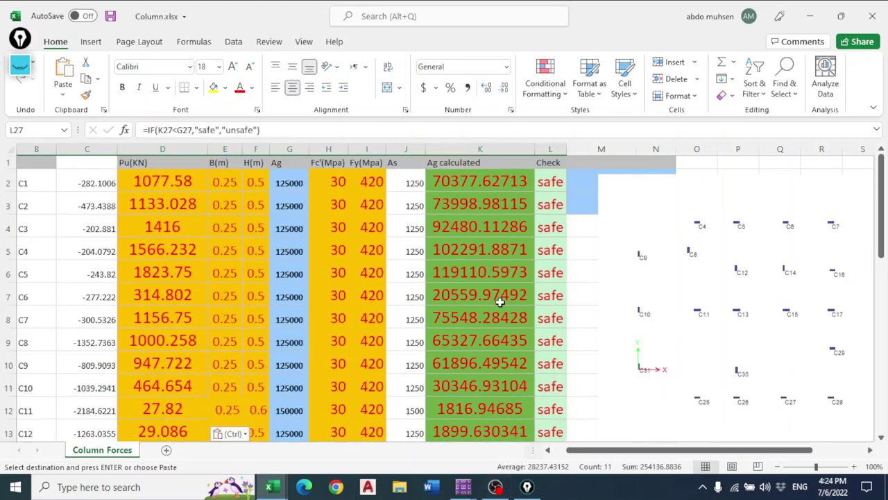
pyautogui.scroll(-7, 553, 278)
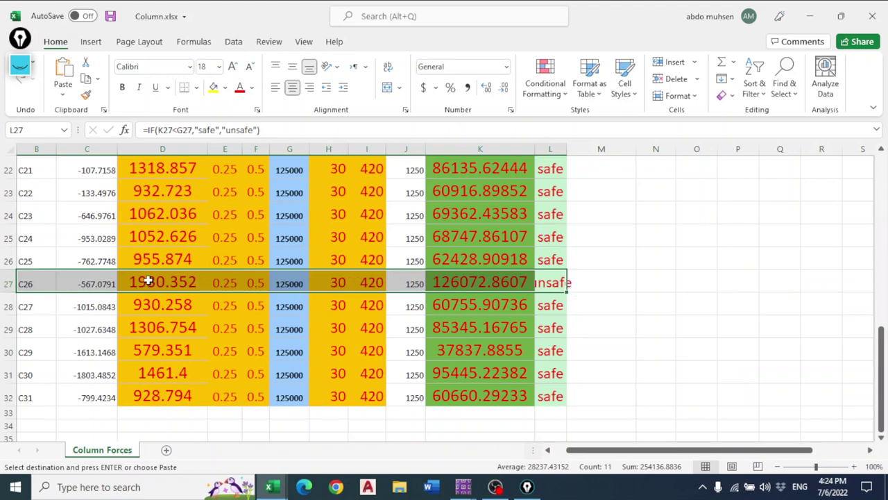
pyautogui.moveTo(151, 283); pyautogui.dragTo(520, 285)
pyautogui.click(547, 283)
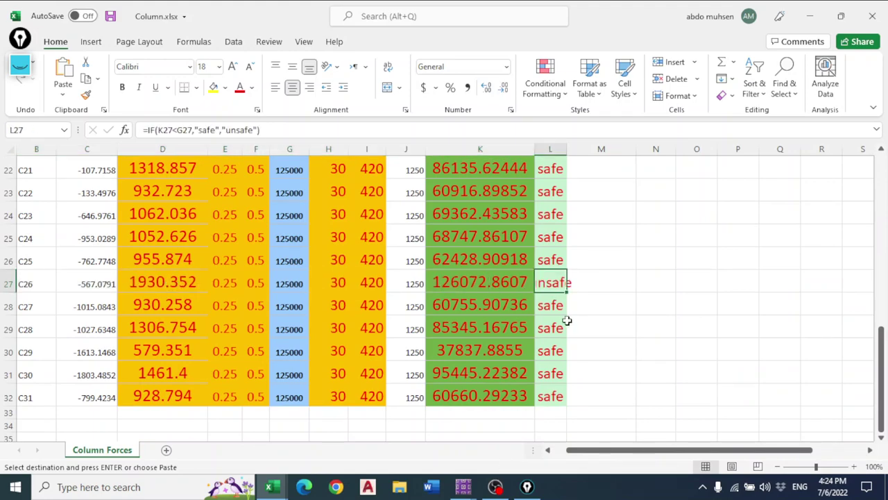
pyautogui.scroll(7, 568, 326)
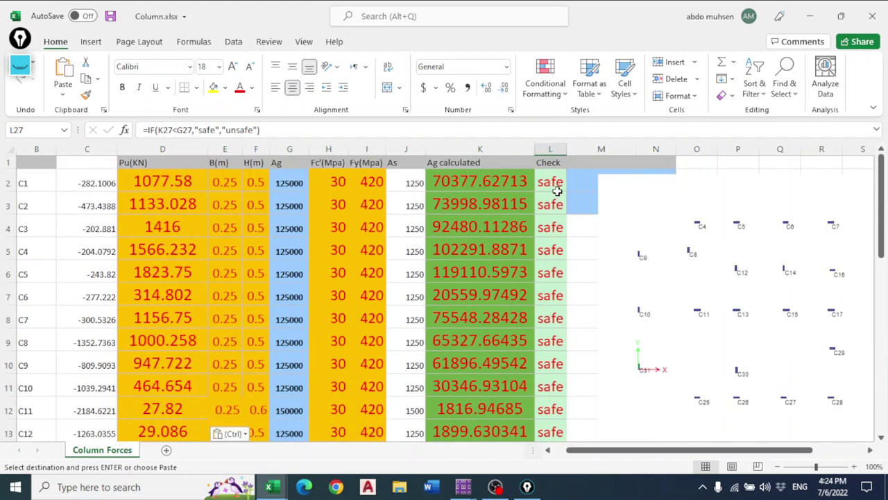
pyautogui.scroll(-6, 552, 208)
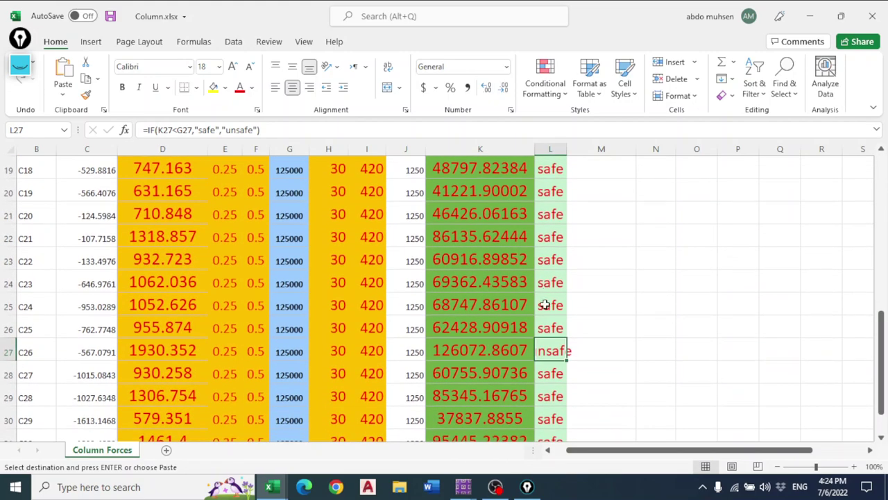
# Set the section of column C26 to a width B of 0.3 m and a height H of 0.6 m
pyautogui.click(529, 353)
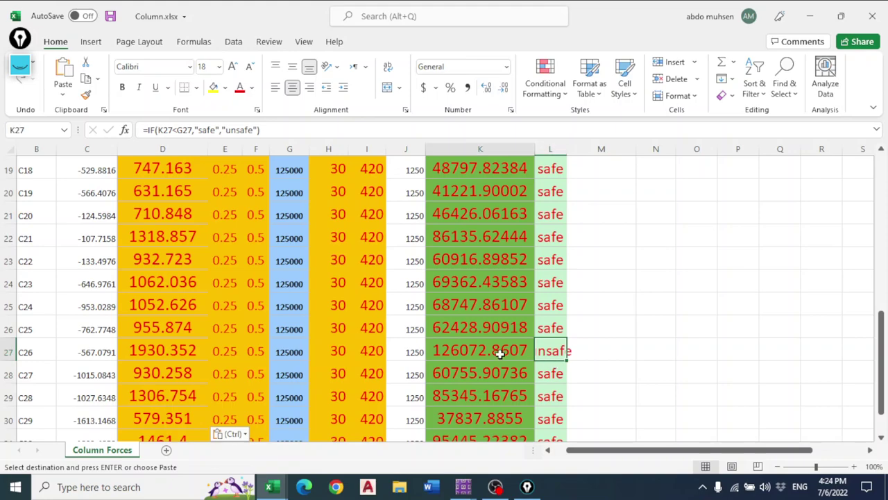
pyautogui.click(415, 353)
pyautogui.click(486, 352)
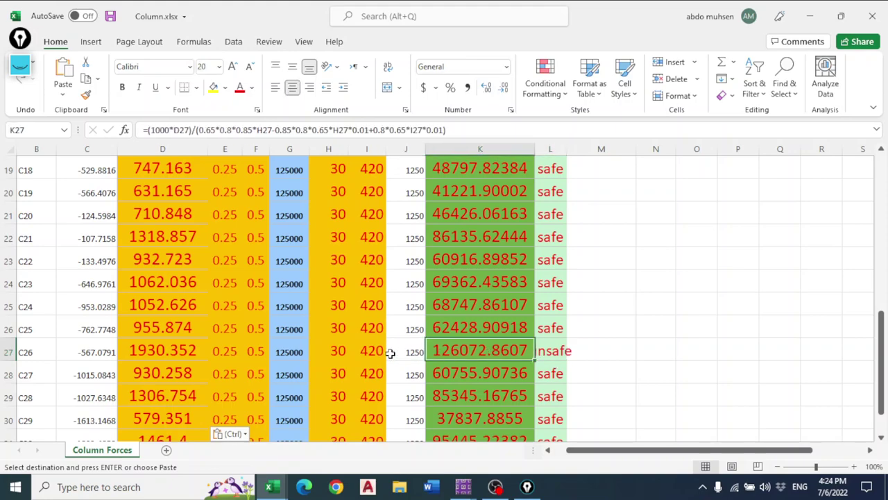
pyautogui.click(390, 354)
pyautogui.click(194, 354)
pyautogui.click(220, 352)
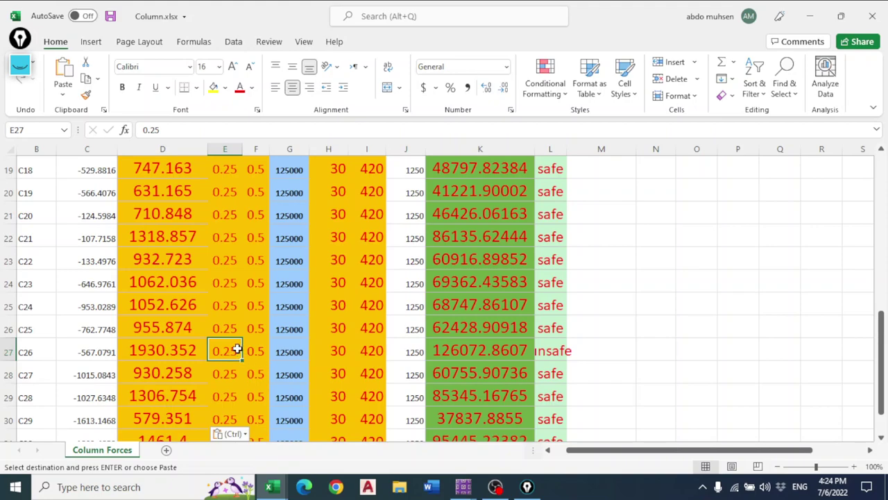
pyautogui.write('0.3')
pyautogui.press('Tab')
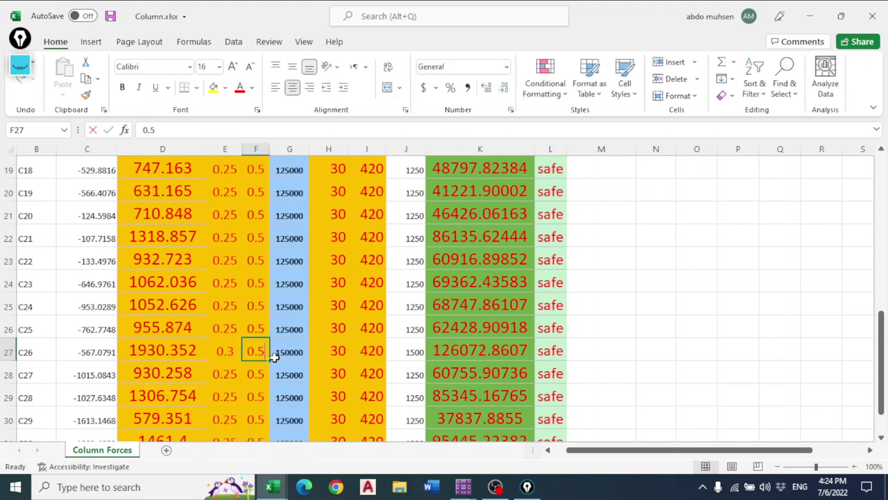
pyautogui.write('0.6')
pyautogui.press('Return')
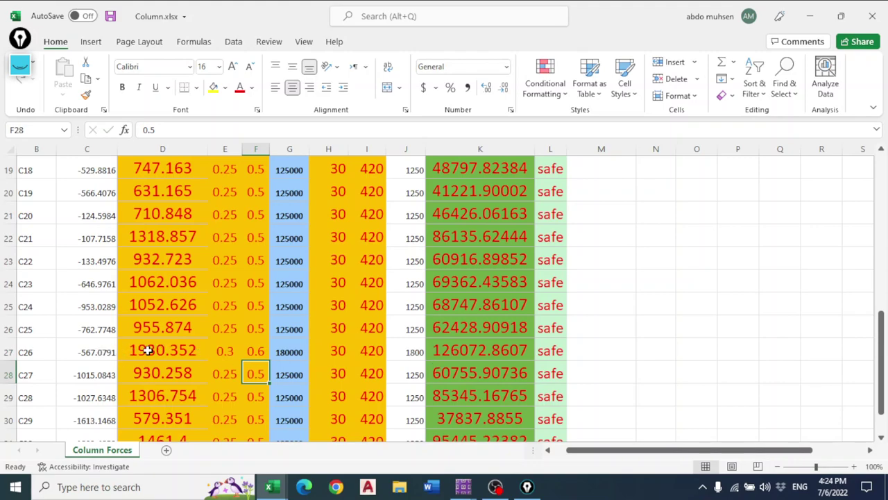
pyautogui.moveTo(148, 350); pyautogui.dragTo(255, 352)
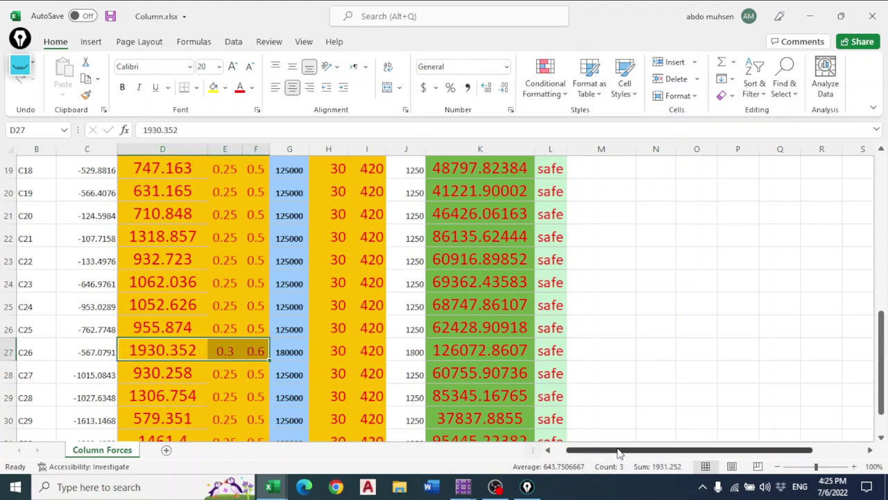
pyautogui.moveTo(620, 452); pyautogui.dragTo(607, 452)
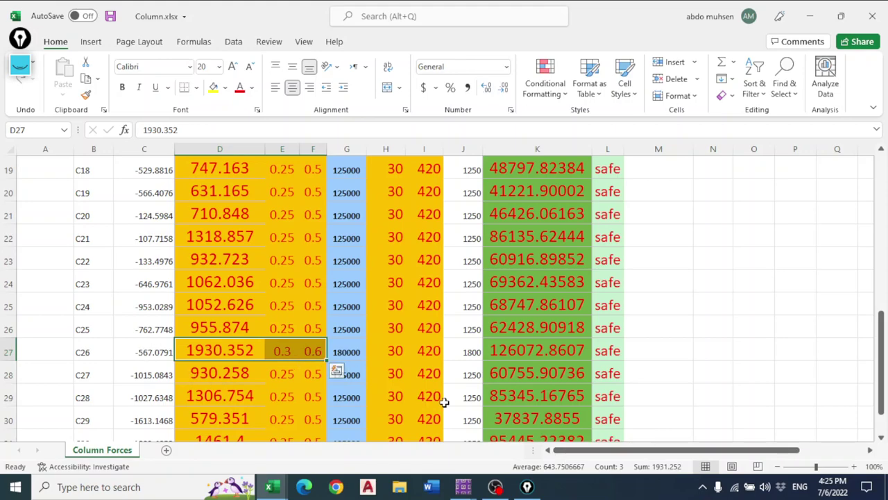
# Switch to Columns Reaction.xlsx and look over the summed column reactions
pyautogui.moveTo(463, 485)
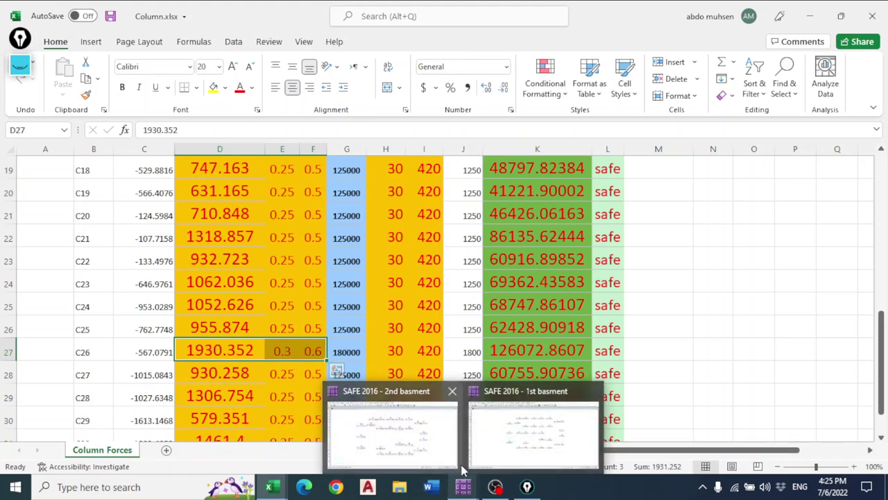
pyautogui.moveTo(269, 487)
pyautogui.click(202, 423)
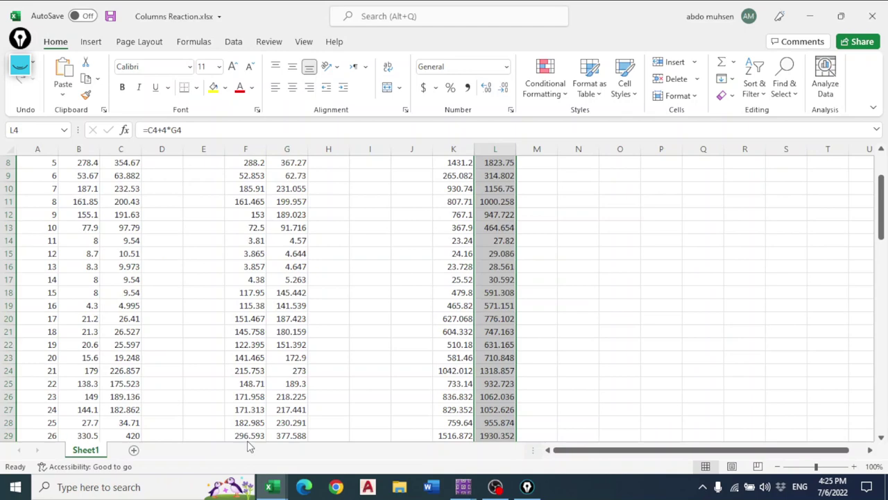
pyautogui.click(593, 268)
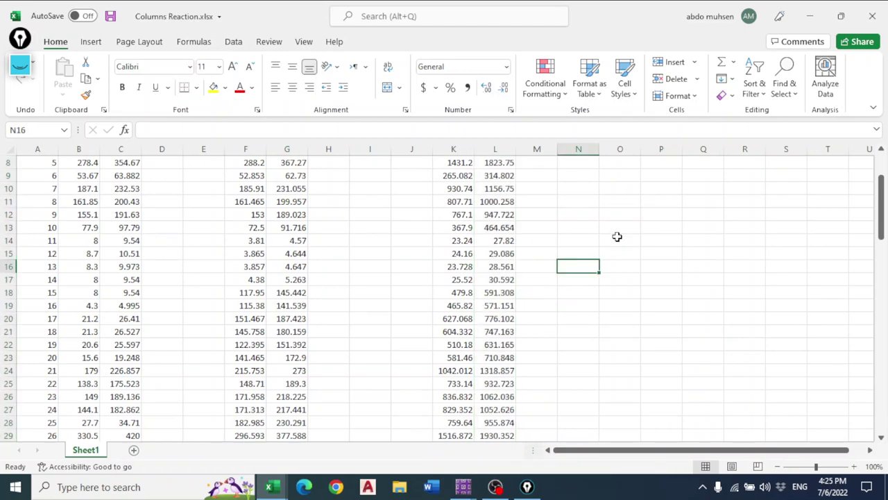
# Switch to the SAFE 2016 1st basment model and show the column number annotations over its ultimate joint reaction diagram
pyautogui.click(19, 64)
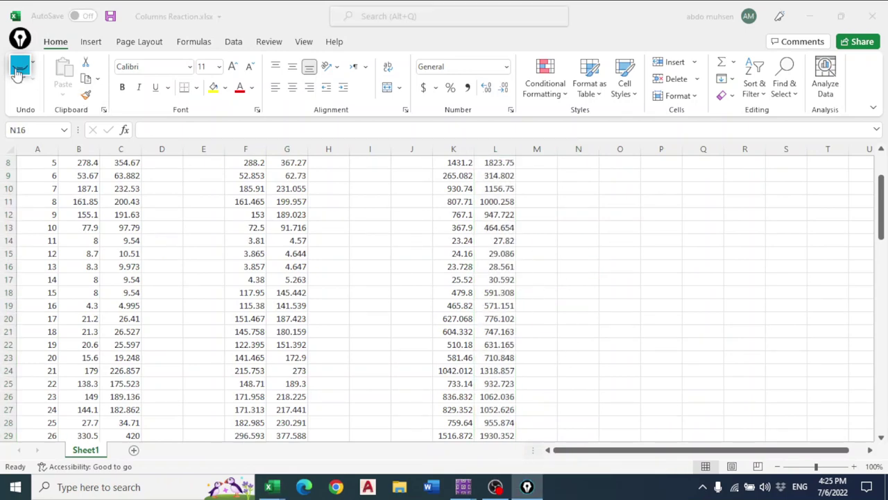
pyautogui.click(19, 78)
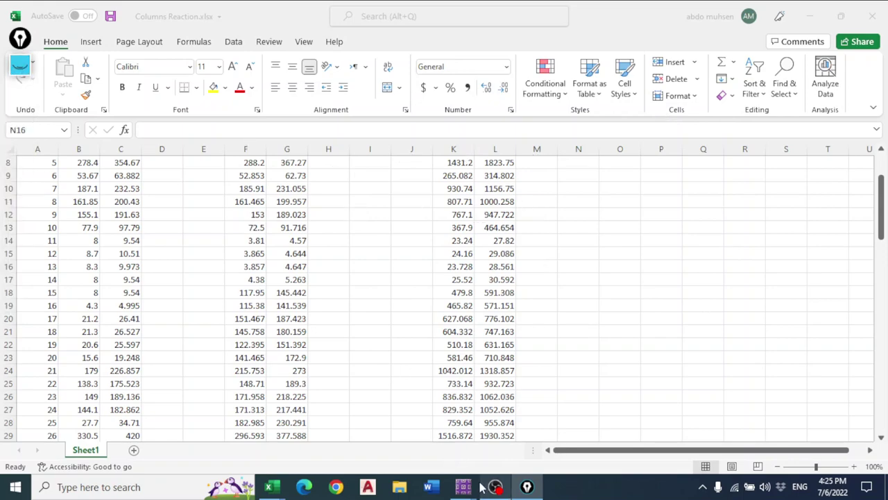
pyautogui.moveTo(495, 485)
pyautogui.moveTo(464, 486)
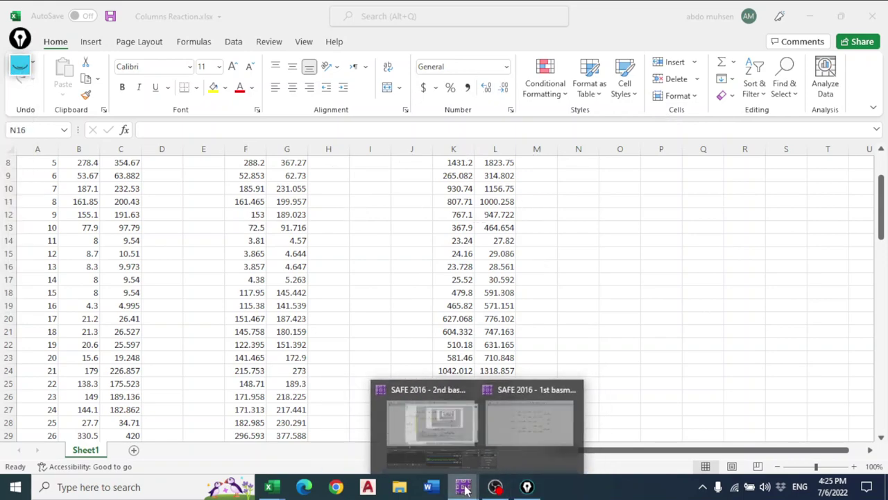
pyautogui.click(496, 452)
pyautogui.click(20, 64)
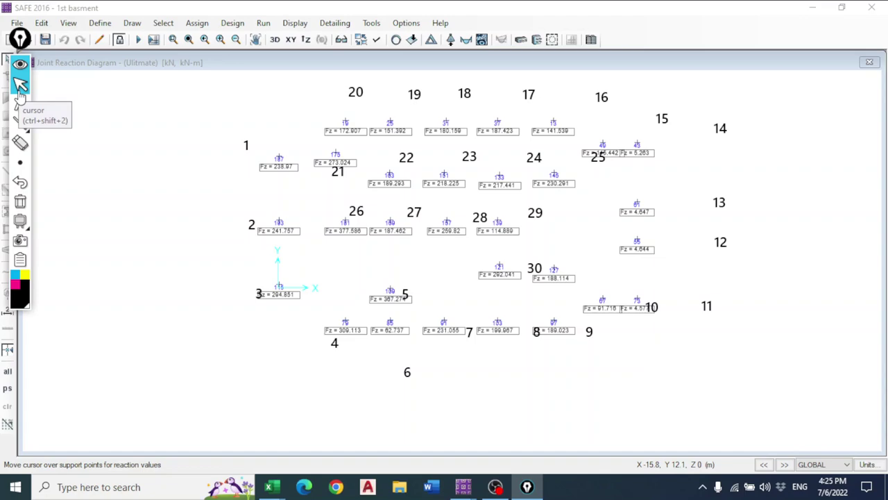
# Return to Columns Reaction.xlsx, hide the annotations, and examine the service sum formula in K4 and the full list of summed reactions
pyautogui.moveTo(270, 486)
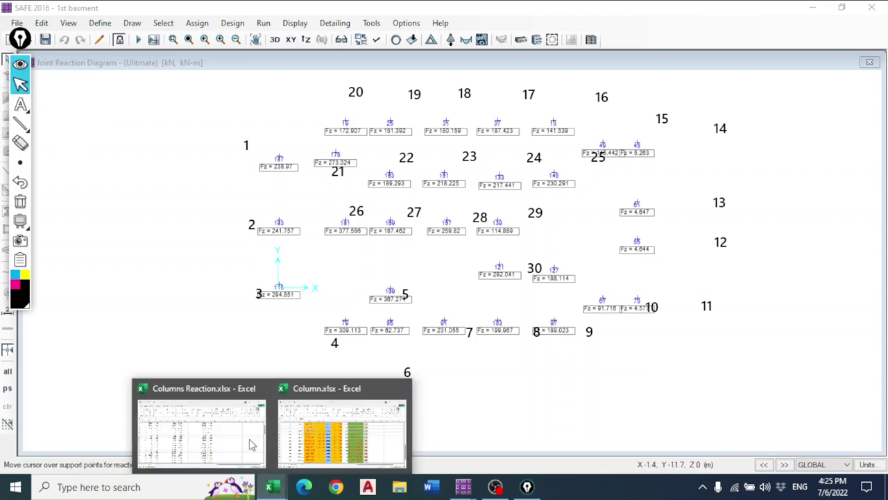
pyautogui.click(252, 445)
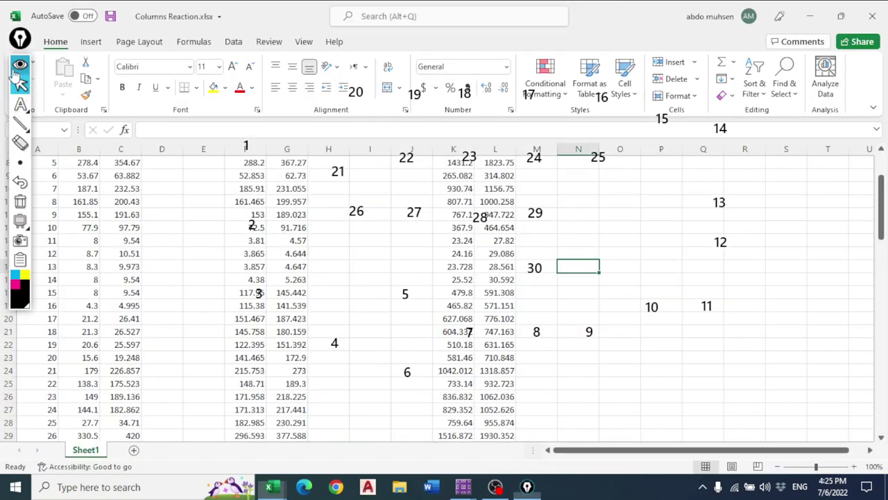
pyautogui.press('Escape')
pyautogui.scroll(3, 403, 279)
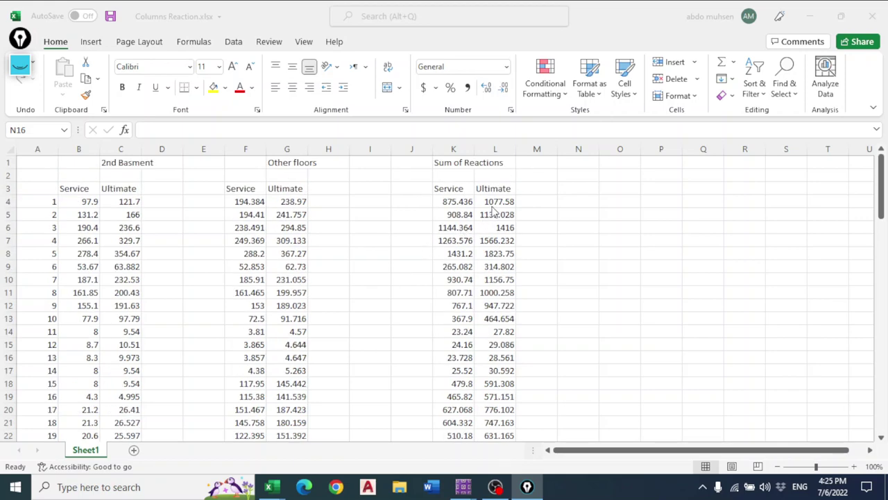
pyautogui.click(457, 201)
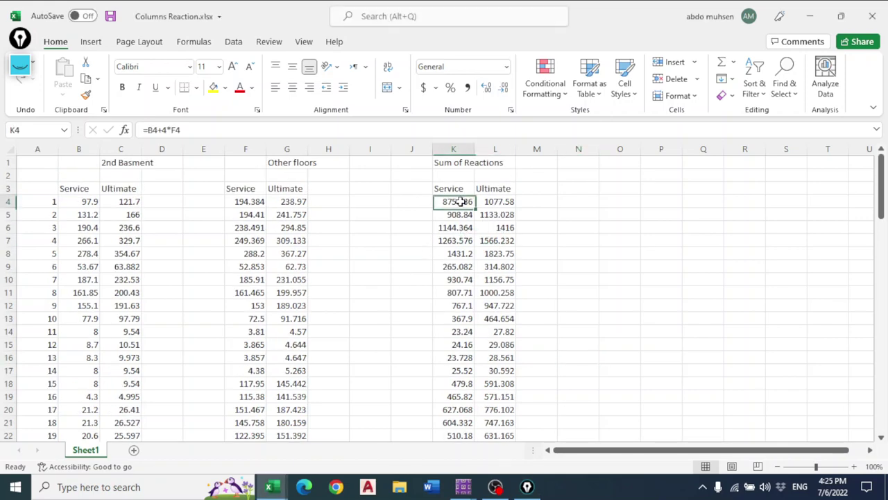
pyautogui.click(168, 130)
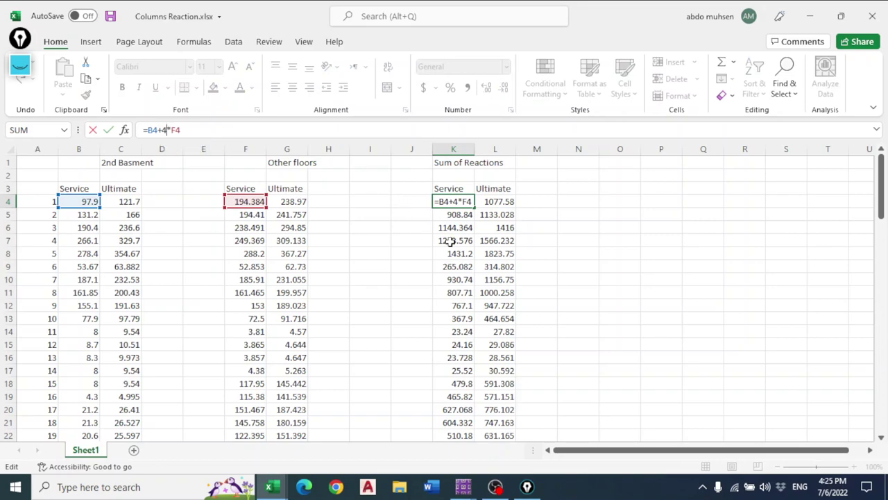
pyautogui.press('Escape')
pyautogui.scroll(-6, 529, 249)
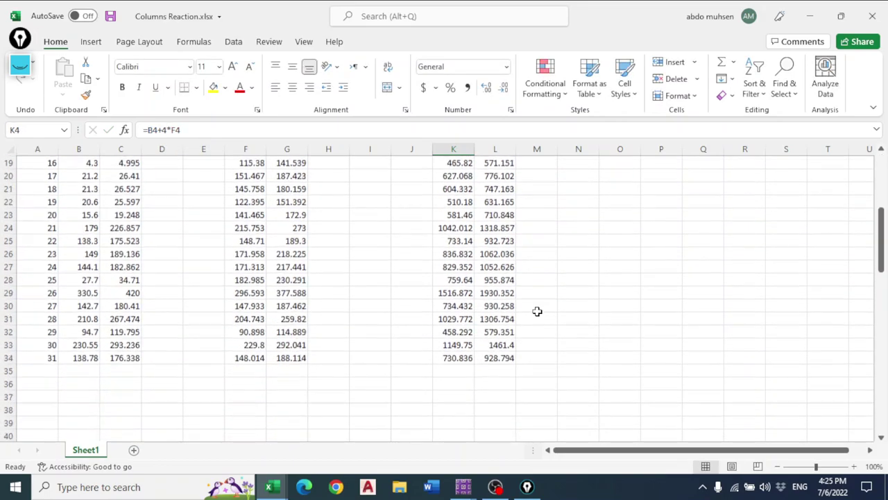
pyautogui.scroll(3, 537, 320)
pyautogui.scroll(3, 518, 325)
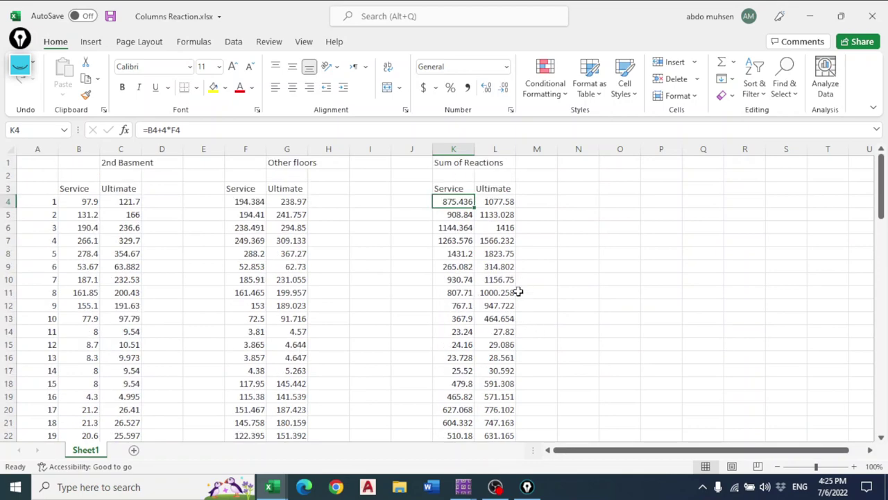
# Look at the ultimate joint reactions in the SAFE 2016 1st basment model again and switch back to Column.xlsx
pyautogui.moveTo(463, 487)
pyautogui.click(507, 453)
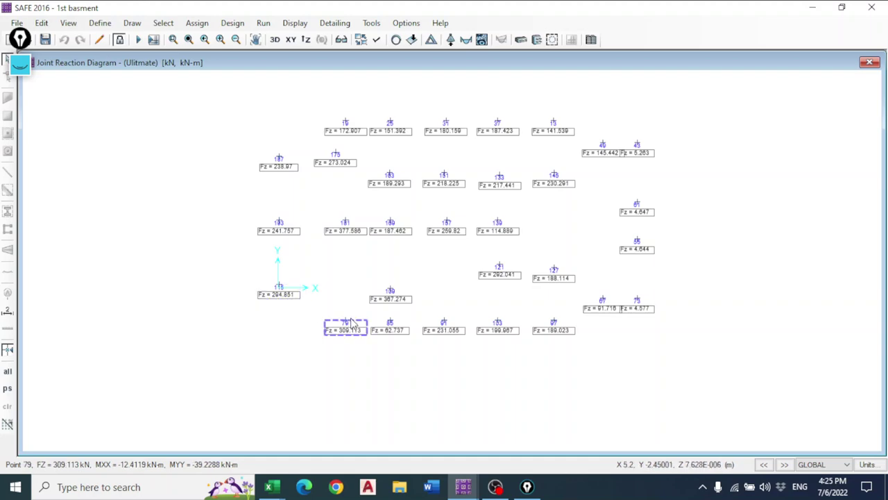
pyautogui.moveTo(270, 486)
pyautogui.click(308, 452)
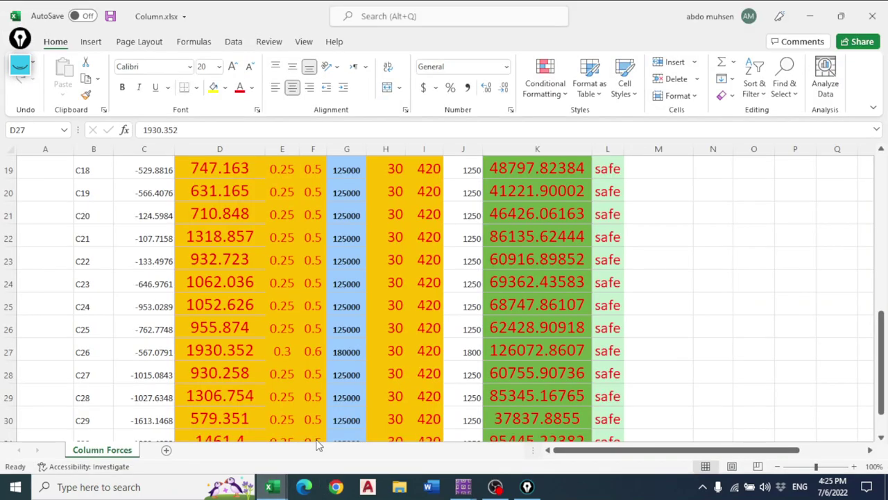
# Switch to Columns Reaction.xlsx and look over the summed service and ultimate reactions, selecting the Ultimate column of the sums
pyautogui.click(271, 487)
pyautogui.click(240, 445)
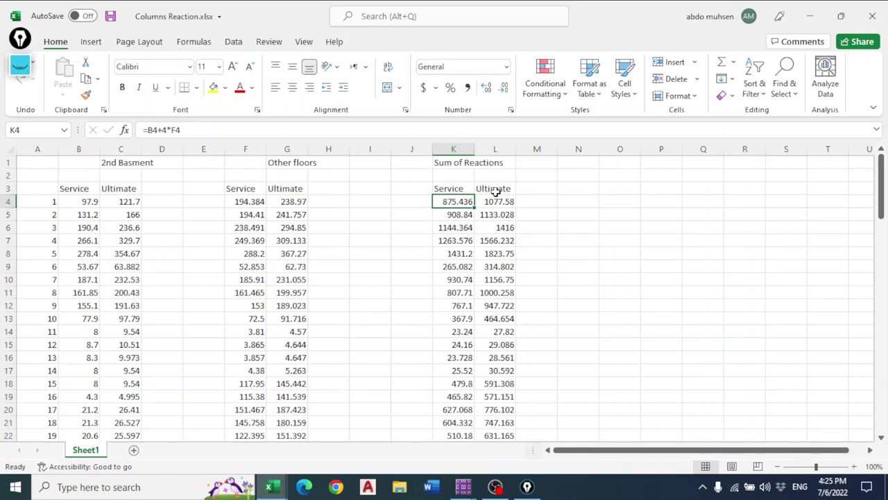
pyautogui.moveTo(503, 197); pyautogui.dragTo(478, 486)
pyautogui.scroll(4, 464, 225)
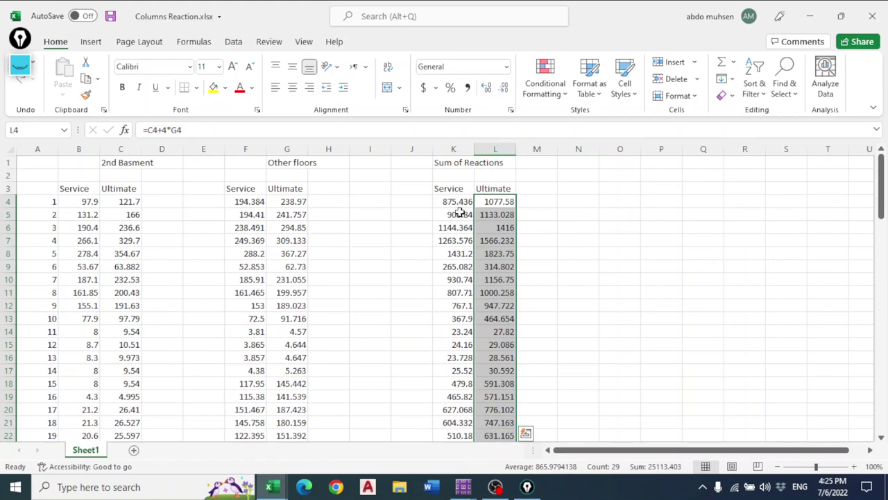
pyautogui.moveTo(389, 179); pyautogui.dragTo(560, 310)
pyautogui.scroll(20, 524, 254)
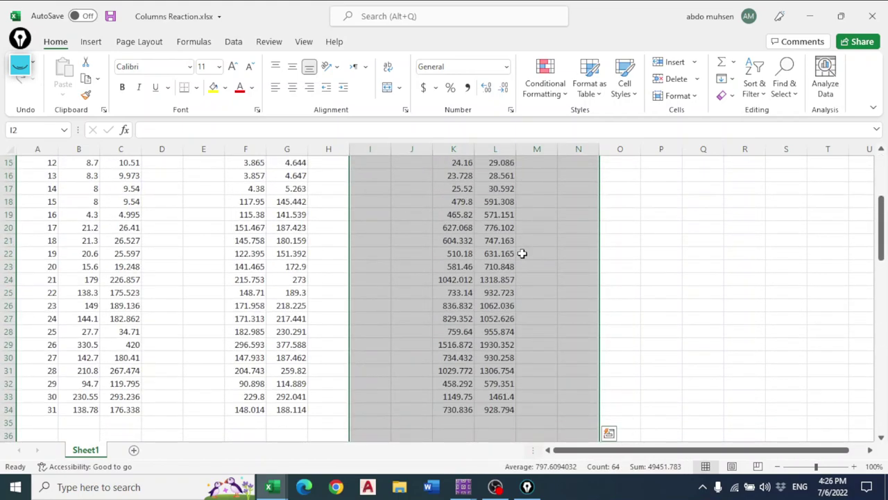
pyautogui.click(416, 264)
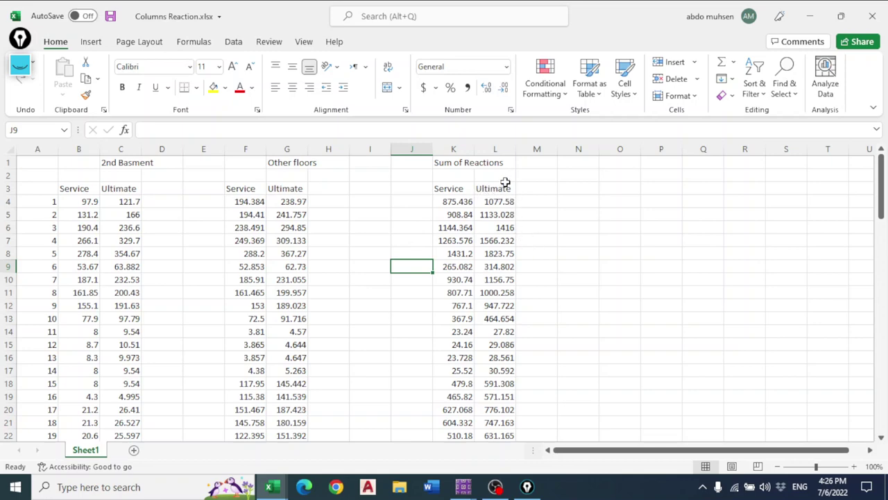
pyautogui.moveTo(505, 183); pyautogui.dragTo(501, 491)
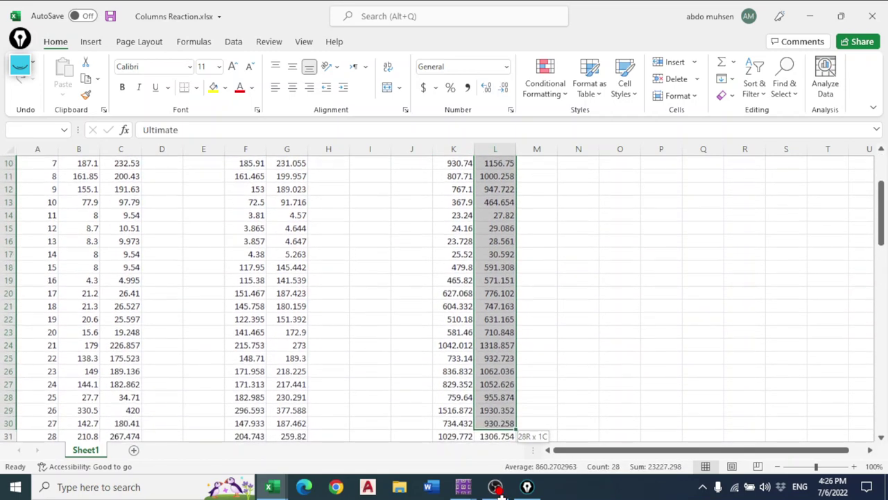
# Return to Column.xlsx, inspect C1's dimensions, material strengths, steel area and calculated Ag formula, and look over the checks for all columns
pyautogui.click(268, 486)
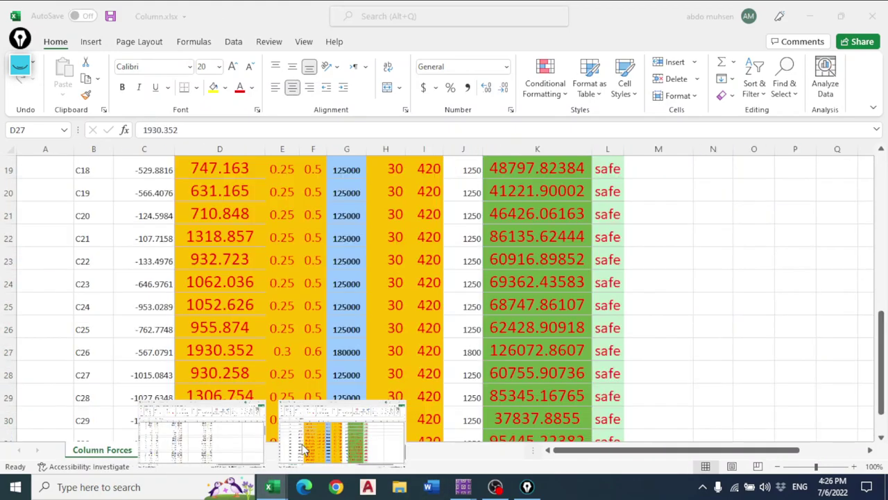
pyautogui.click(303, 449)
pyautogui.scroll(6, 332, 250)
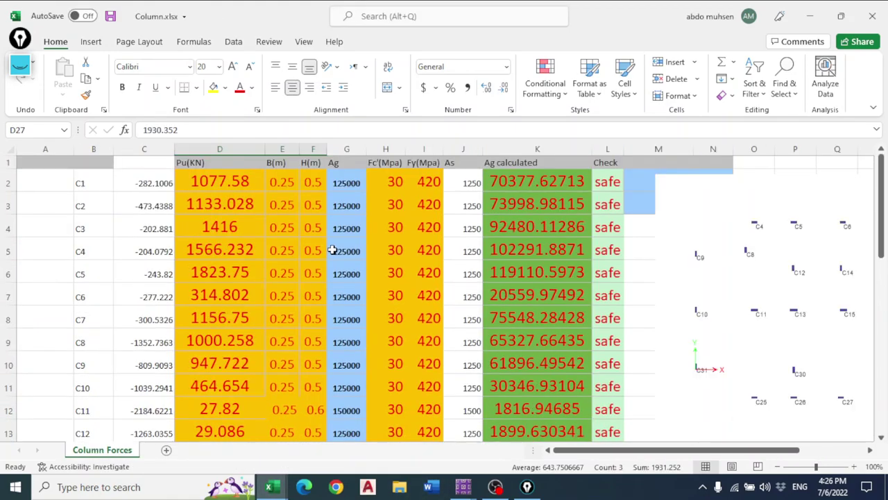
pyautogui.click(287, 180)
pyautogui.click(308, 179)
pyautogui.click(343, 179)
pyautogui.click(387, 180)
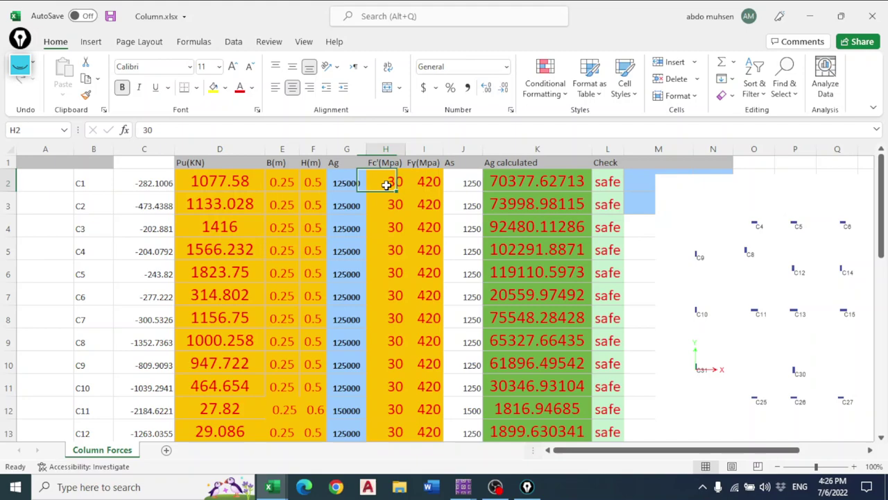
pyautogui.click(431, 183)
pyautogui.click(473, 184)
pyautogui.click(566, 183)
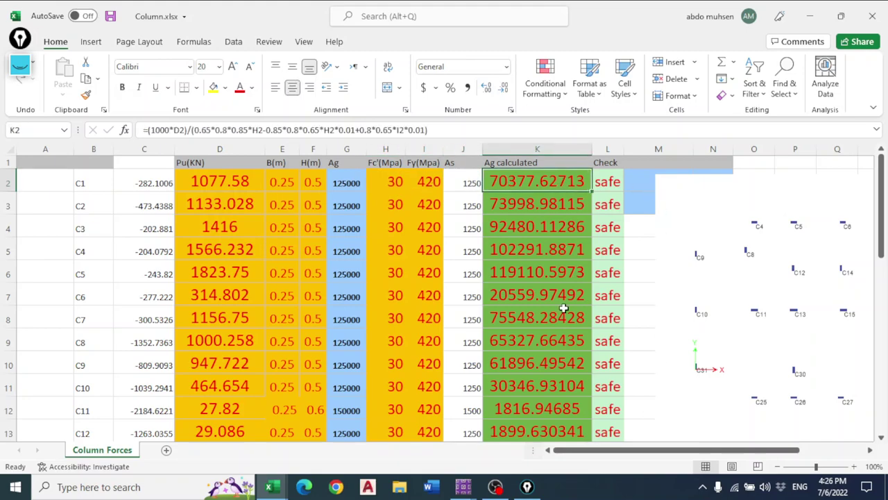
pyautogui.scroll(-5, 563, 307)
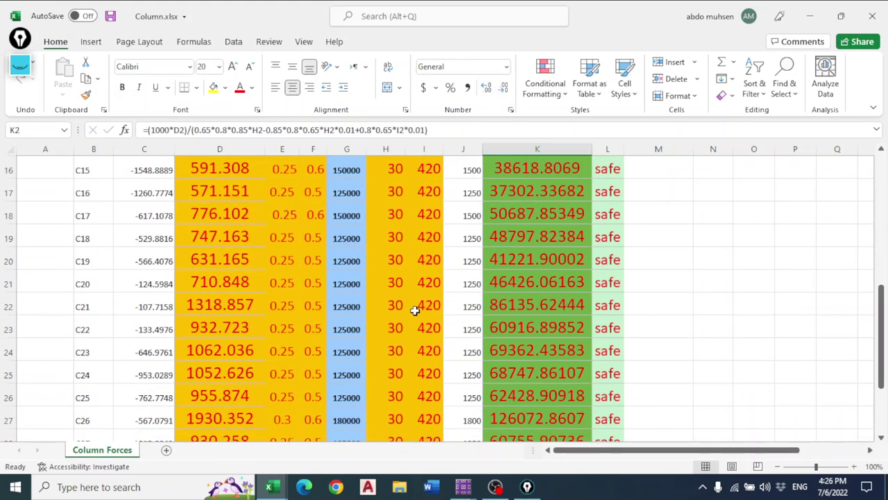
pyautogui.scroll(-4, 414, 310)
pyautogui.scroll(9, 435, 328)
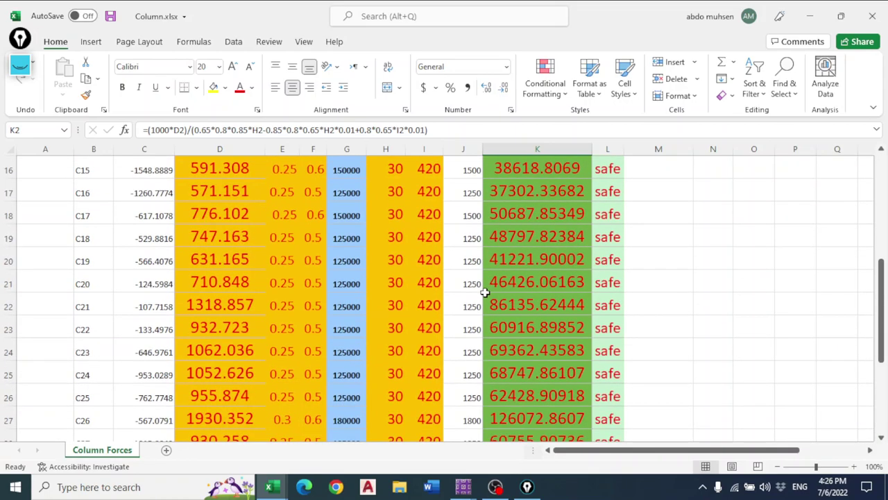